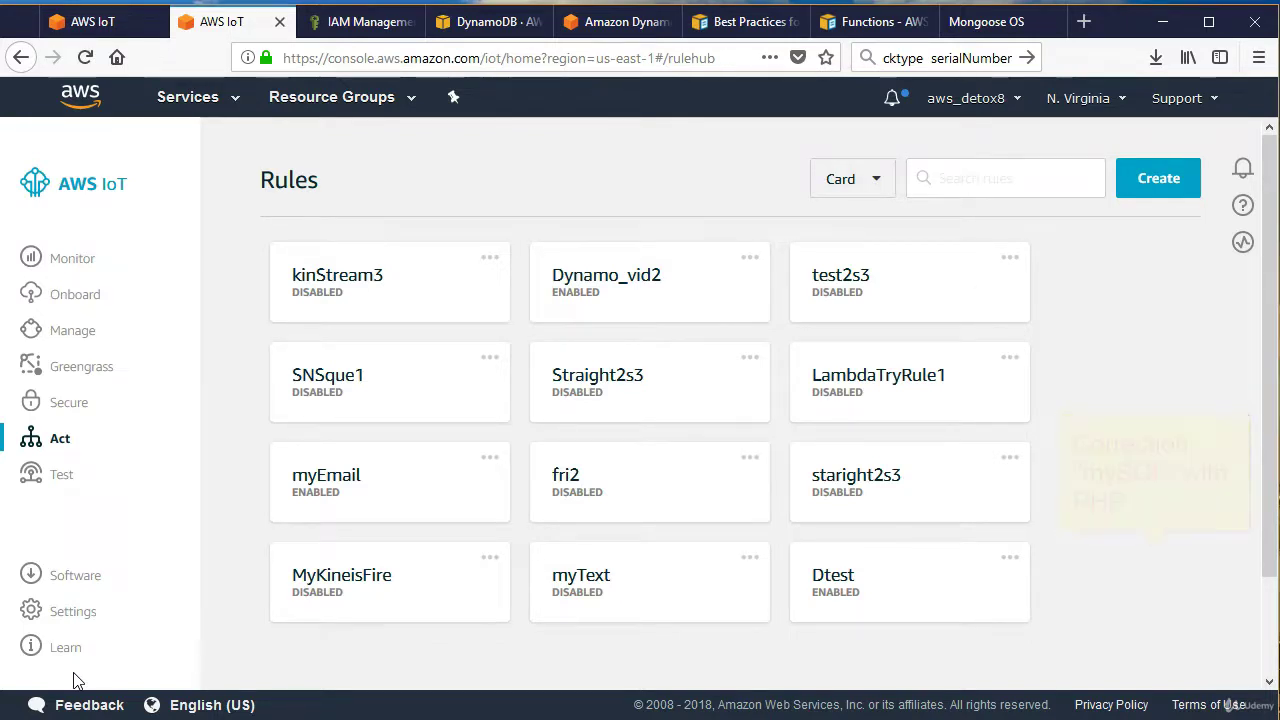
# - Start a new IoT rule and name it myDynamoiot
pyautogui.click(1120, 195)
pyautogui.click(454, 379)
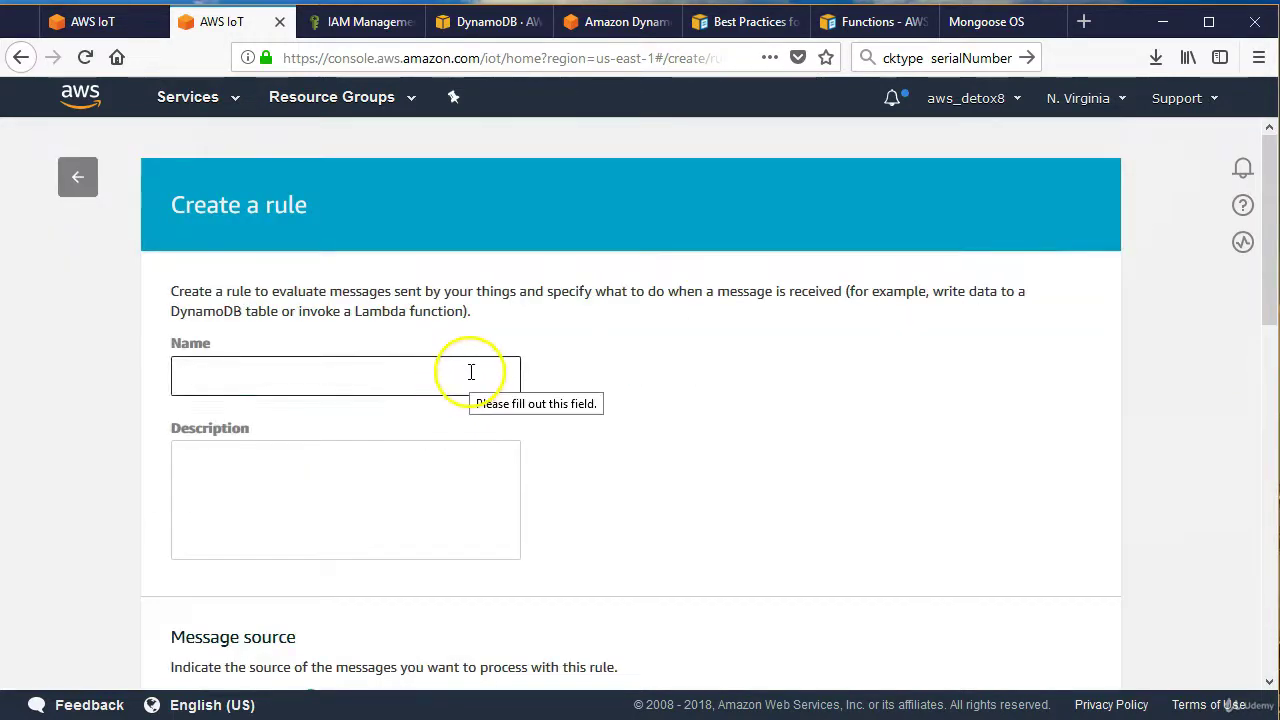
pyautogui.write('myDynamo')
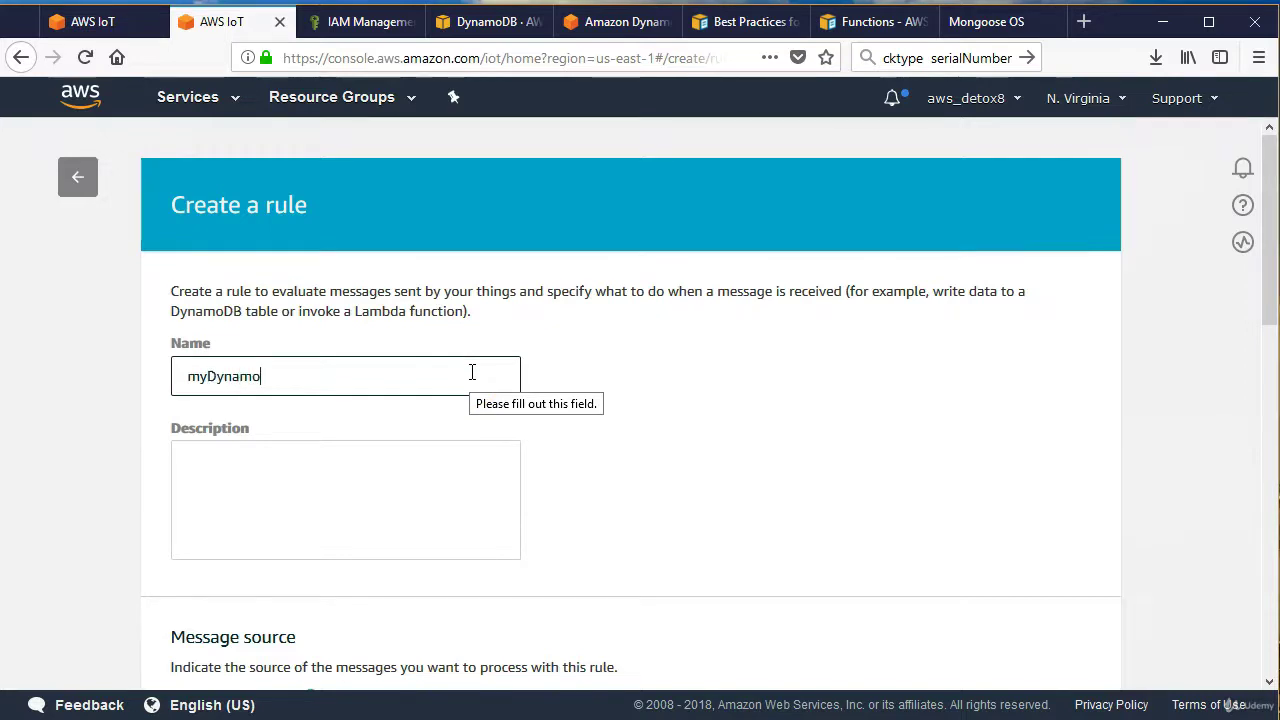
pyautogui.write('iot')
# - Enter "dynamo for holding our iot sensor data" as the rule's description
pyautogui.click(420, 487)
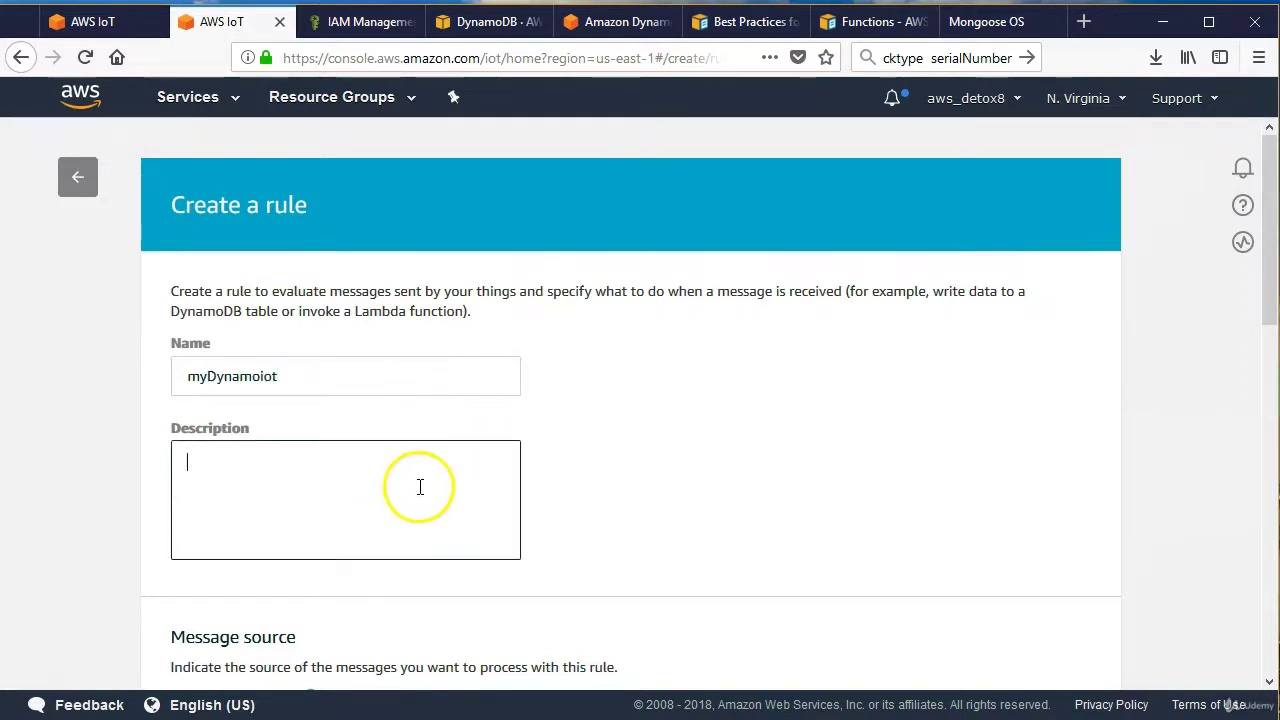
pyautogui.write('dyn')
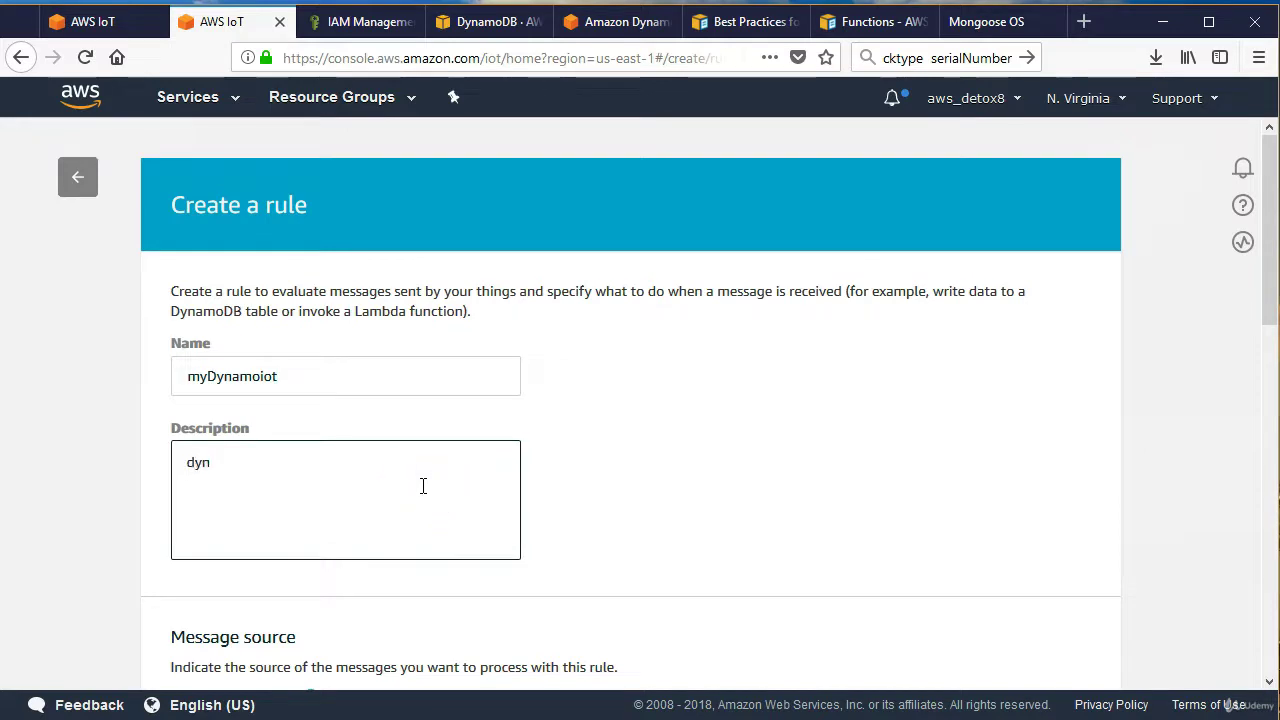
pyautogui.write('amo for holding our i')
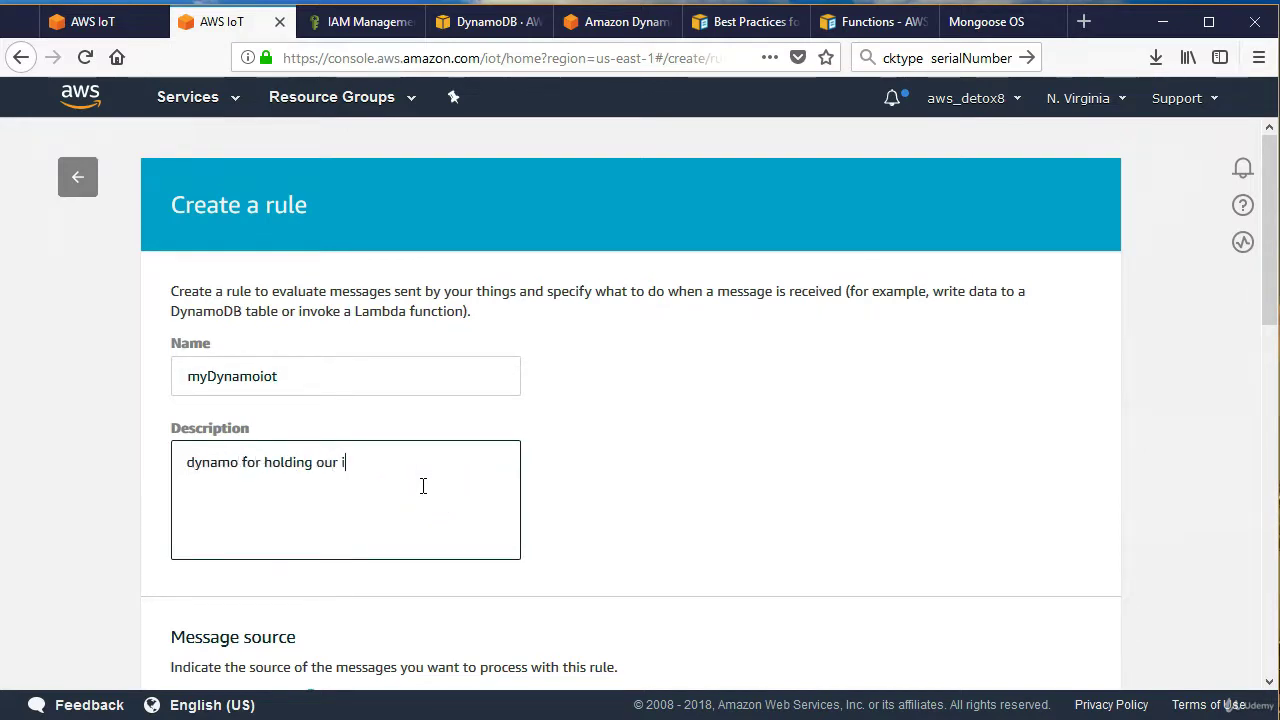
pyautogui.write('ot sensor dt')
pyautogui.write('a')
pyautogui.press('BackSpace')
pyautogui.press('BackSpace')
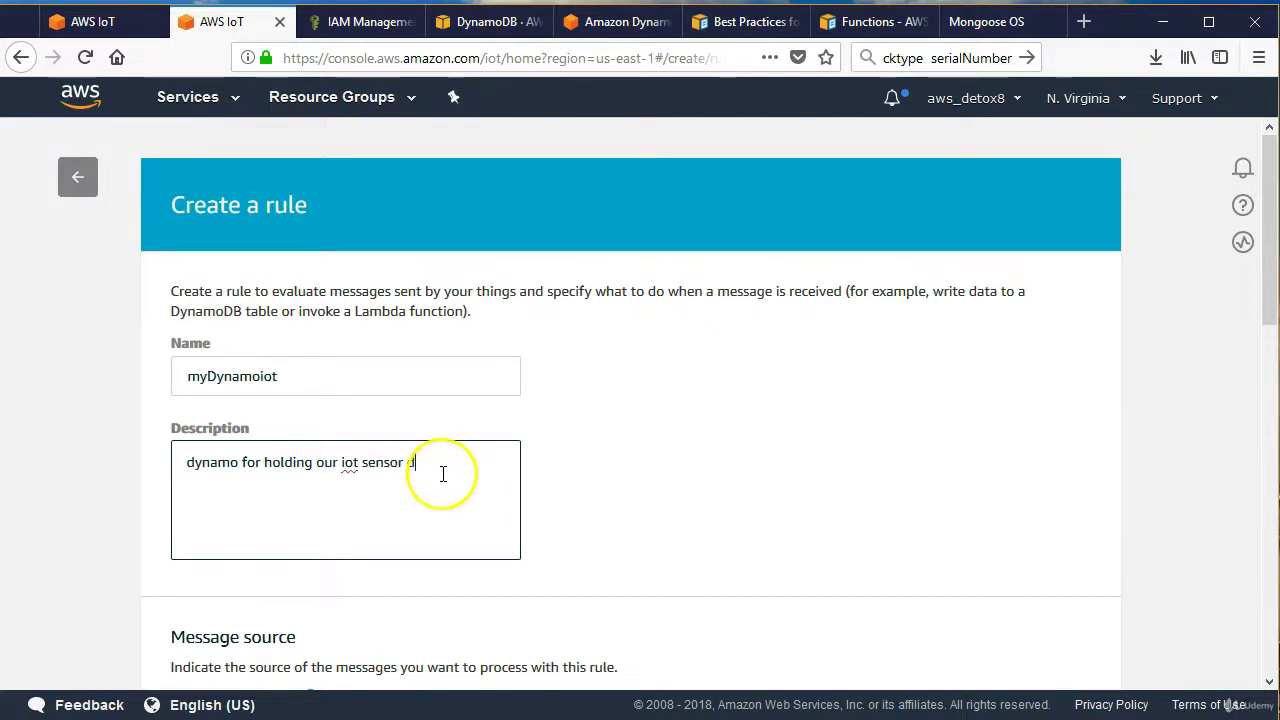
pyautogui.write('ata')
# - Set the rule's message source to attribute * with the topic filter myTopic/getPayload
pyautogui.scroll(-4, 349, 502)
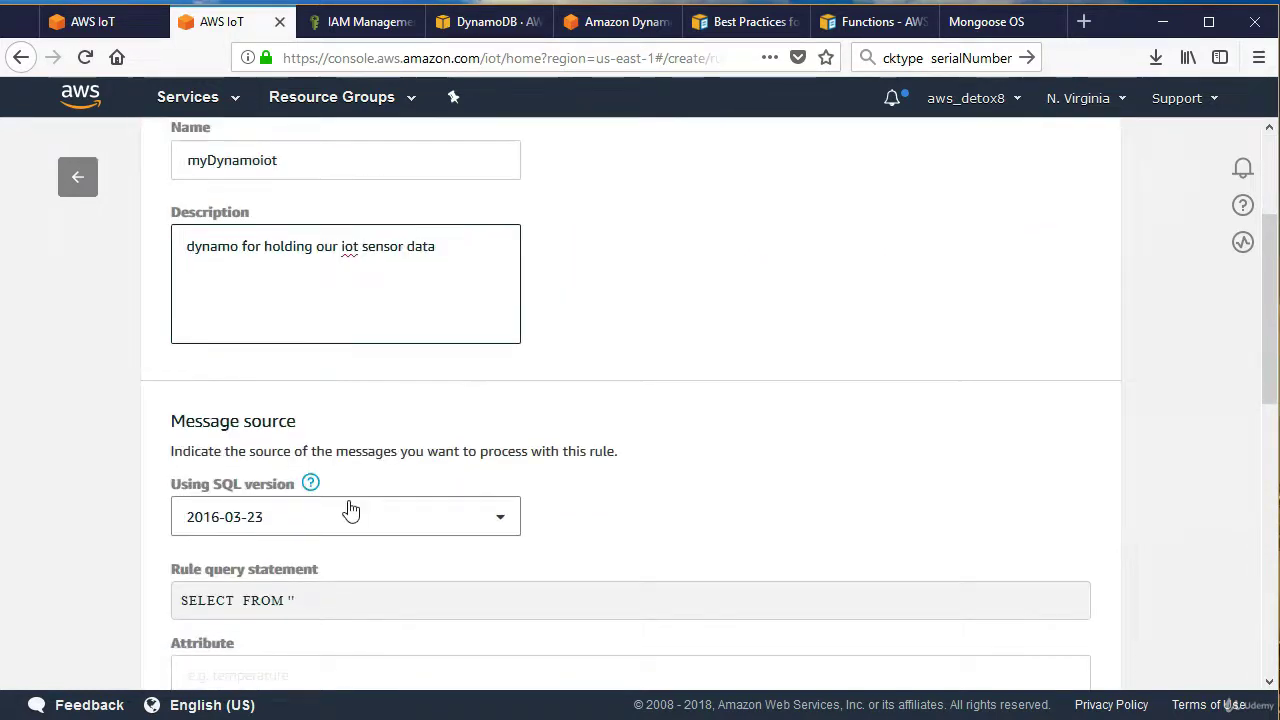
pyautogui.scroll(-4, 349, 511)
pyautogui.click(246, 455)
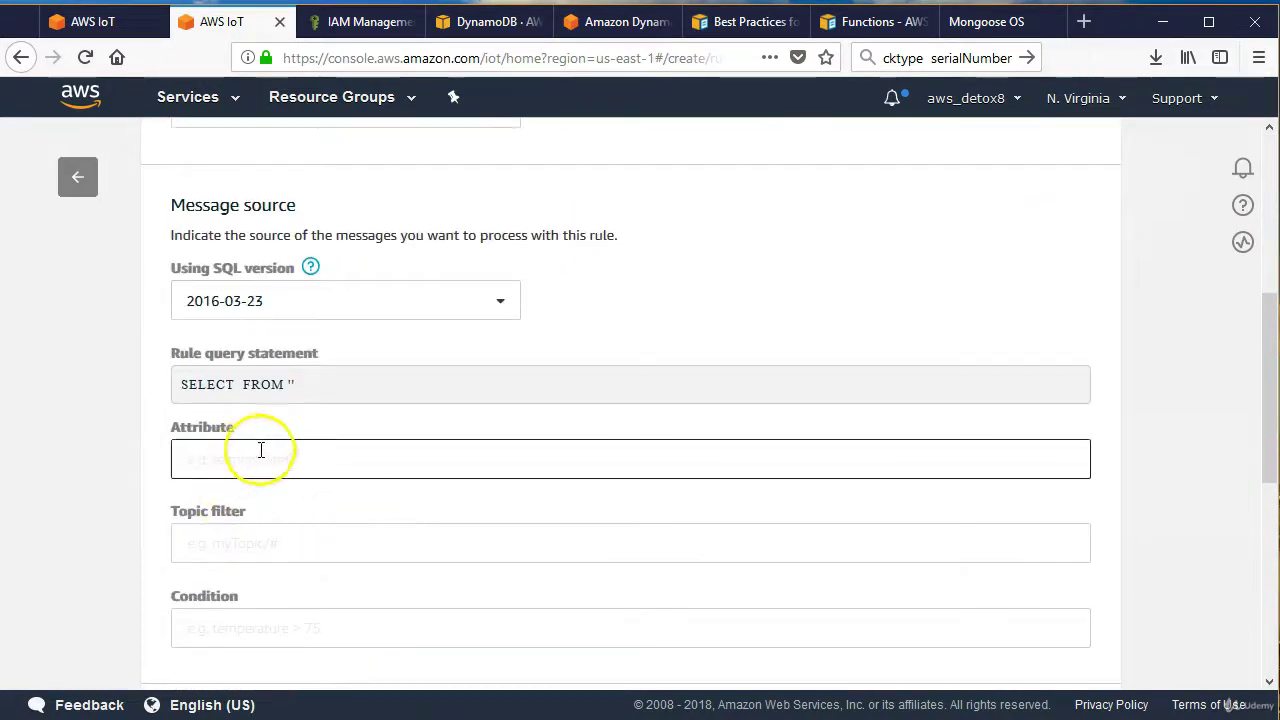
pyautogui.write('*')
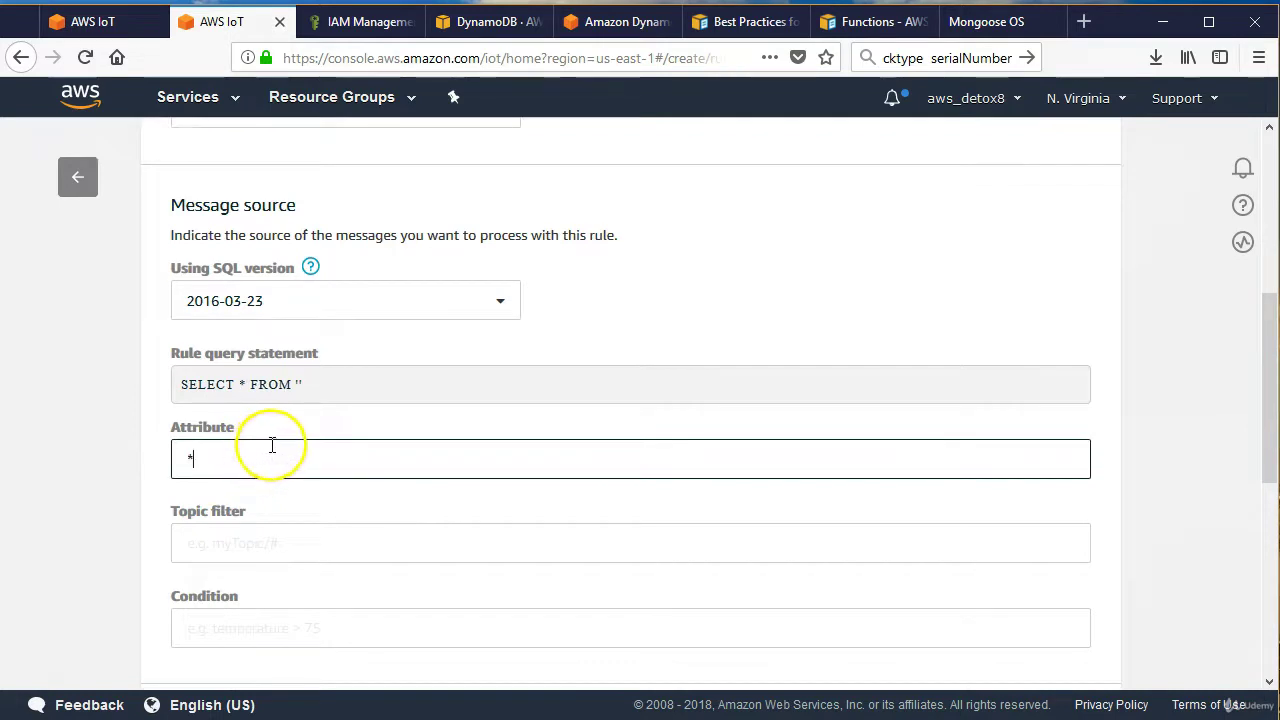
pyautogui.click(238, 545)
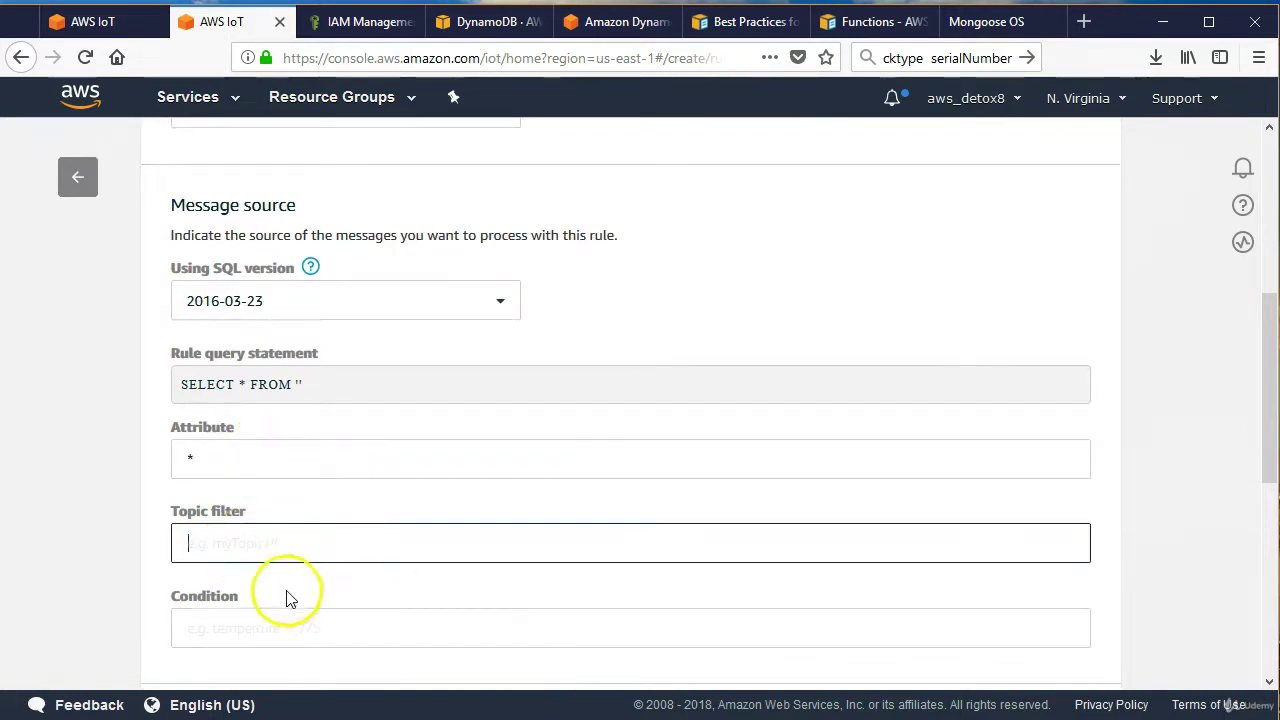
pyautogui.rightClick(257, 543)
pyautogui.click(306, 627)
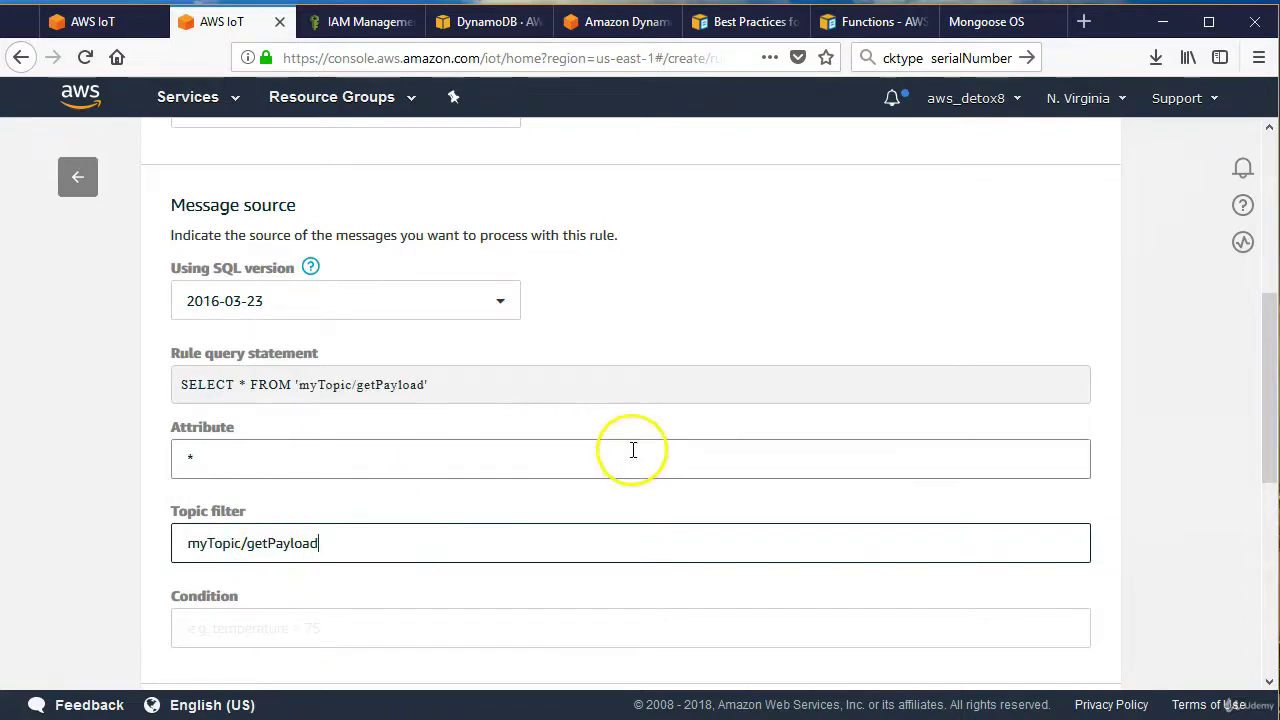
# - Add the action that inserts a message into a DynamoDB table and open its configuration
pyautogui.scroll(-3, 650, 465)
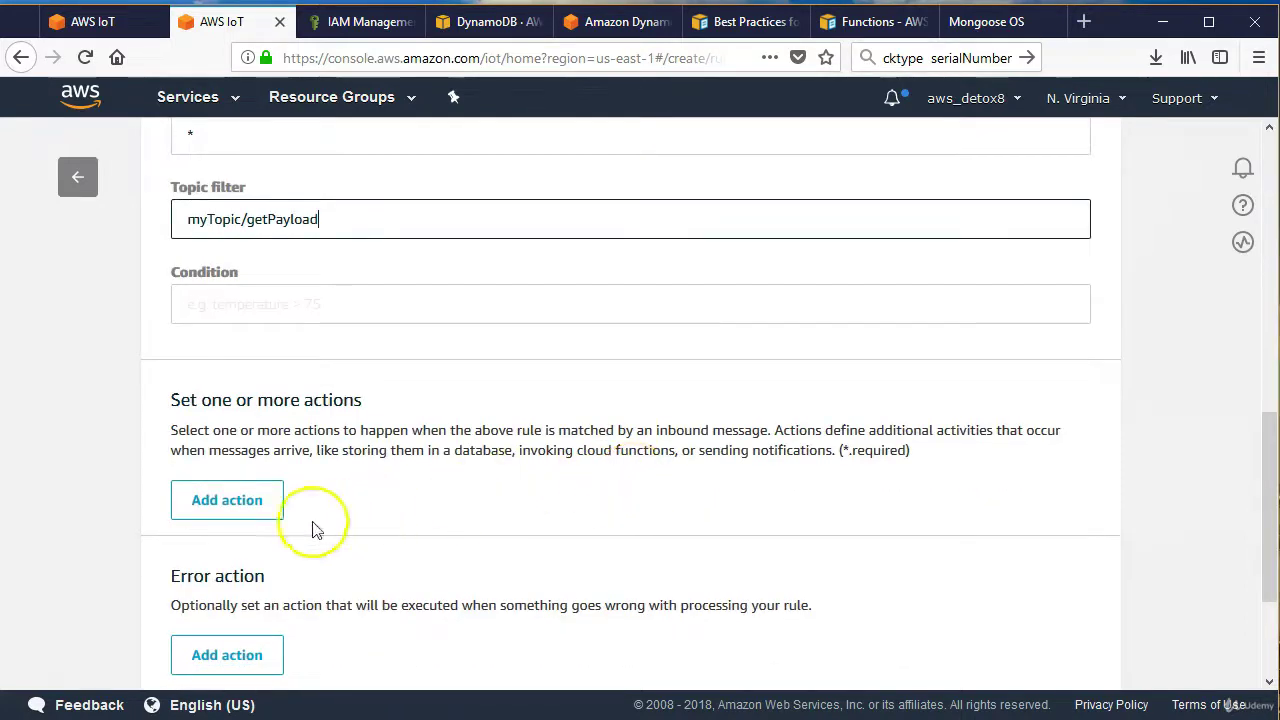
pyautogui.click(236, 511)
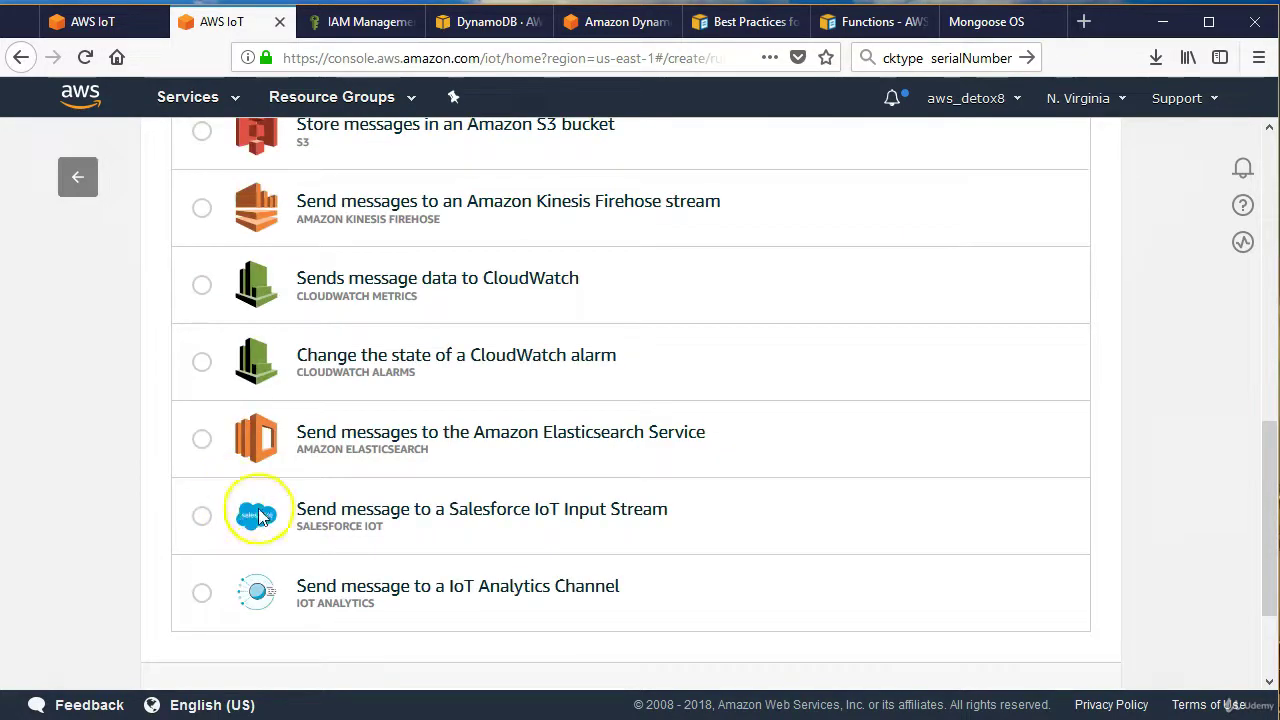
pyautogui.scroll(8, 400, 380)
pyautogui.scroll(-2, 370, 395)
pyautogui.scroll(1, 363, 286)
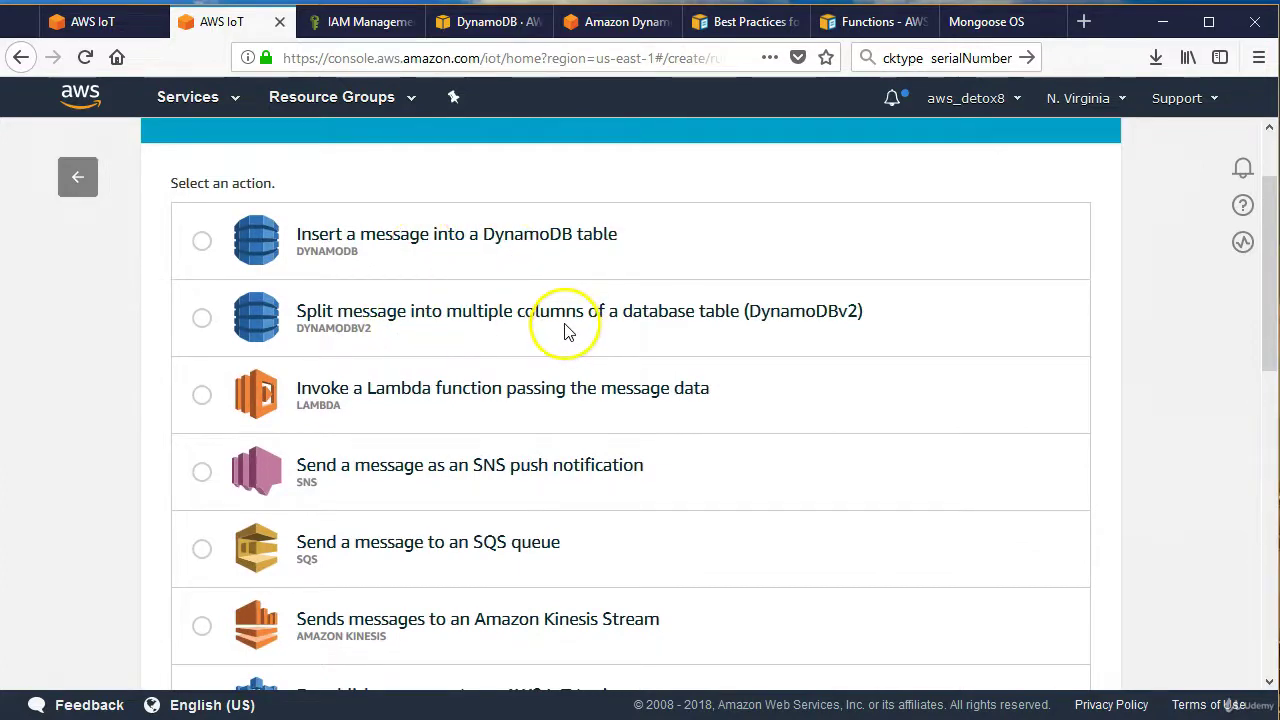
pyautogui.click(203, 244)
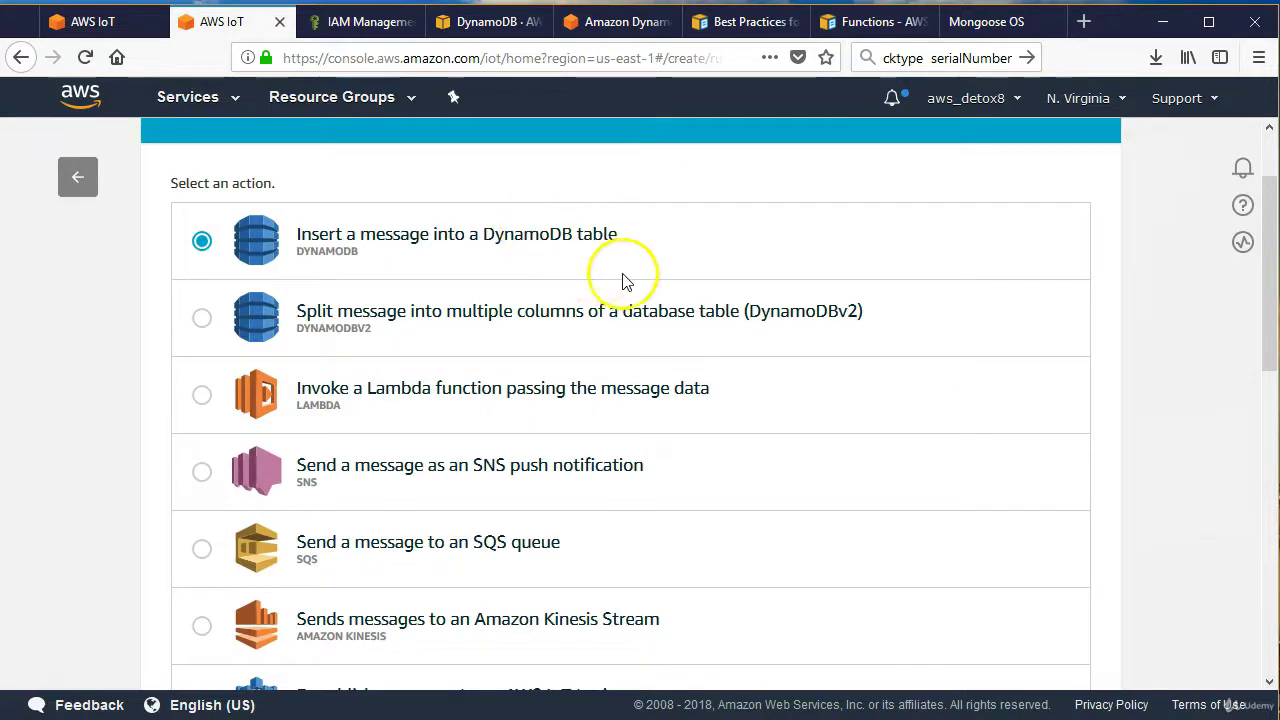
pyautogui.scroll(-8, 594, 277)
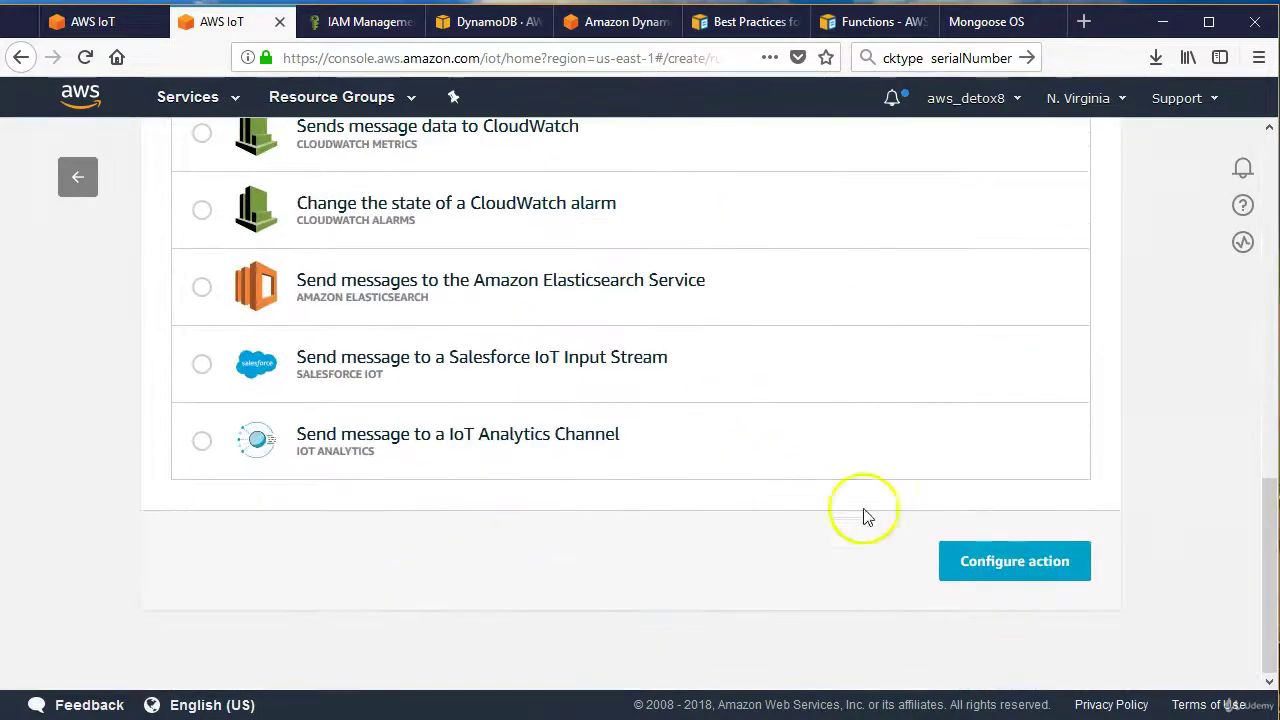
pyautogui.click(1007, 588)
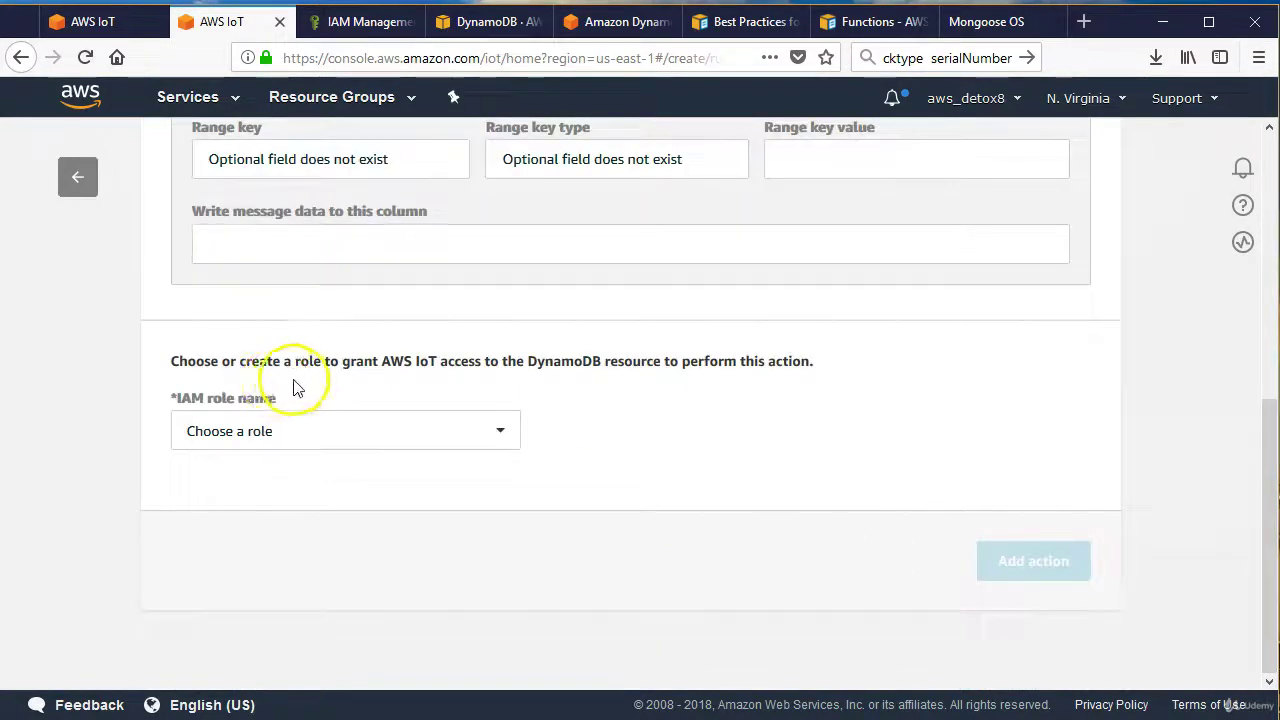
# - Start creating a new DynamoDB table as the resource for the rule action
pyautogui.scroll(5, 297, 386)
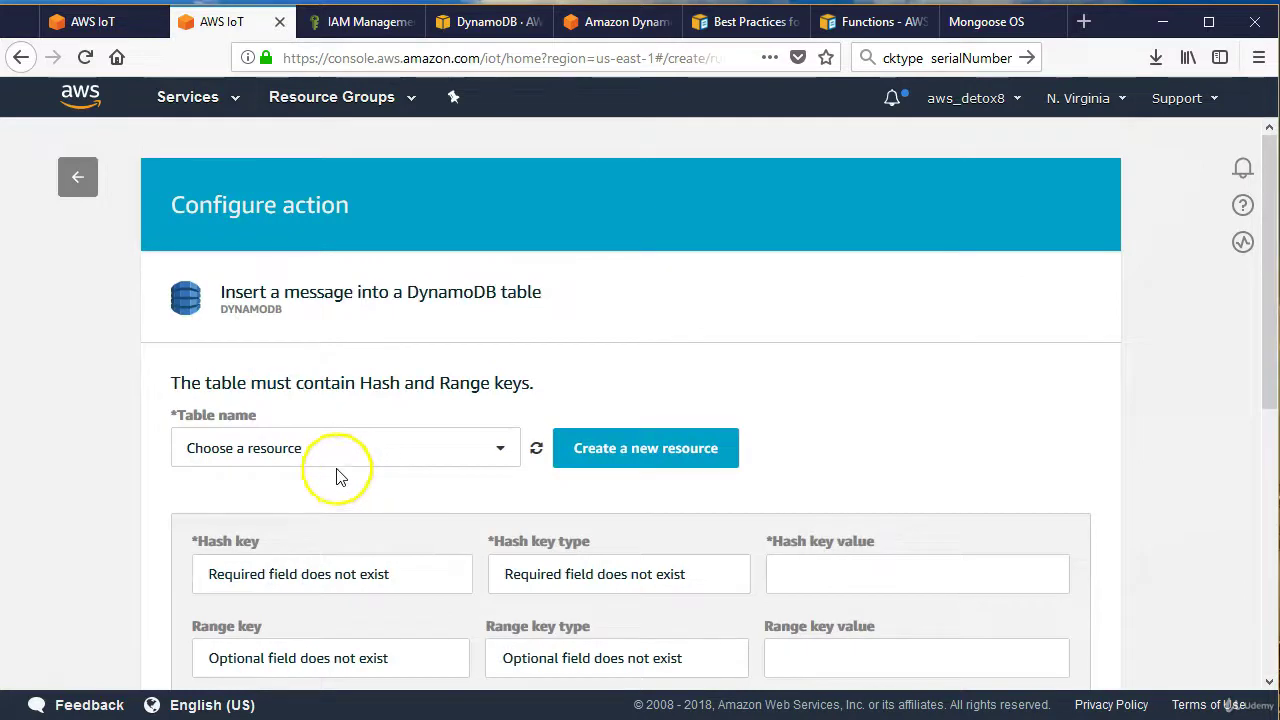
pyautogui.click(600, 452)
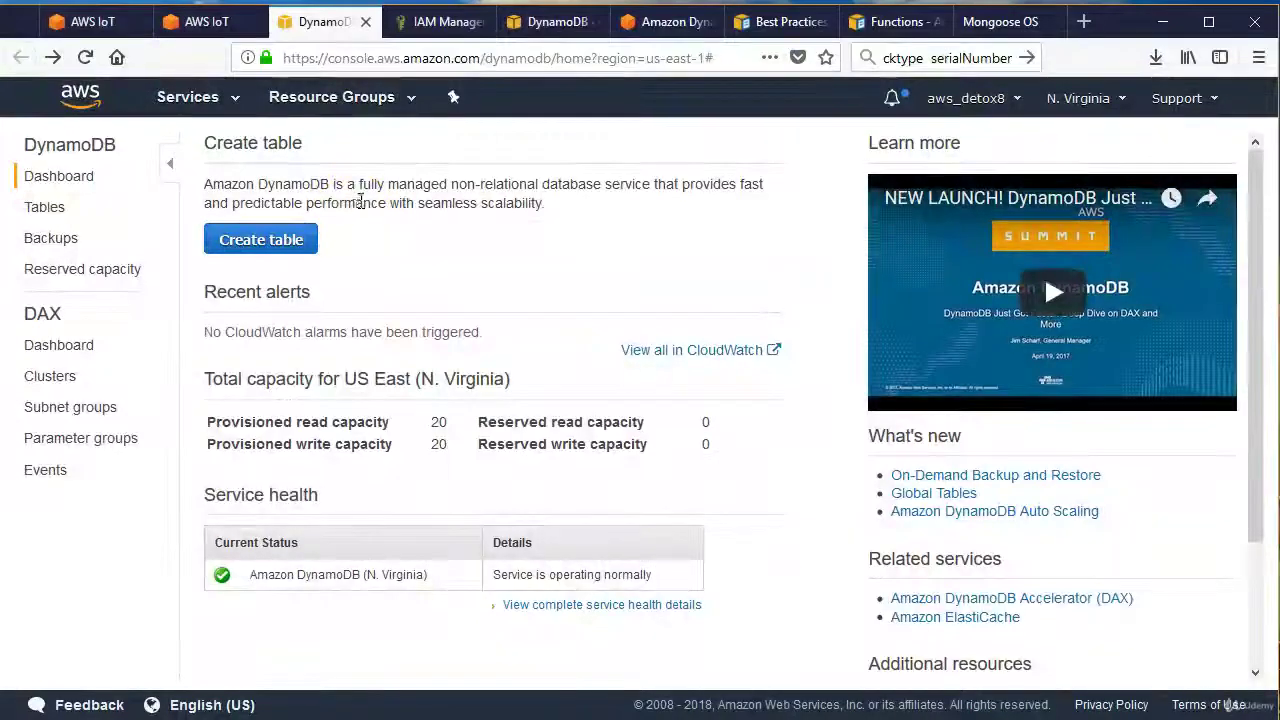
pyautogui.moveTo(245, 440); pyautogui.dragTo(325, 437)
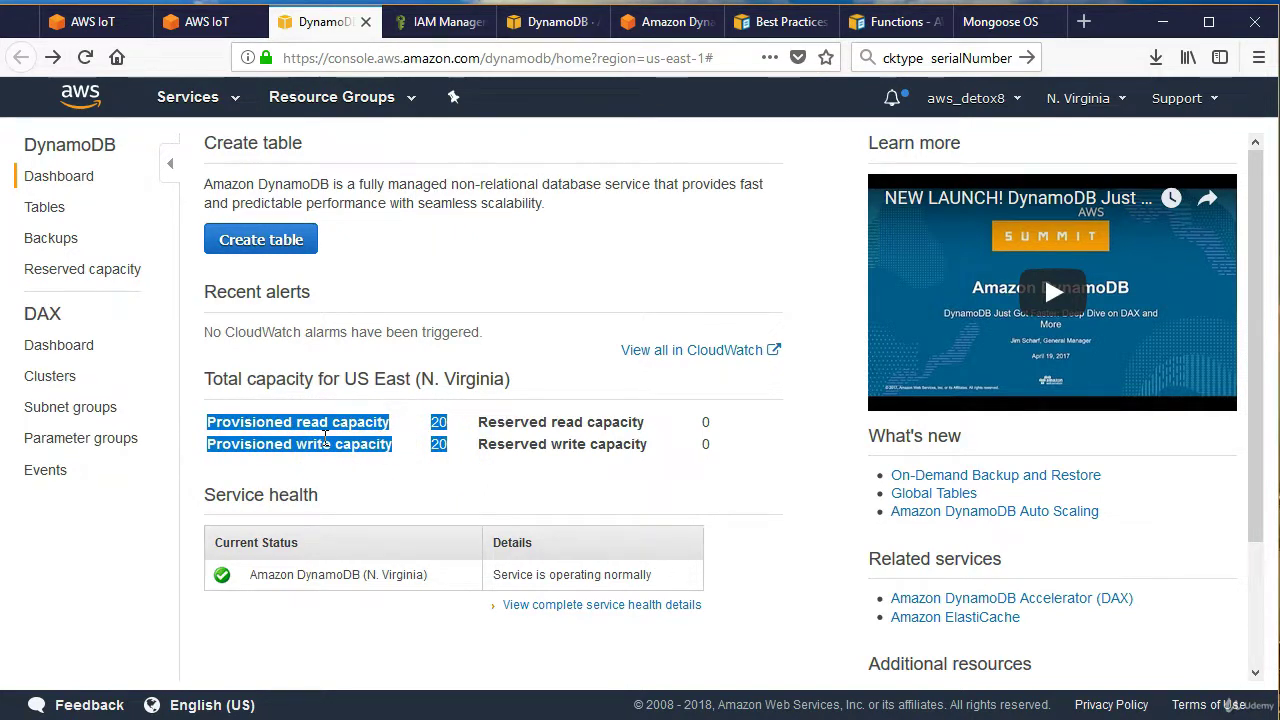
pyautogui.click(437, 428)
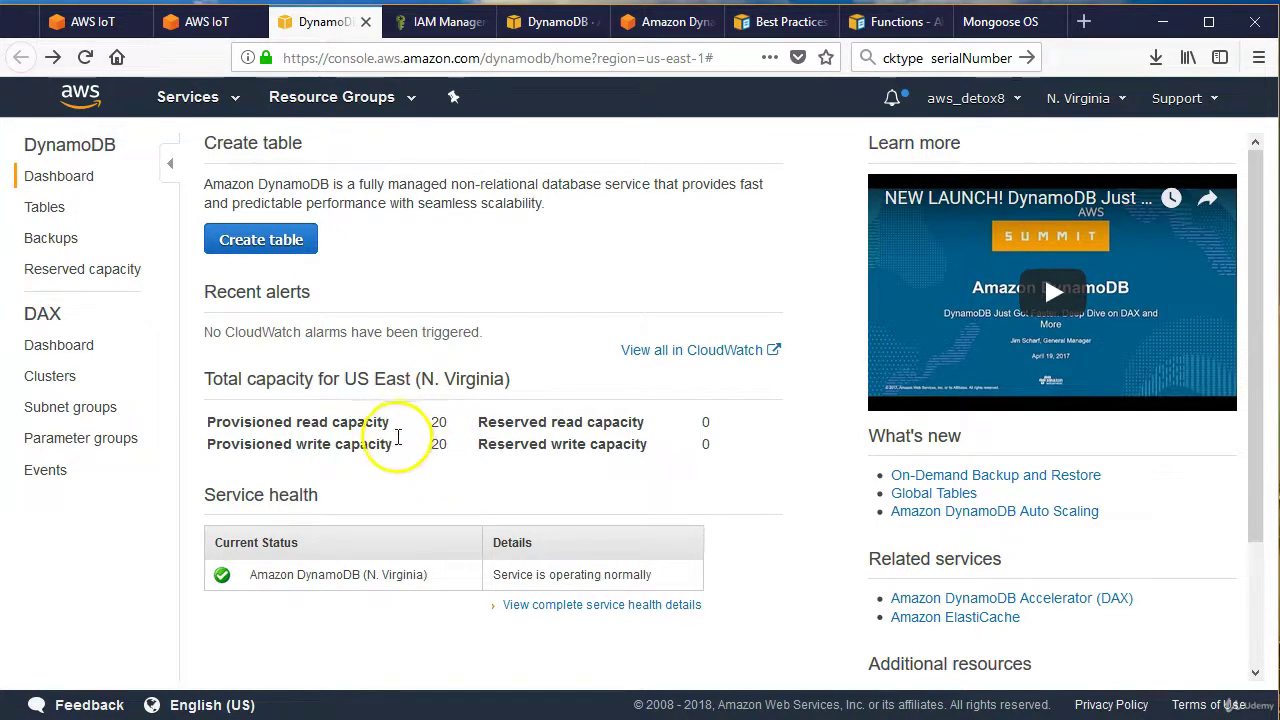
pyautogui.click(282, 245)
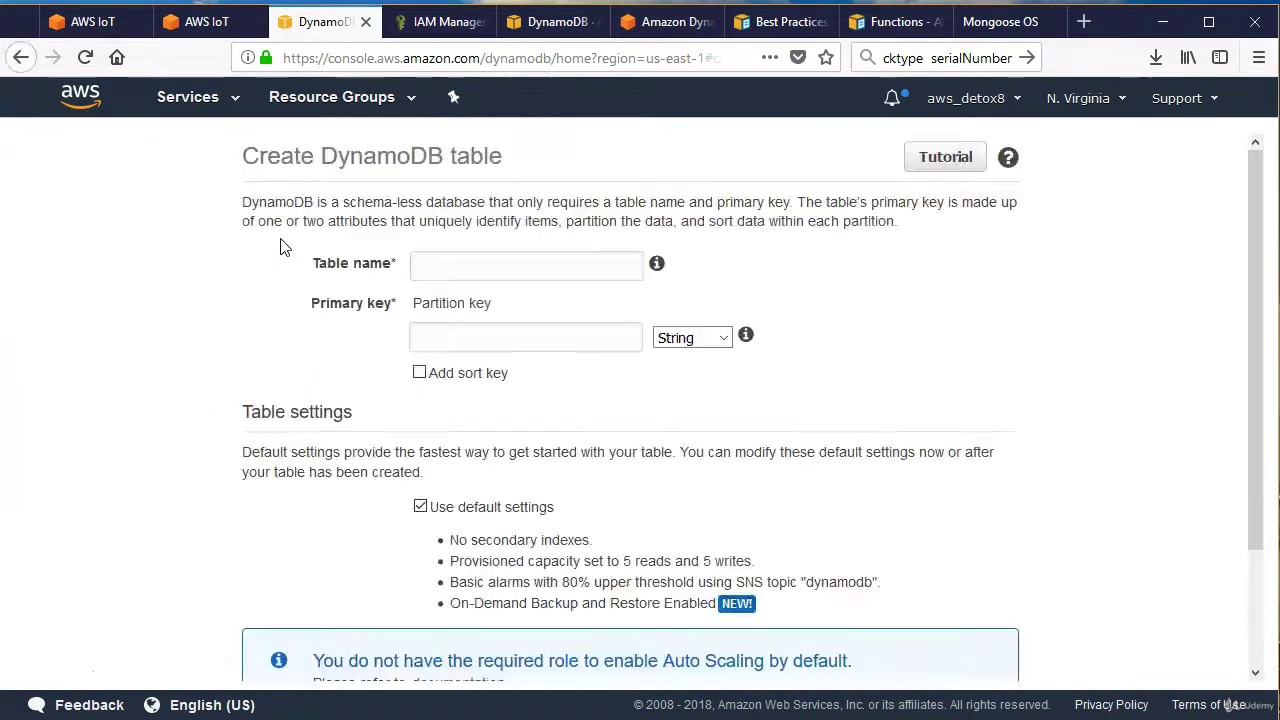
# - Name the new table Testtable and set its partition key to Device ID
pyautogui.click(440, 258)
pyautogui.write('Te')
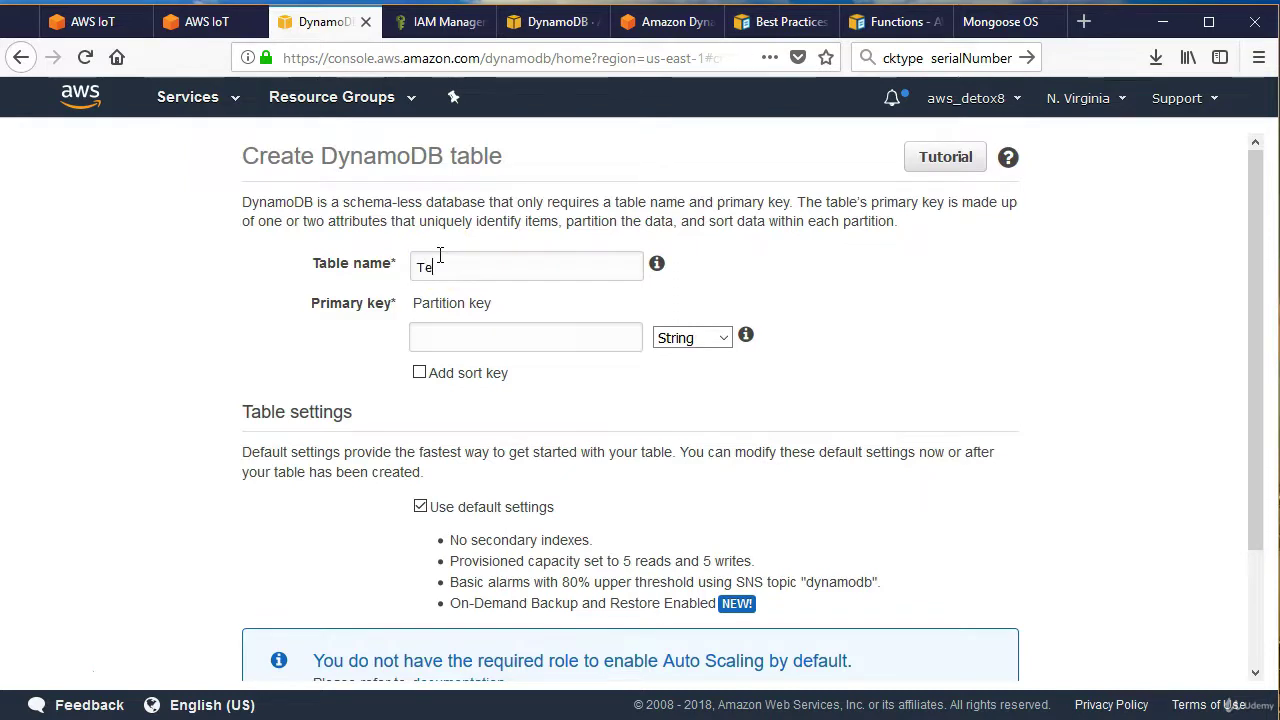
pyautogui.write('sttable')
pyautogui.click(469, 337)
pyautogui.click(472, 338)
pyautogui.write('e ID')
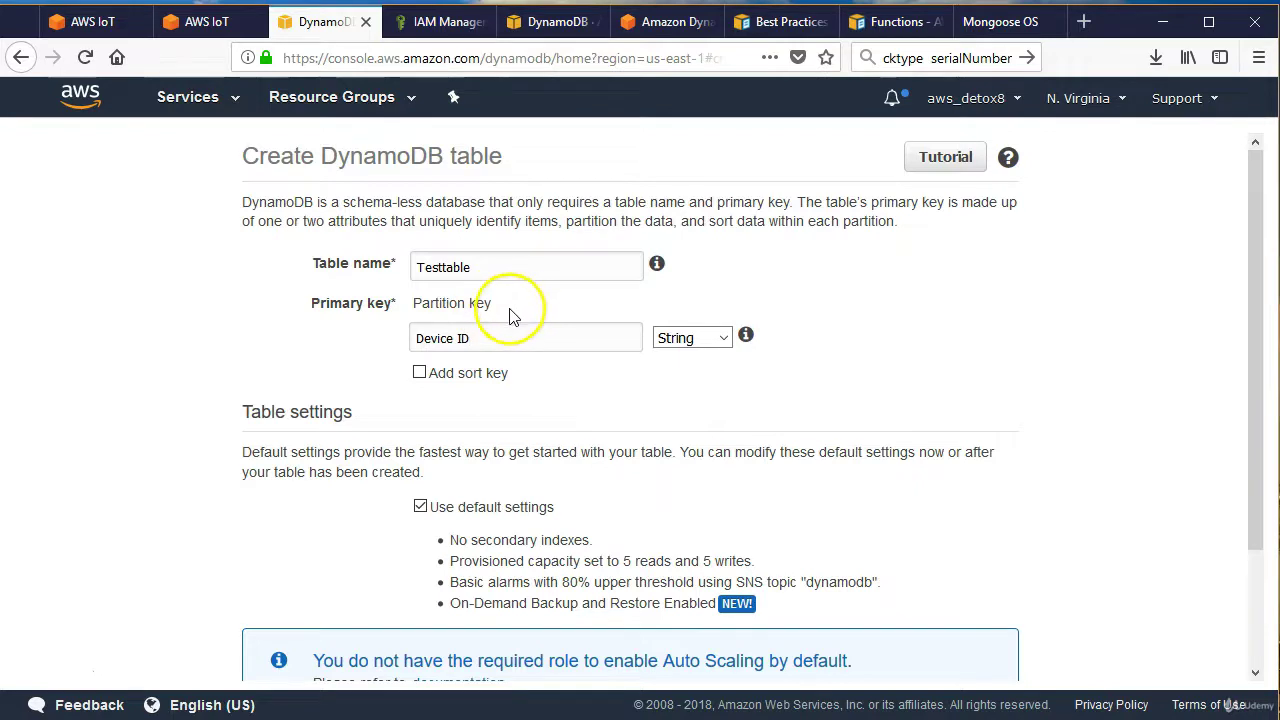
# - Add a sort key named timestamp, keeping both the partition key and sort key types as String
pyautogui.click(419, 372)
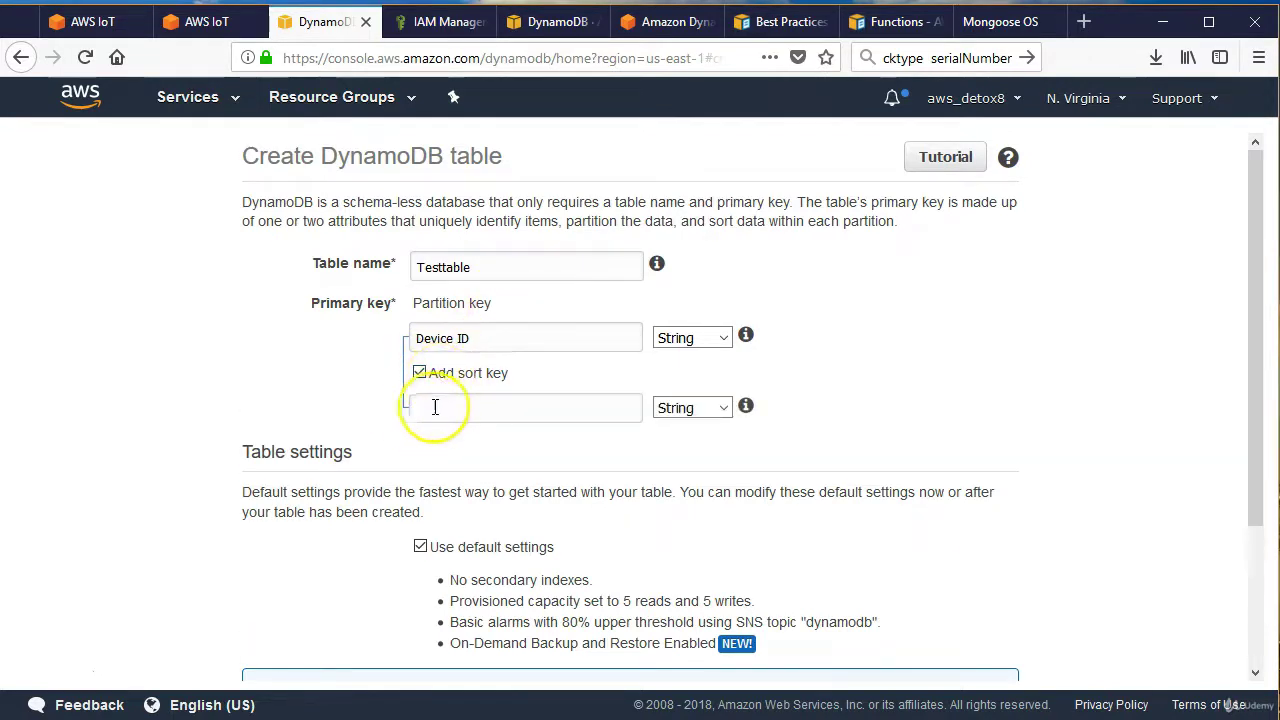
pyautogui.click(440, 406)
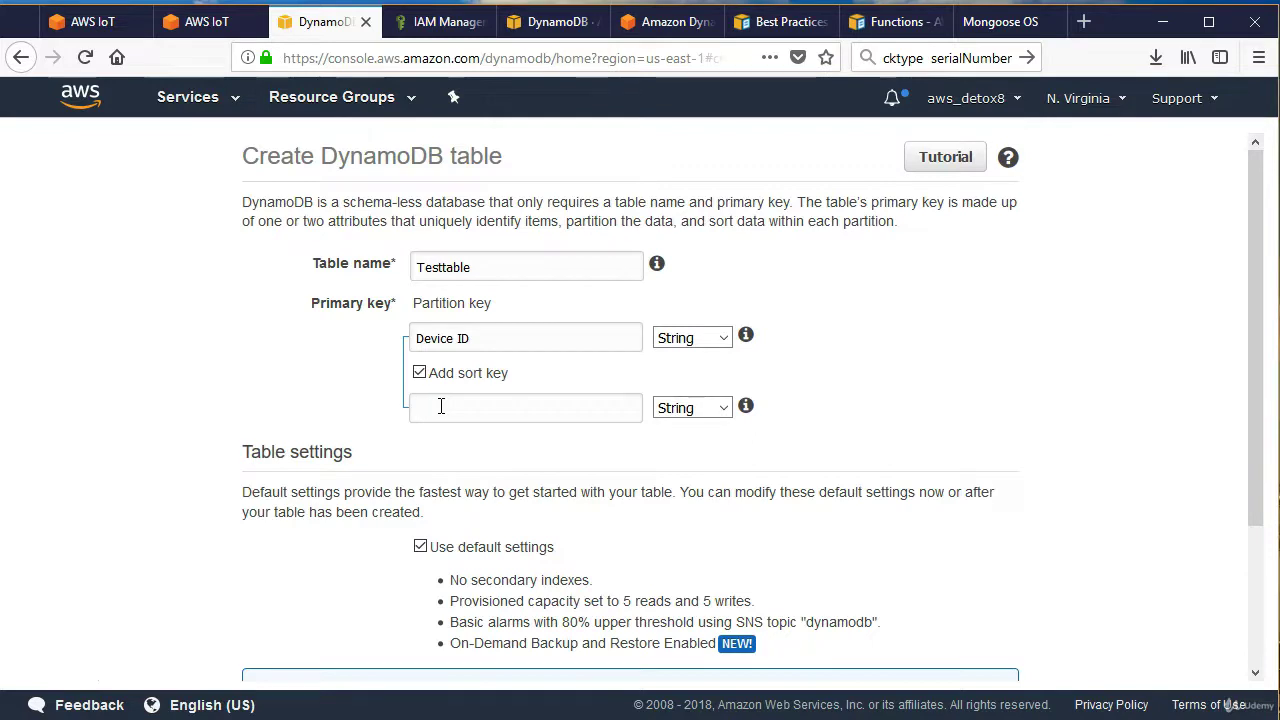
pyautogui.write('imestaml')
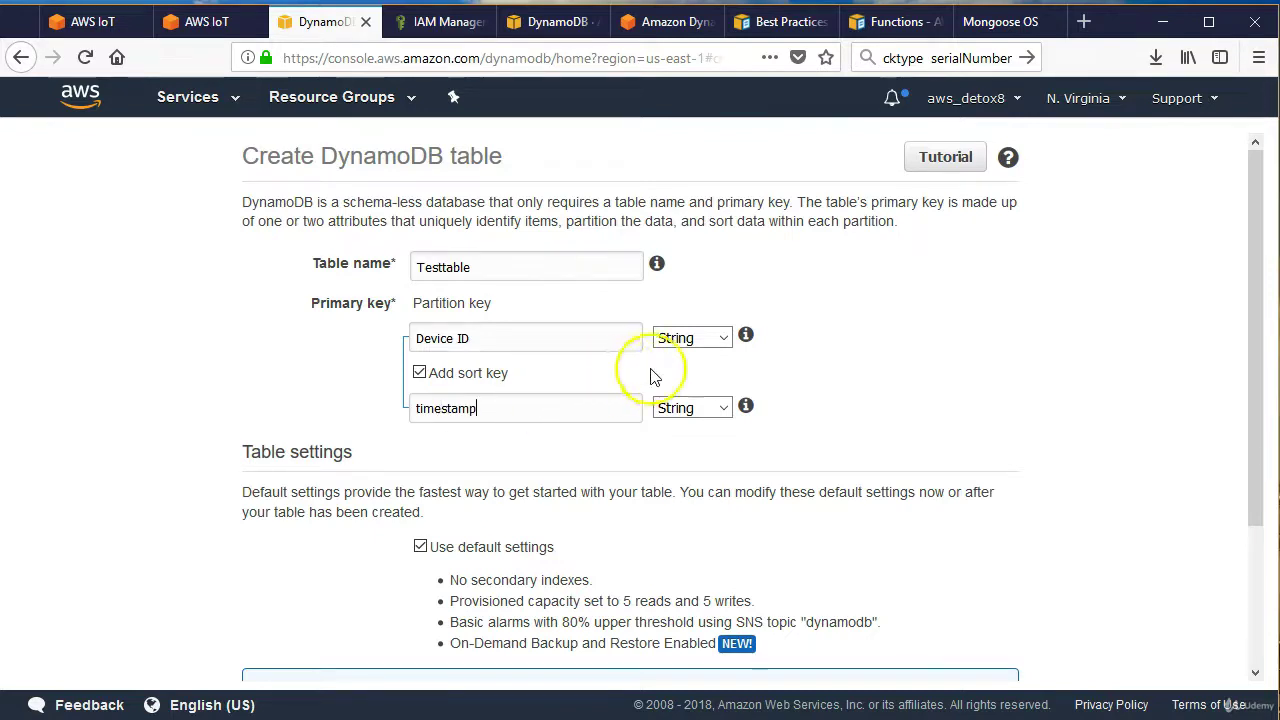
pyautogui.click(683, 345)
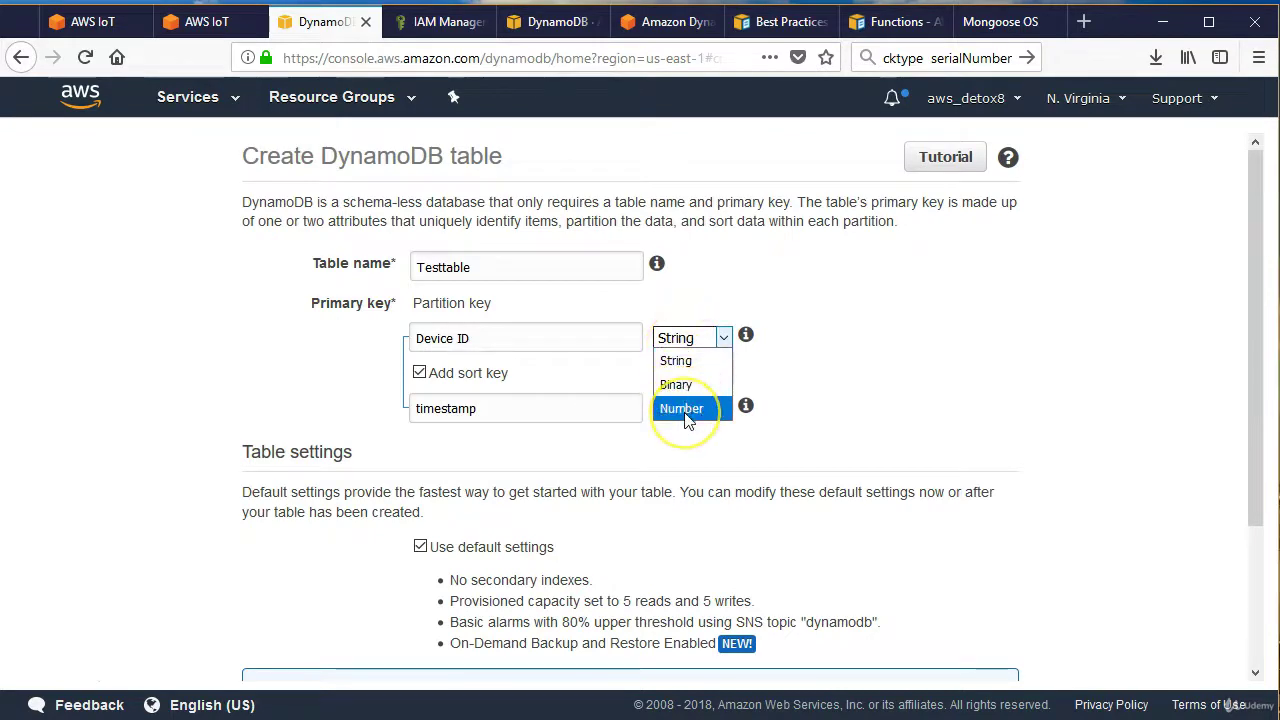
pyautogui.click(680, 342)
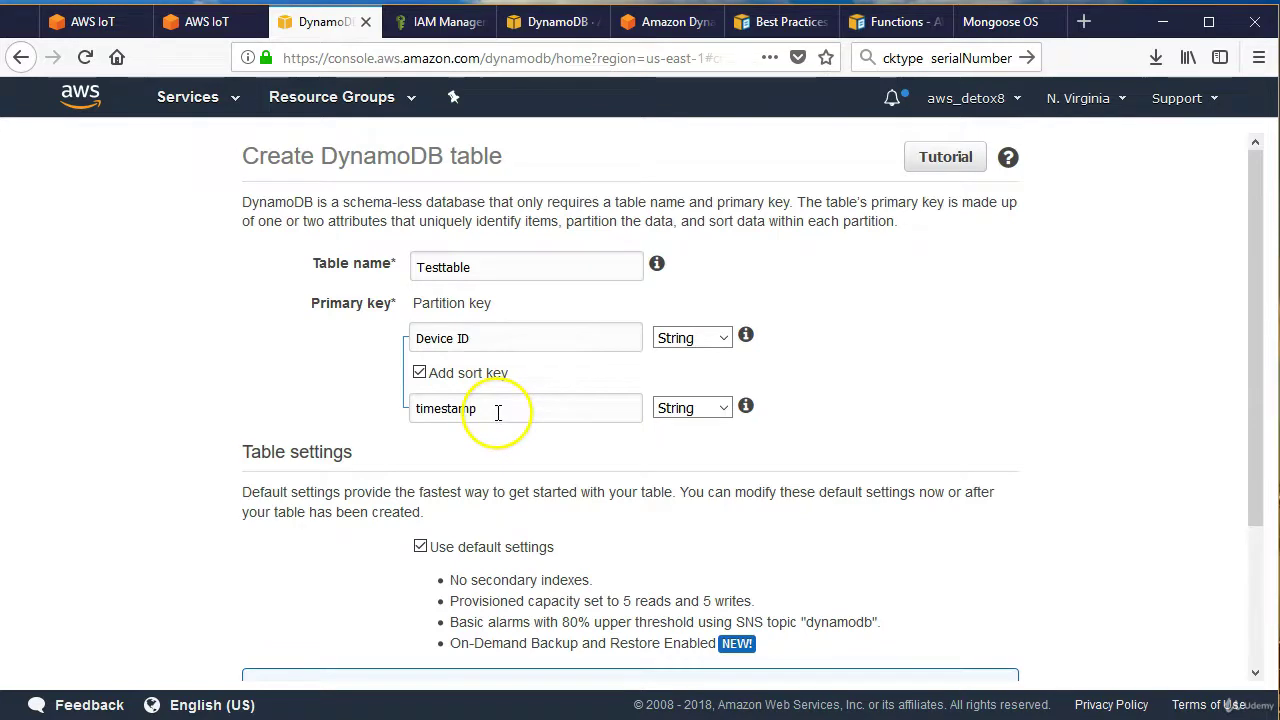
pyautogui.click(675, 412)
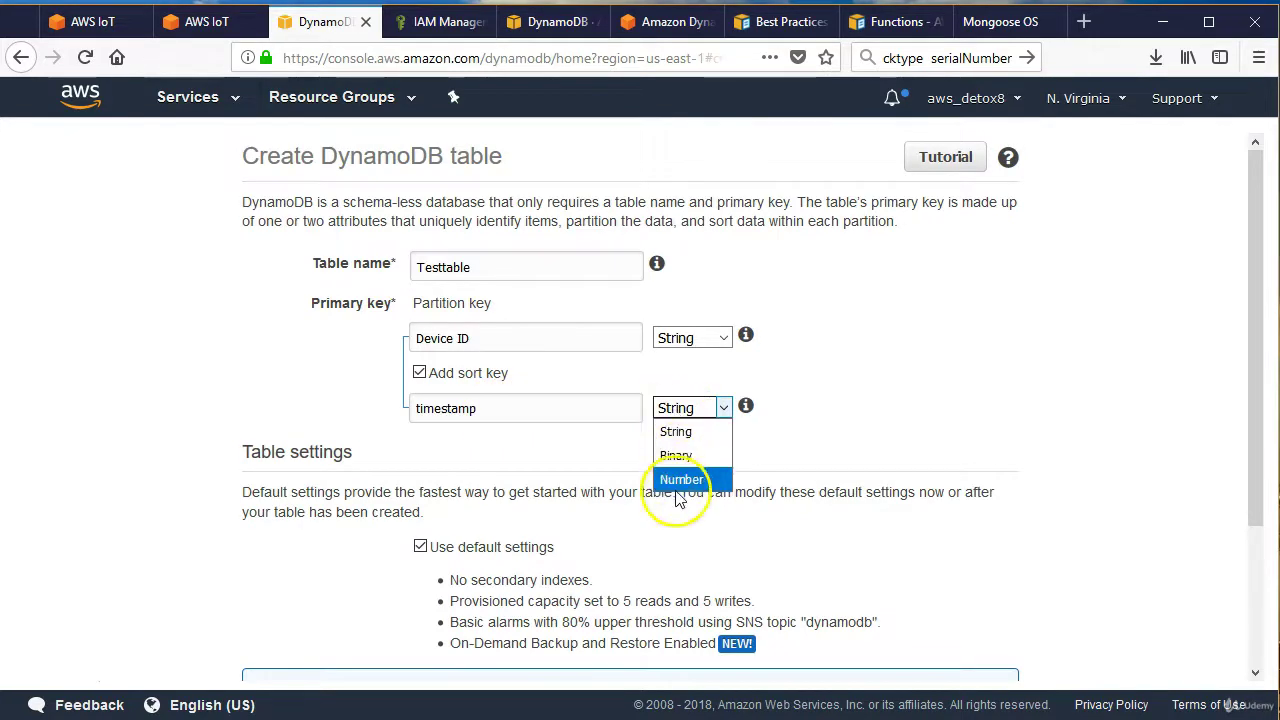
pyautogui.click(674, 438)
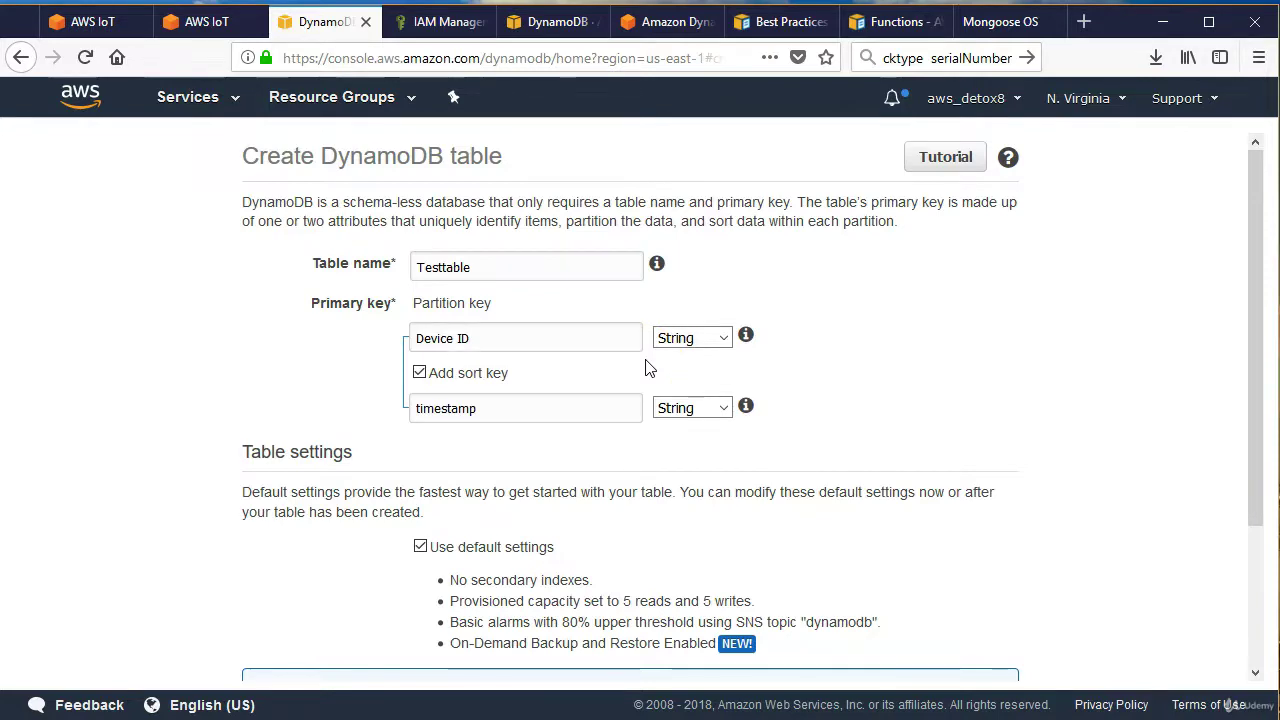
# - Create the table with default settings and widen the table list to show the Status column
pyautogui.scroll(-3, 569, 366)
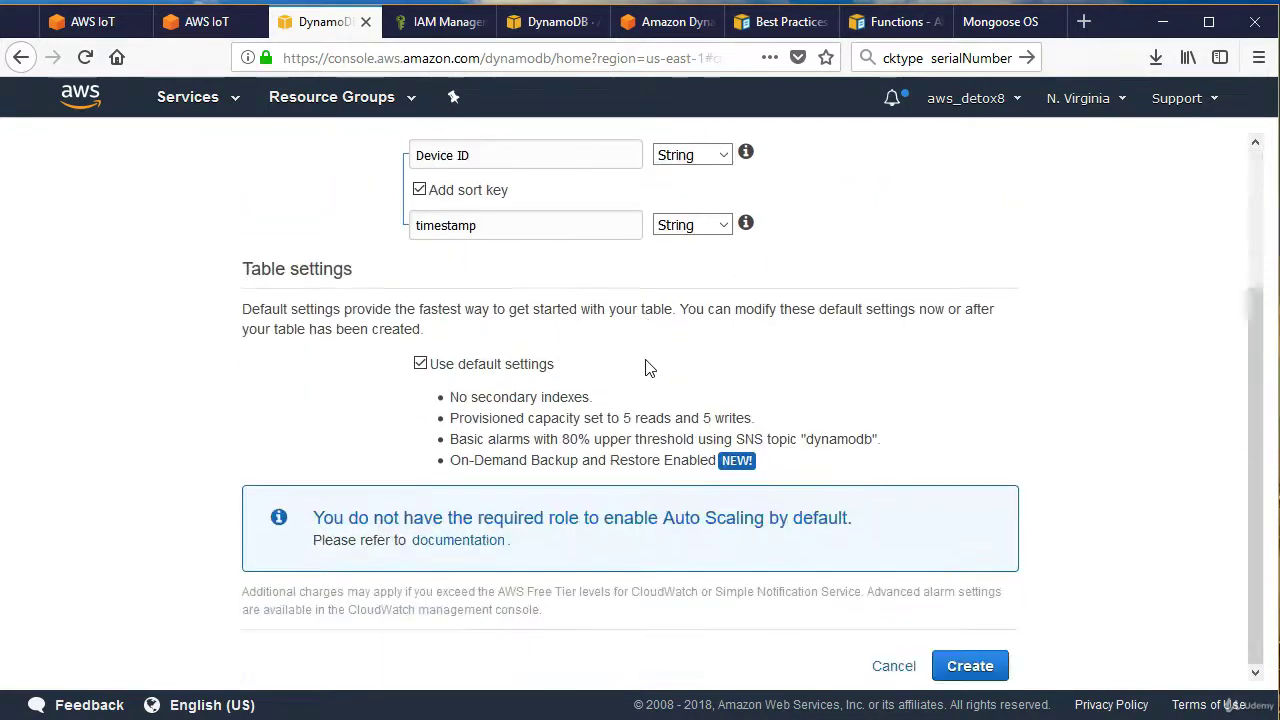
pyautogui.scroll(1, 980, 570)
pyautogui.scroll(-2, 957, 526)
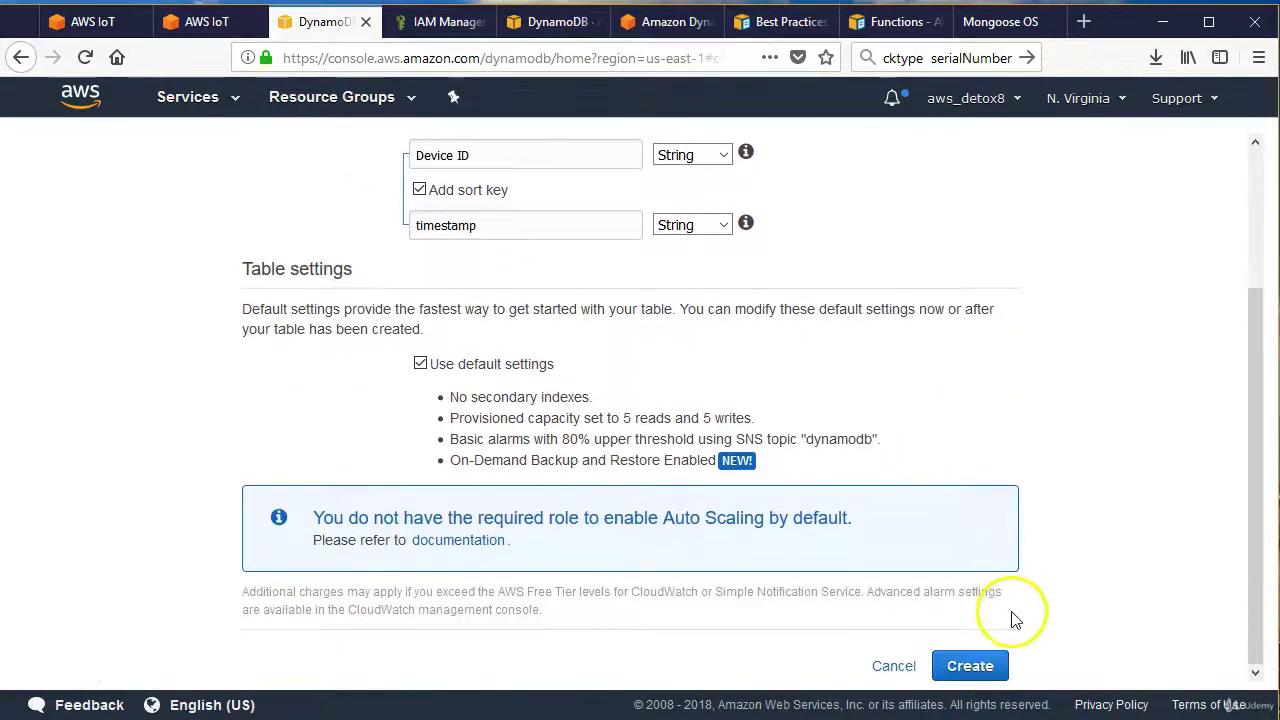
pyautogui.click(970, 666)
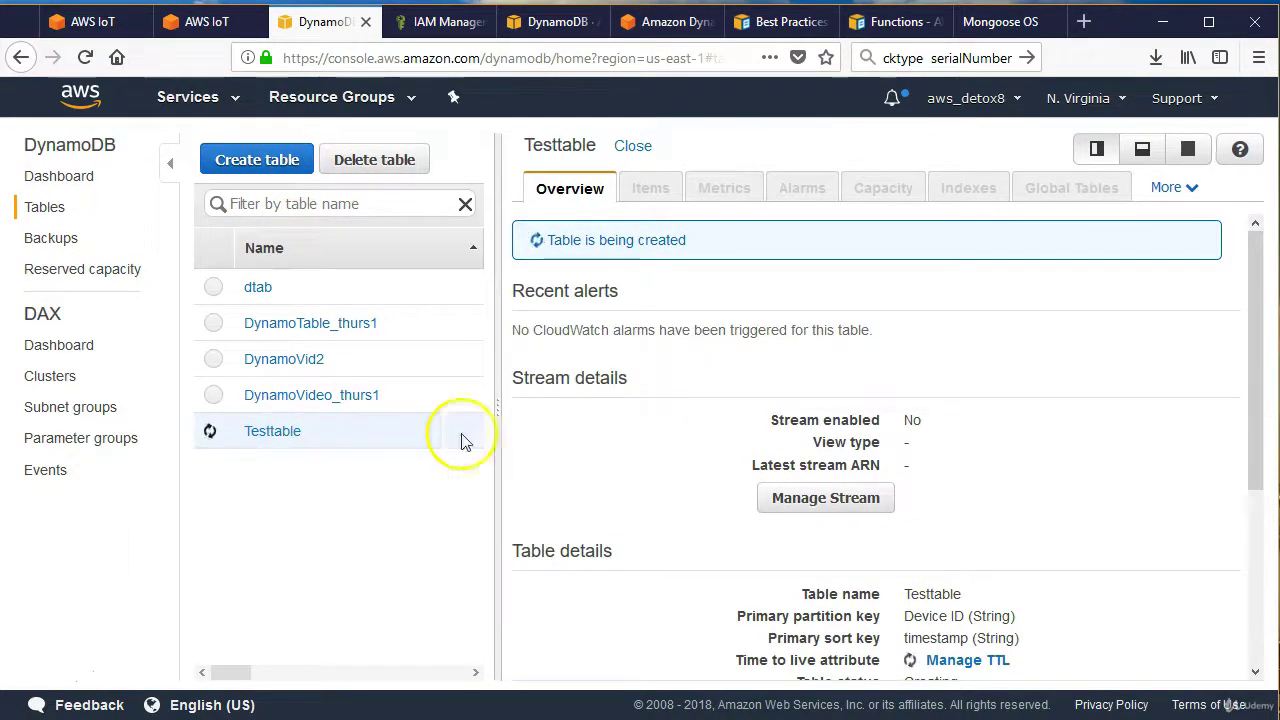
pyautogui.moveTo(495, 435); pyautogui.dragTo(709, 434)
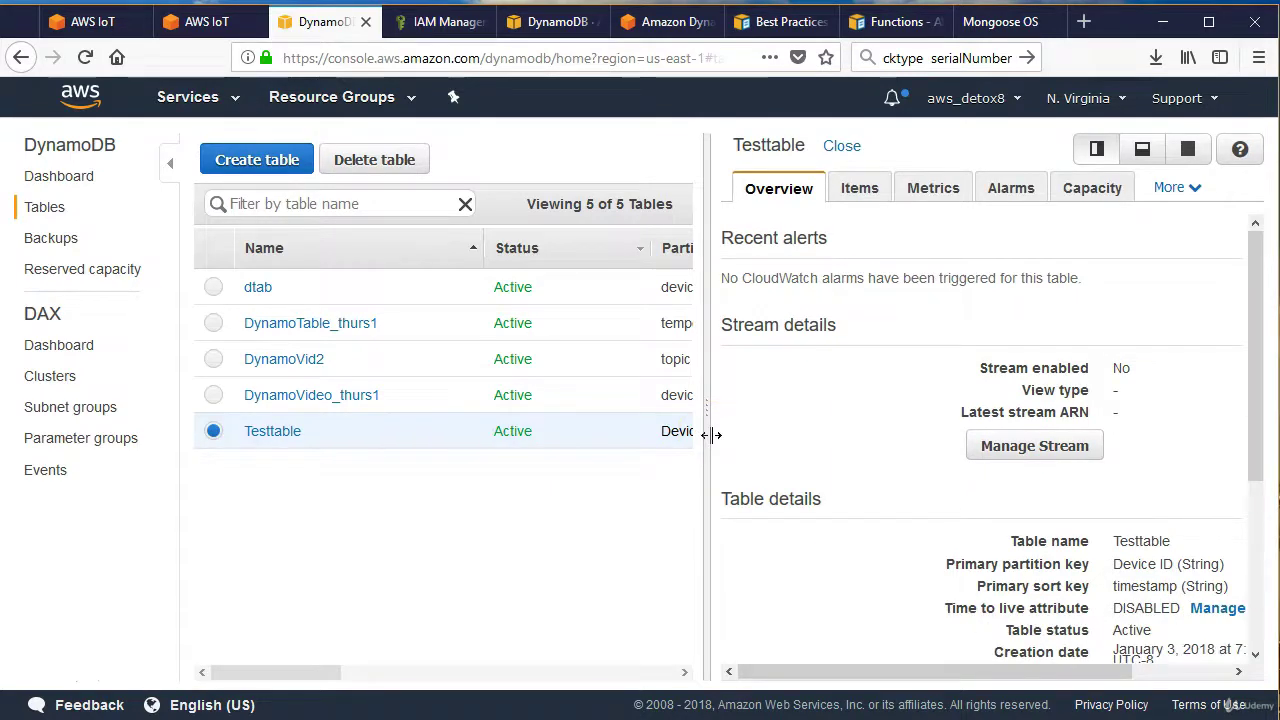
# - View the items of Testtable, and return to the AWS IoT rule action to choose Testtable as its table
pyautogui.click(858, 187)
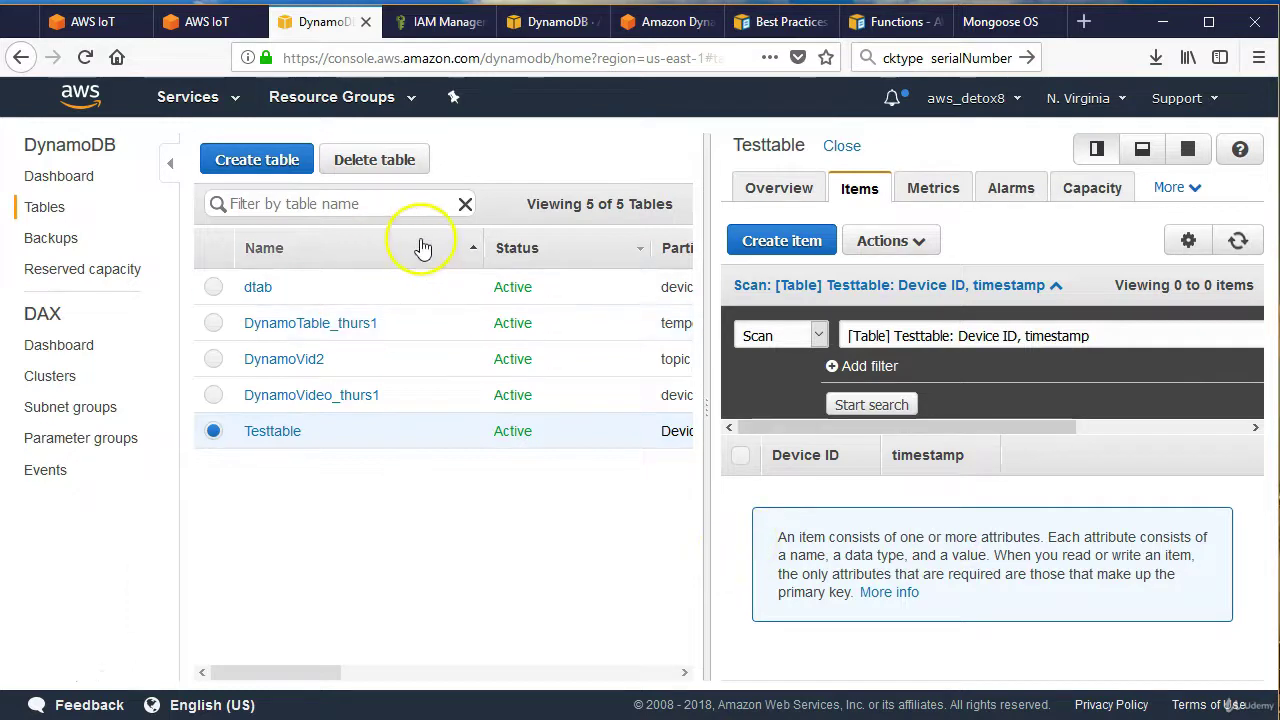
pyautogui.click(205, 24)
pyautogui.scroll(-2, 571, 314)
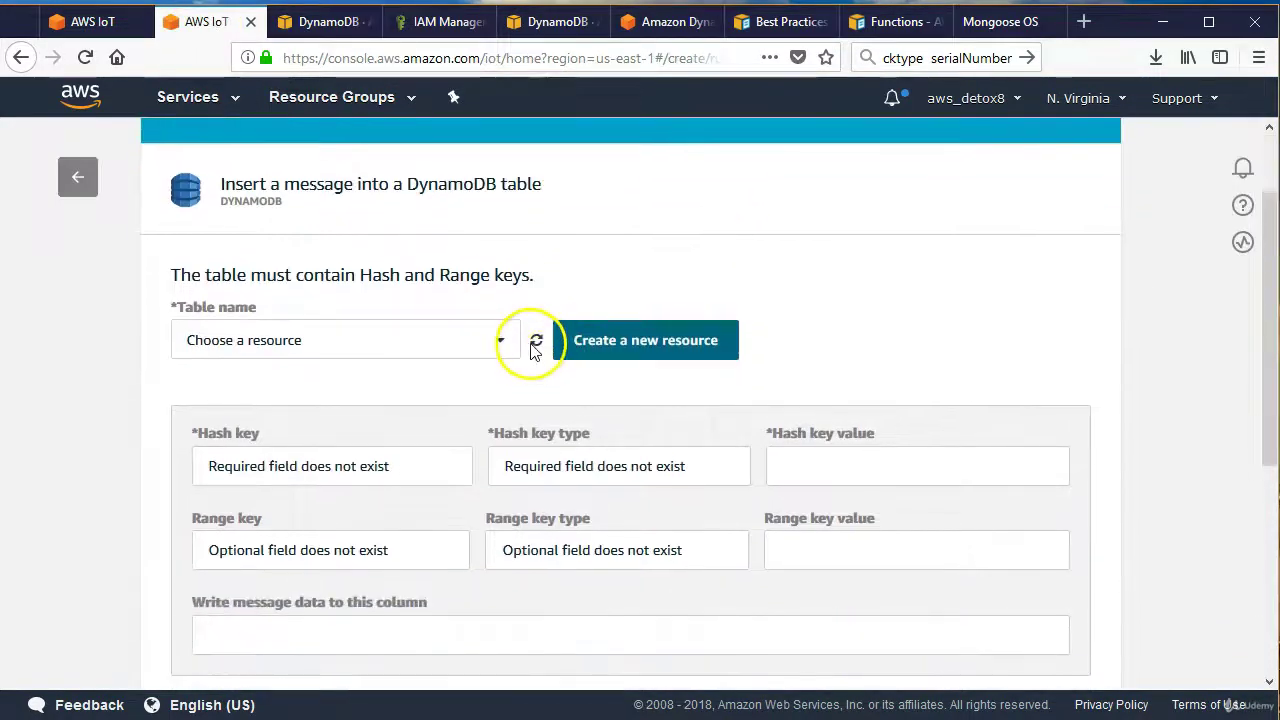
pyautogui.click(500, 345)
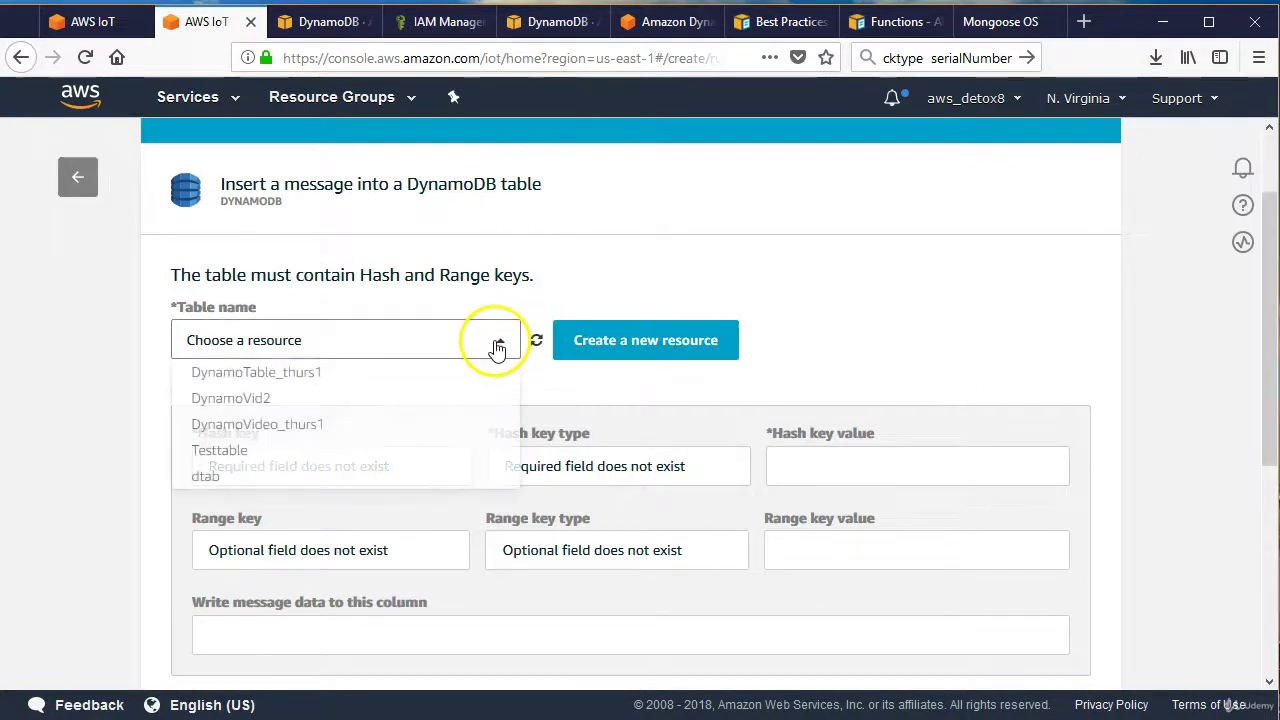
pyautogui.click(225, 451)
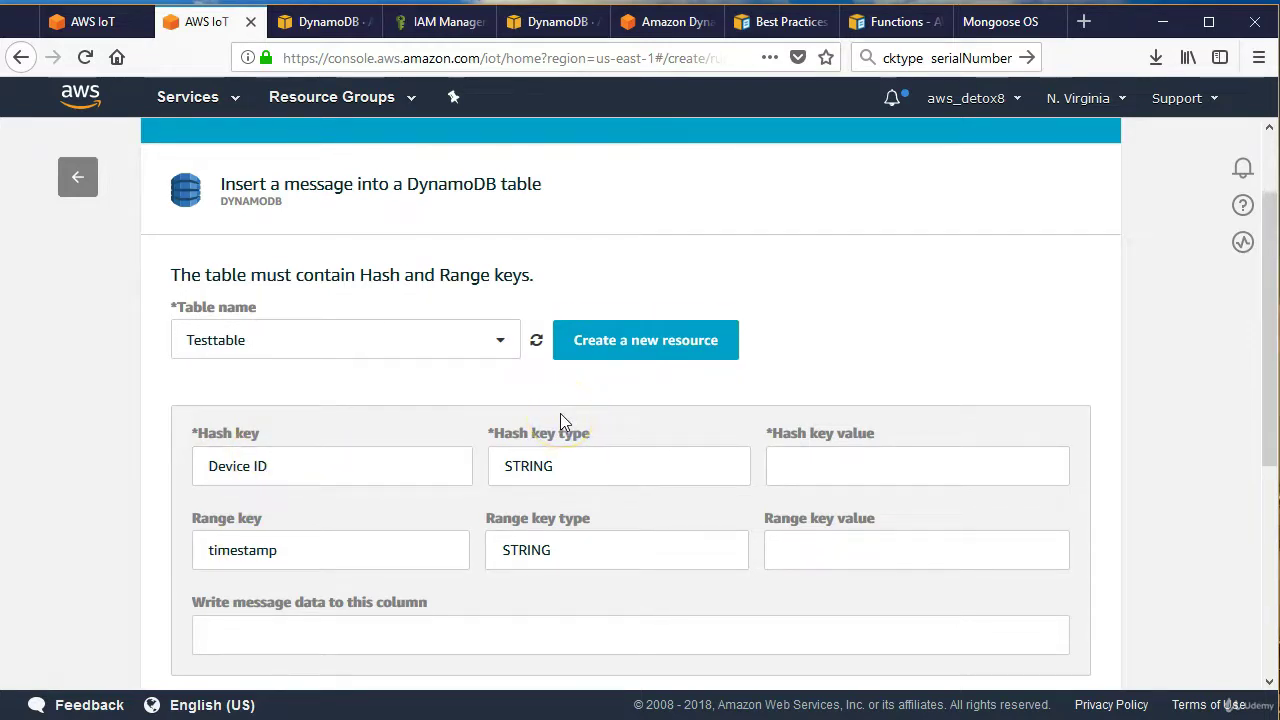
# - Switch to Mongoose OS and copy the Device_ID key name from the message payload in init.js
pyautogui.click(829, 466)
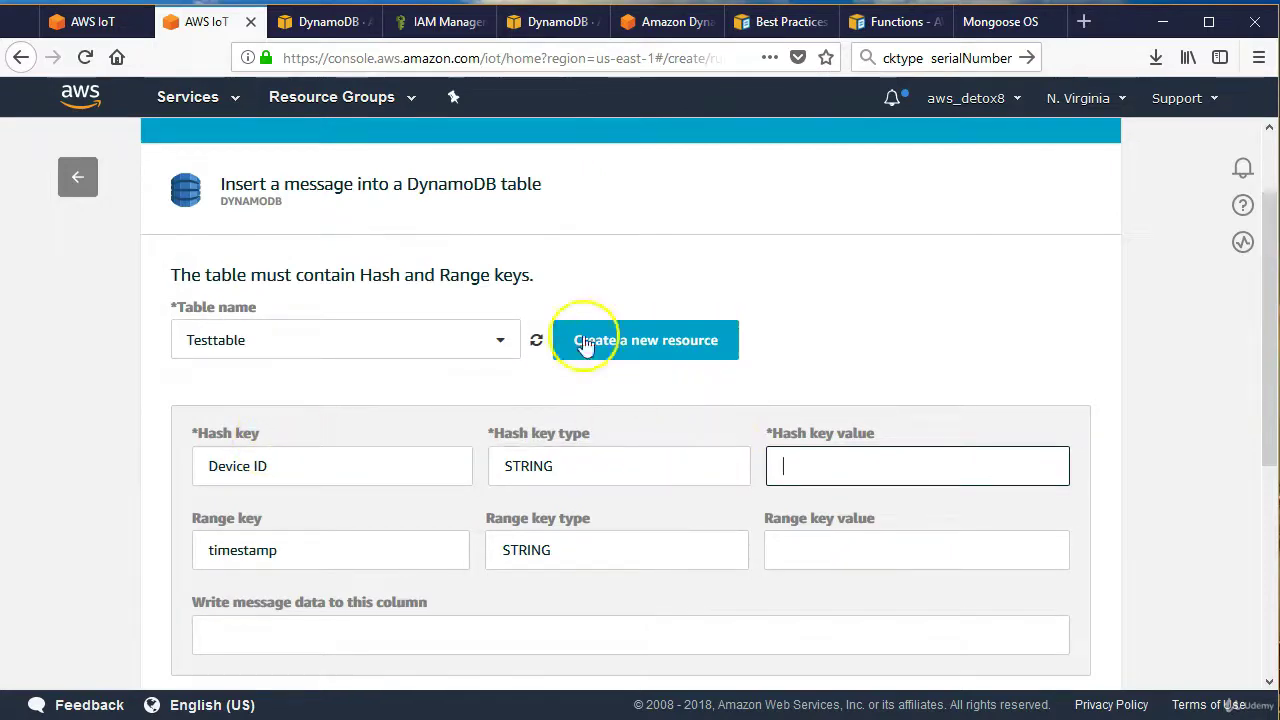
pyautogui.click(985, 22)
pyautogui.scroll(-1, 700, 400)
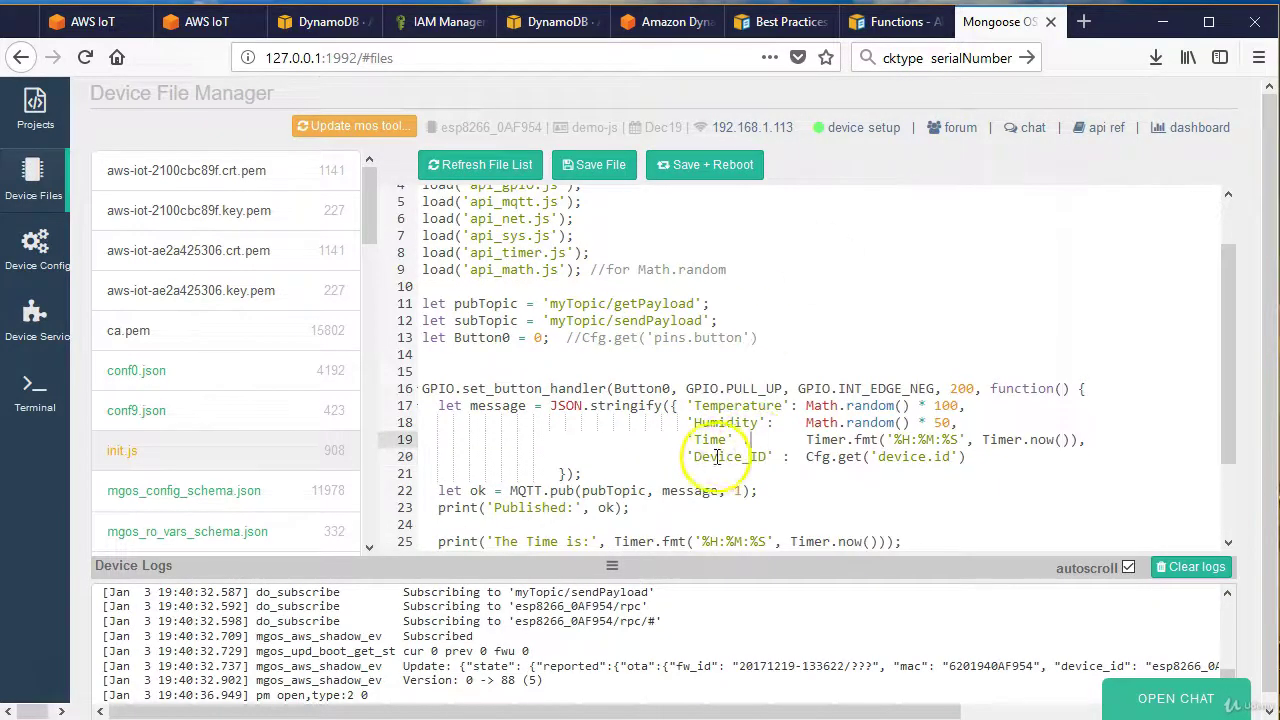
pyautogui.moveTo(694, 457); pyautogui.dragTo(766, 459)
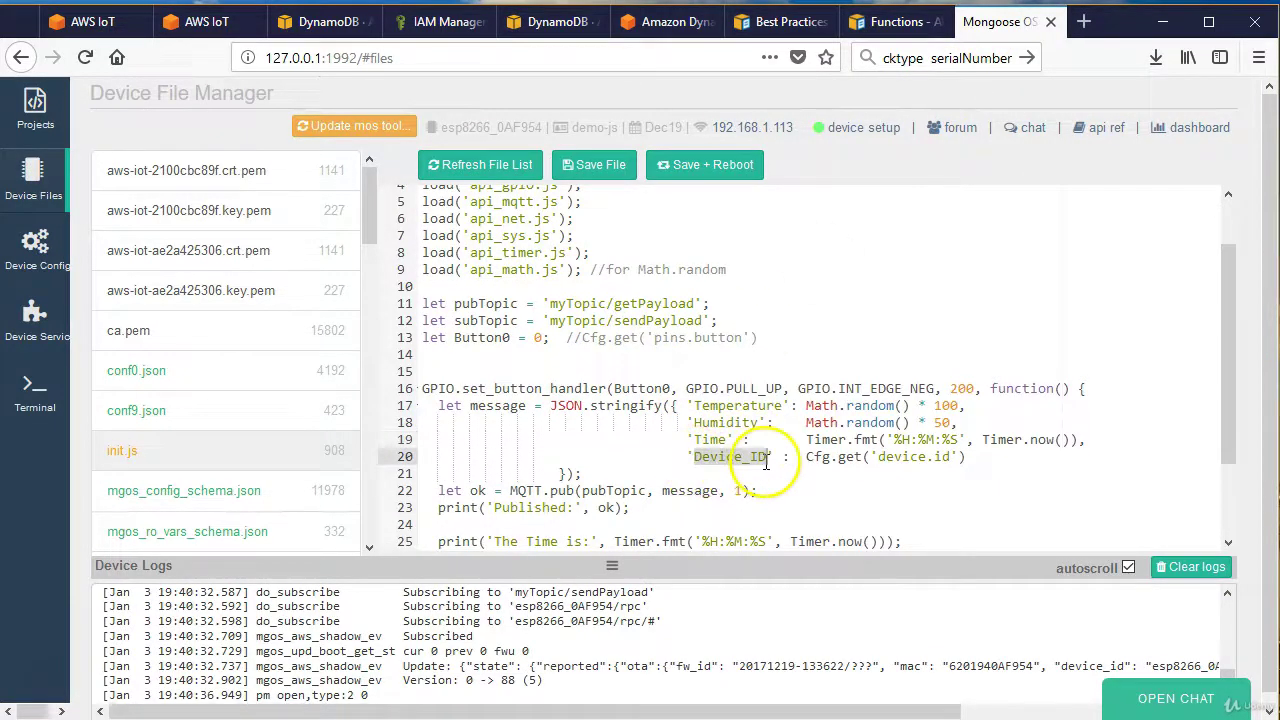
pyautogui.rightClick(748, 458)
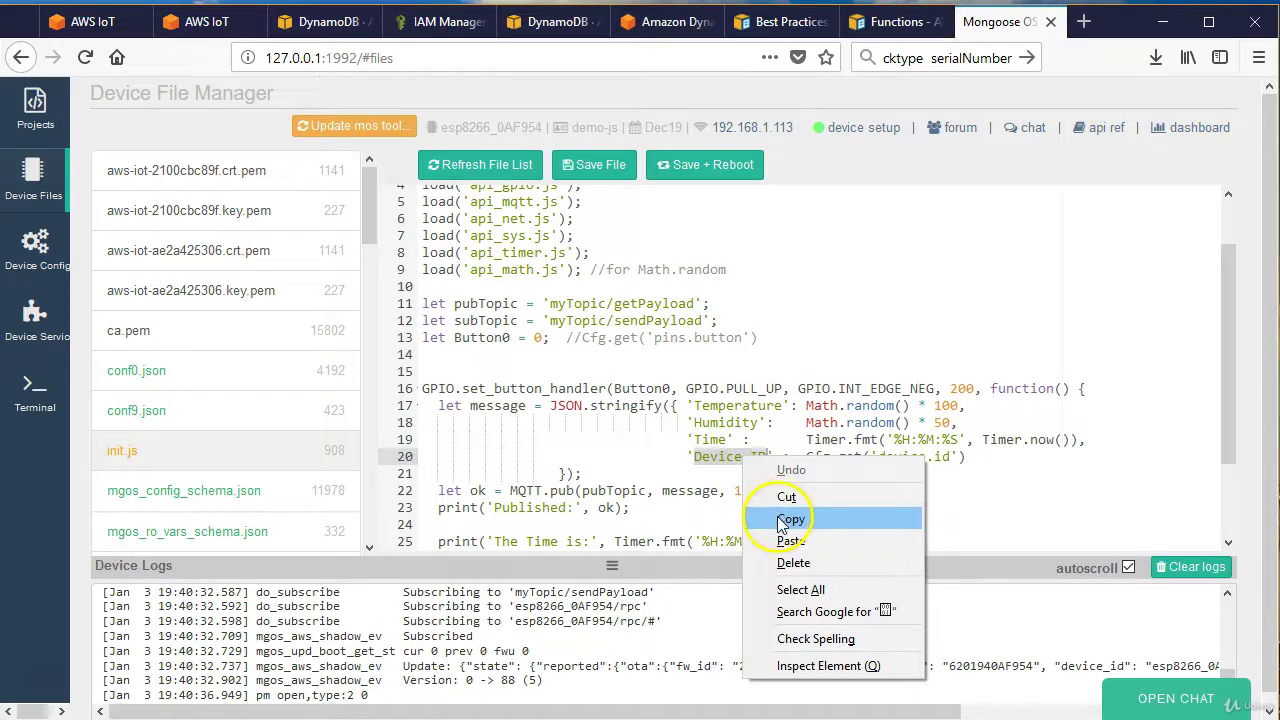
pyautogui.click(788, 520)
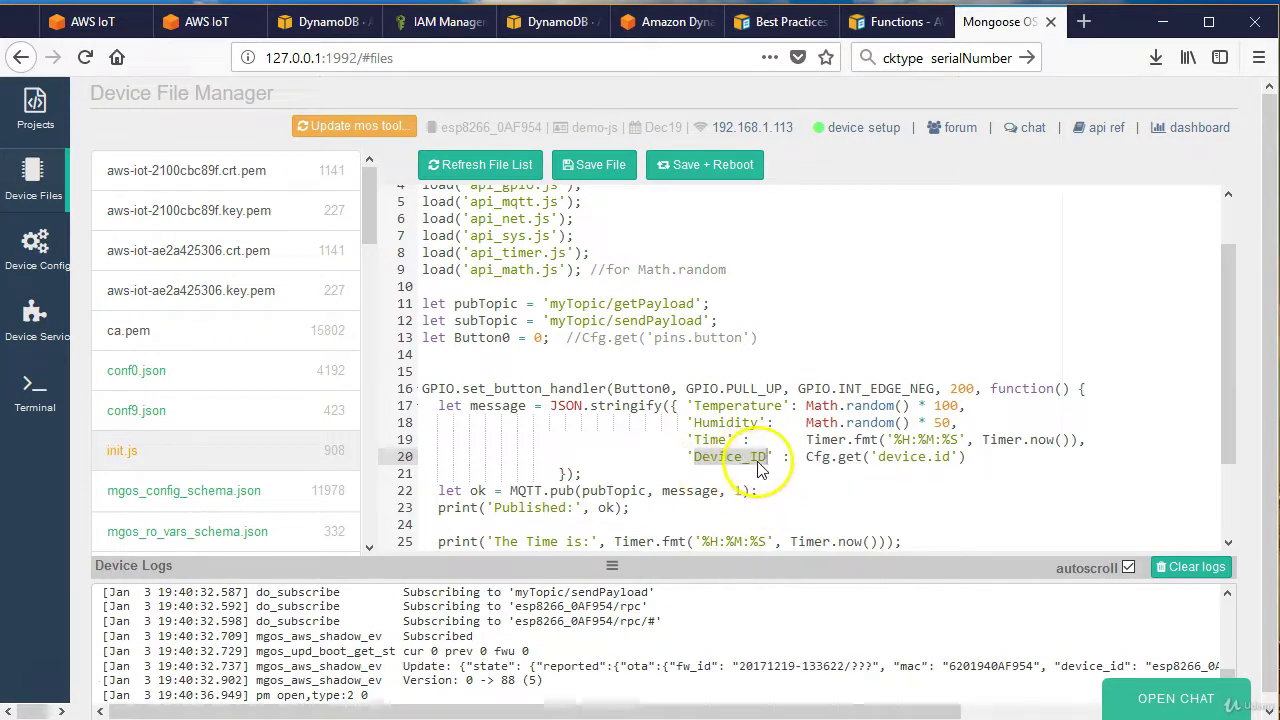
# - Return to the AWS IoT rule action and set the hash key value to ${Device_ID} using the copied name
pyautogui.click(198, 21)
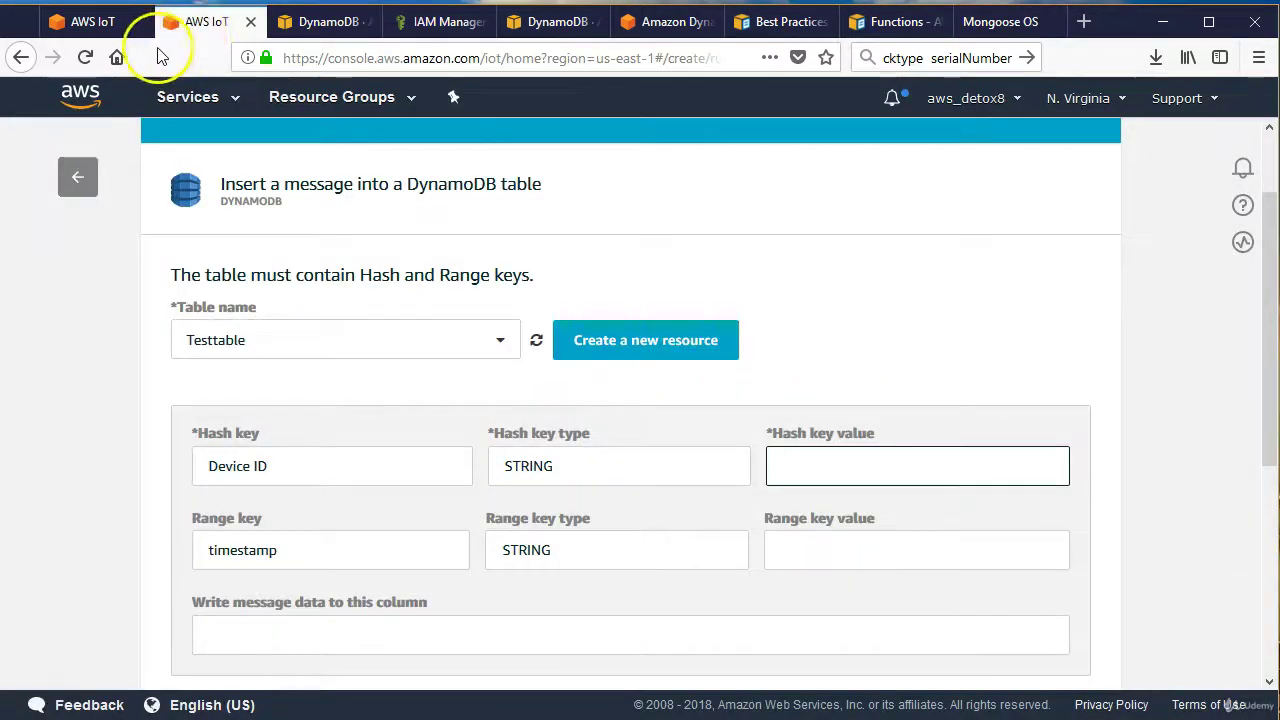
pyautogui.rightClick(811, 465)
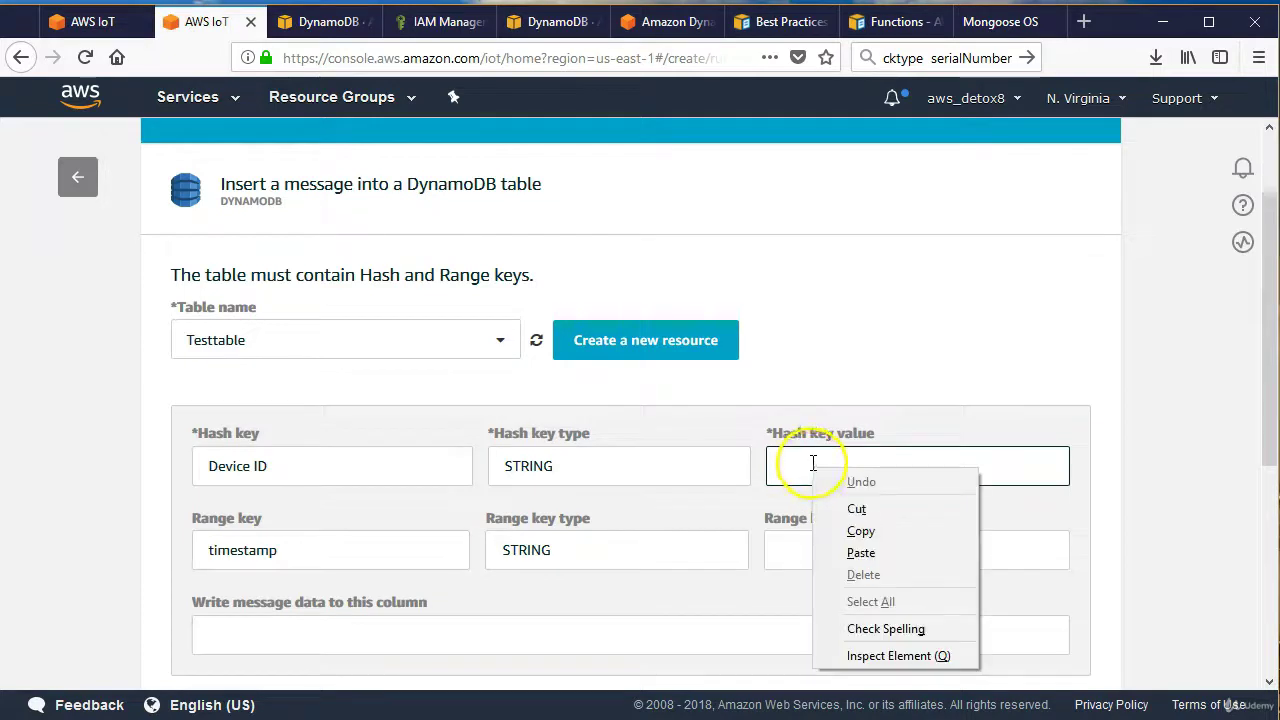
pyautogui.click(861, 551)
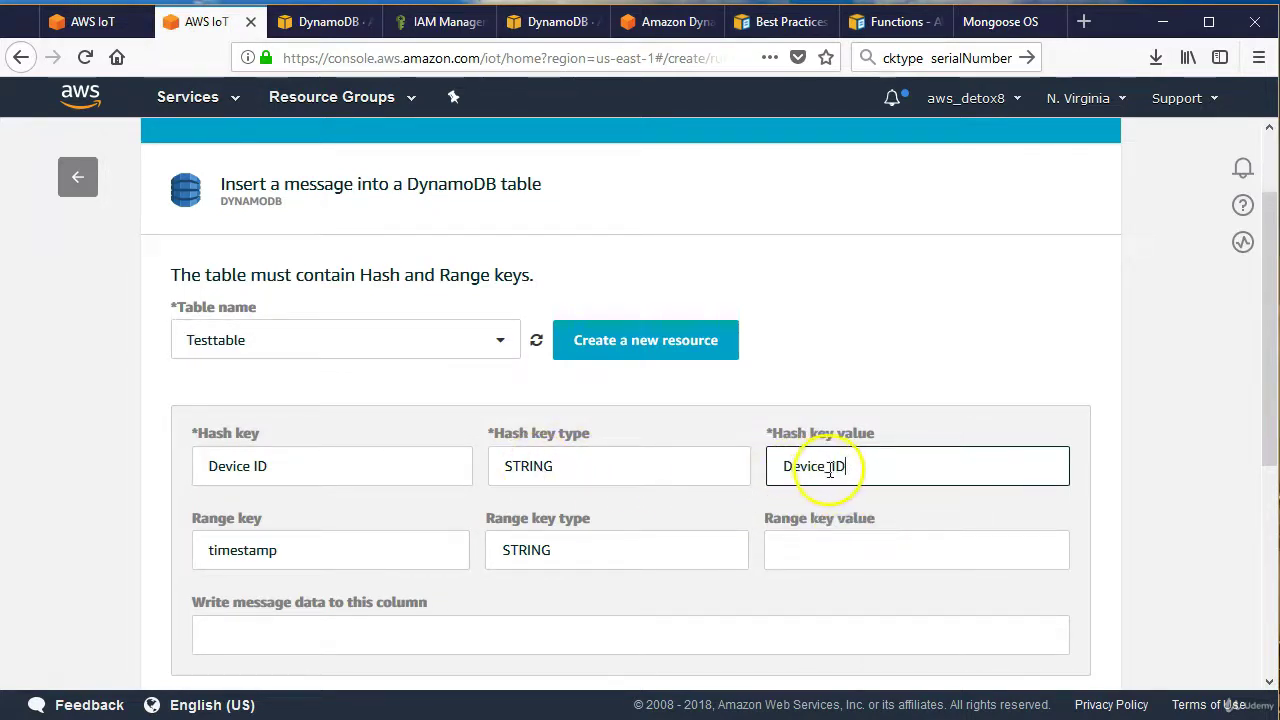
pyautogui.click(785, 468)
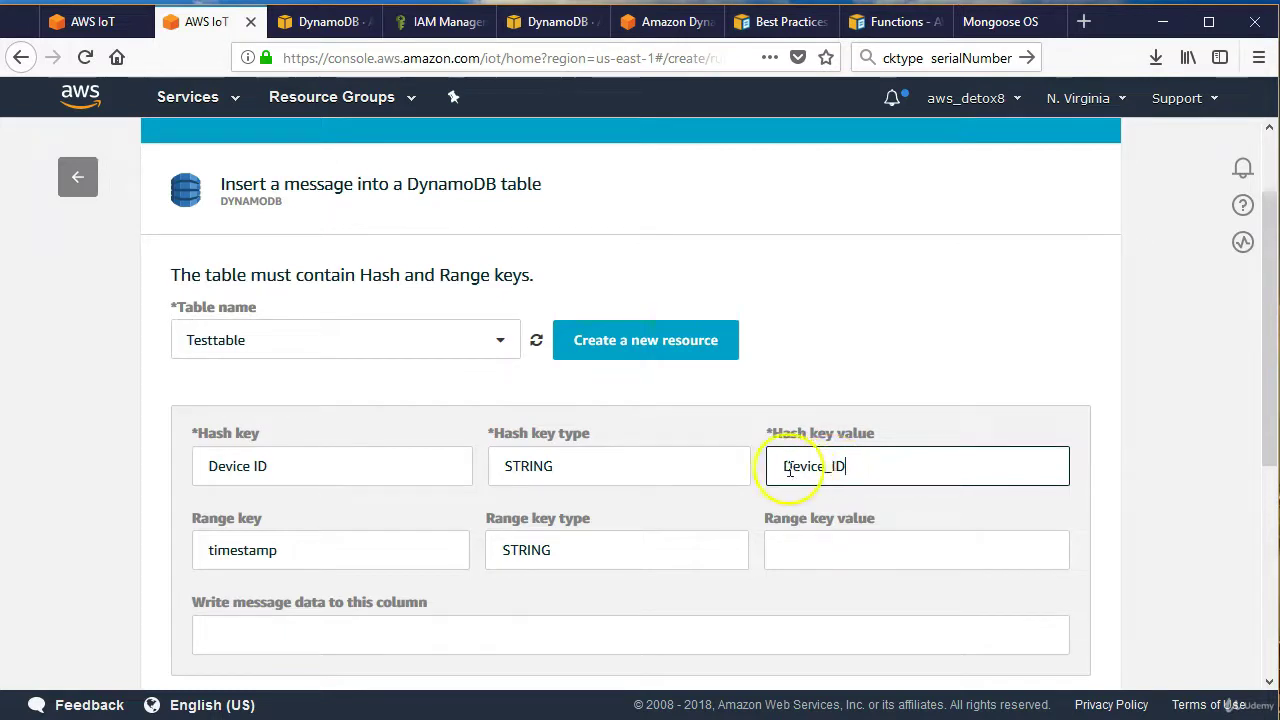
pyautogui.click(786, 469)
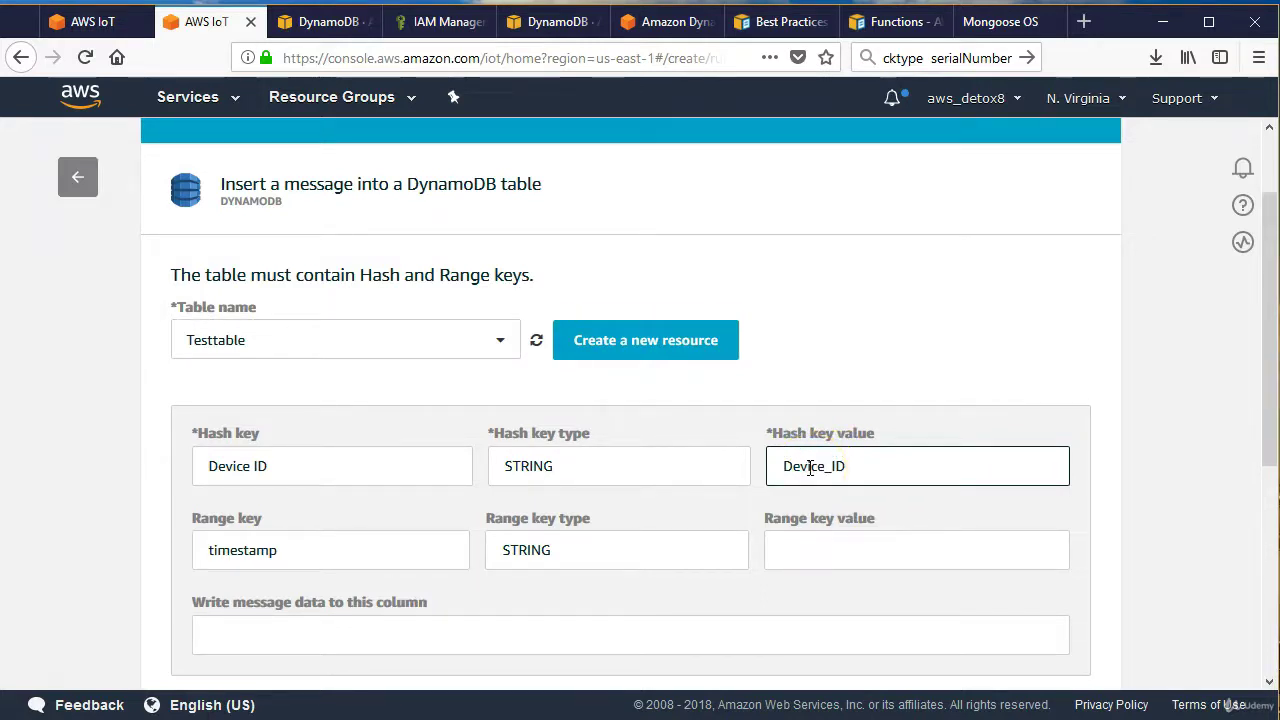
pyautogui.write('{')
pyautogui.click(857, 466)
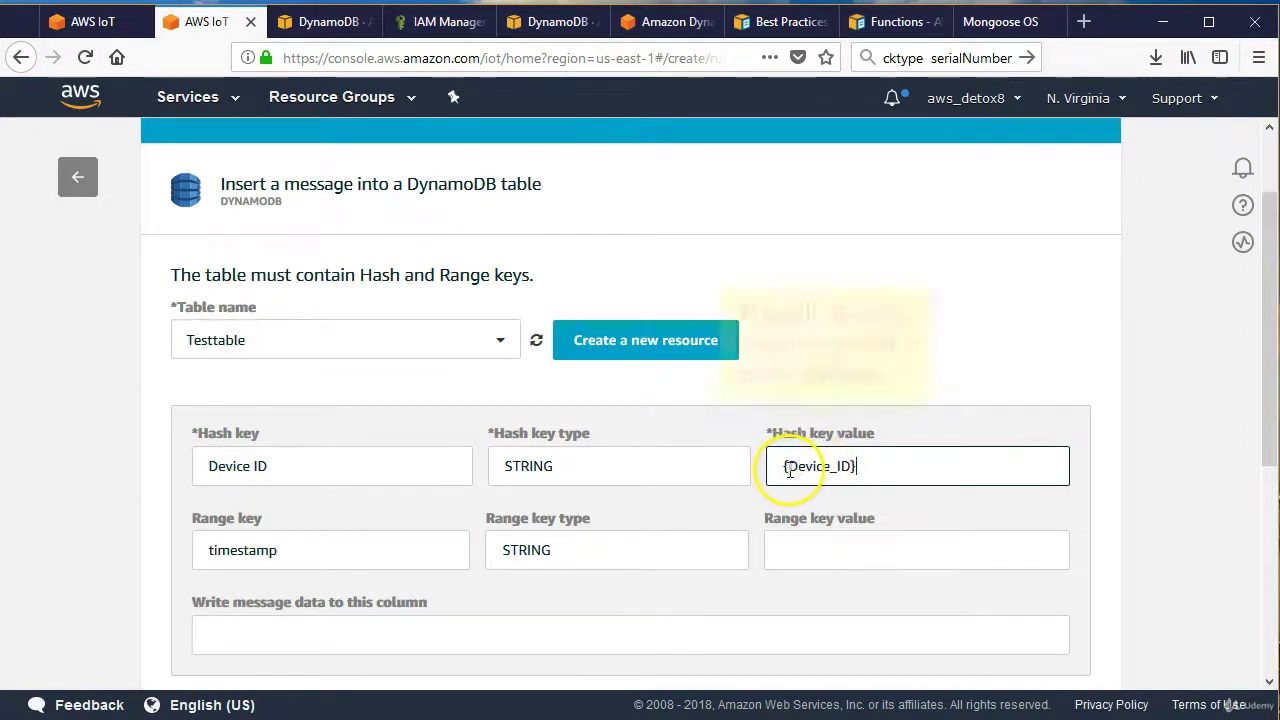
pyautogui.scroll(-1, 789, 470)
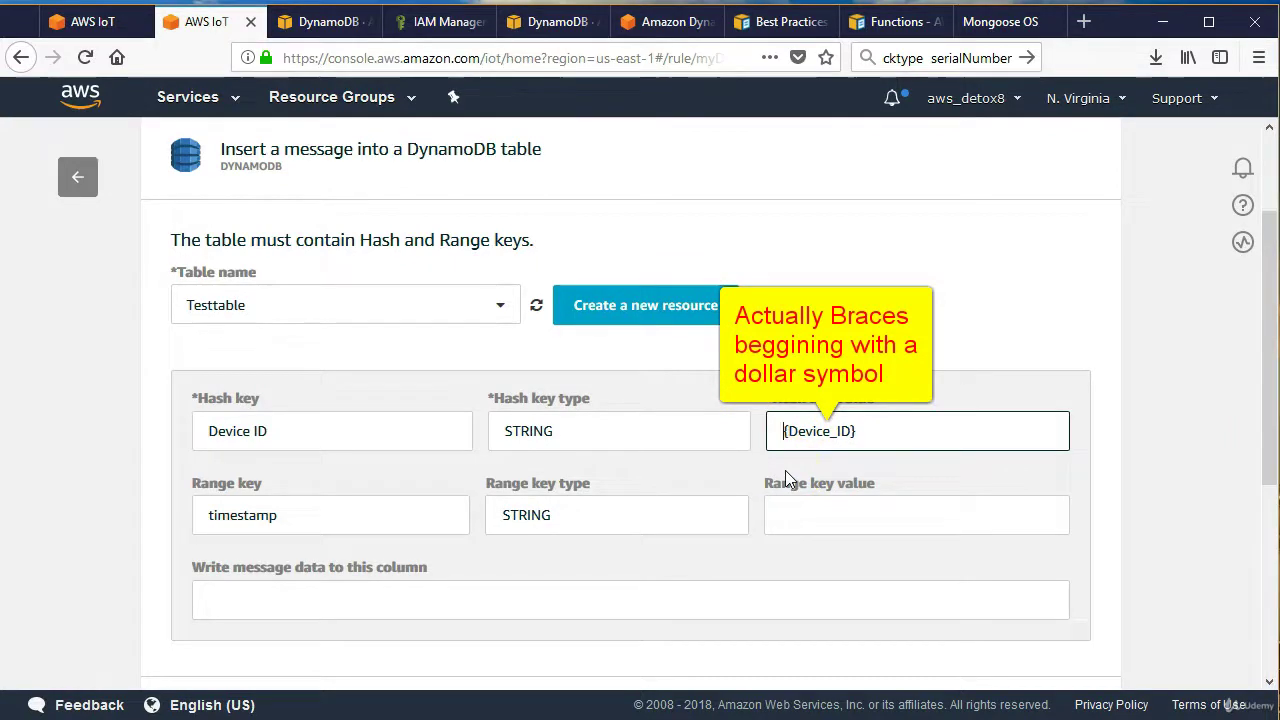
pyautogui.write('$')
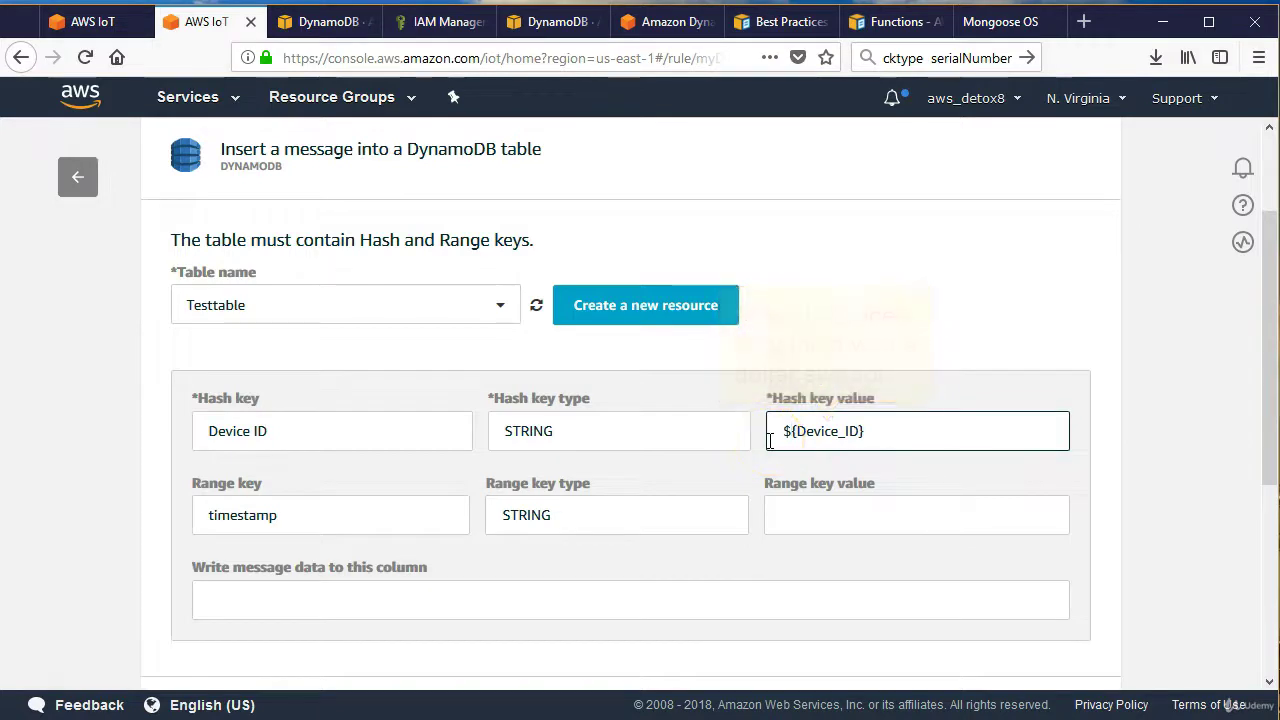
# - Set the range key value to ${timestamp()} and have the message data written to the column enviro data
pyautogui.press('Tab')
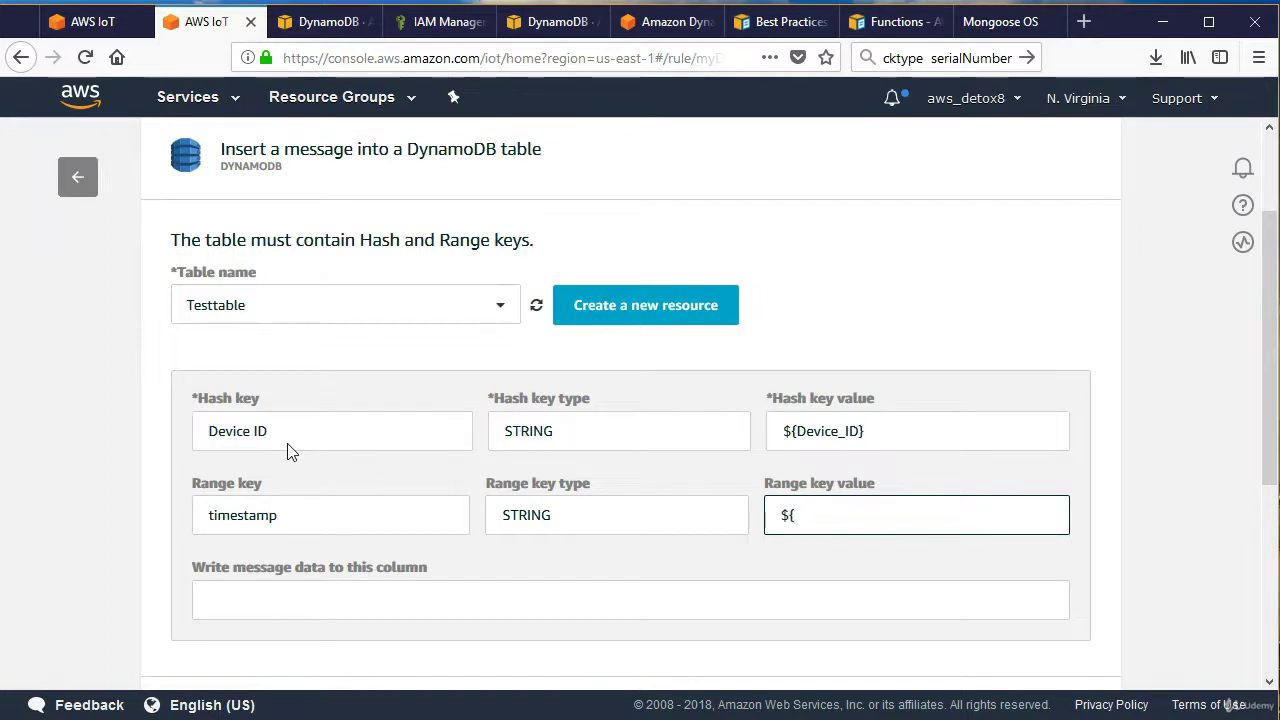
pyautogui.write('imestamp()')
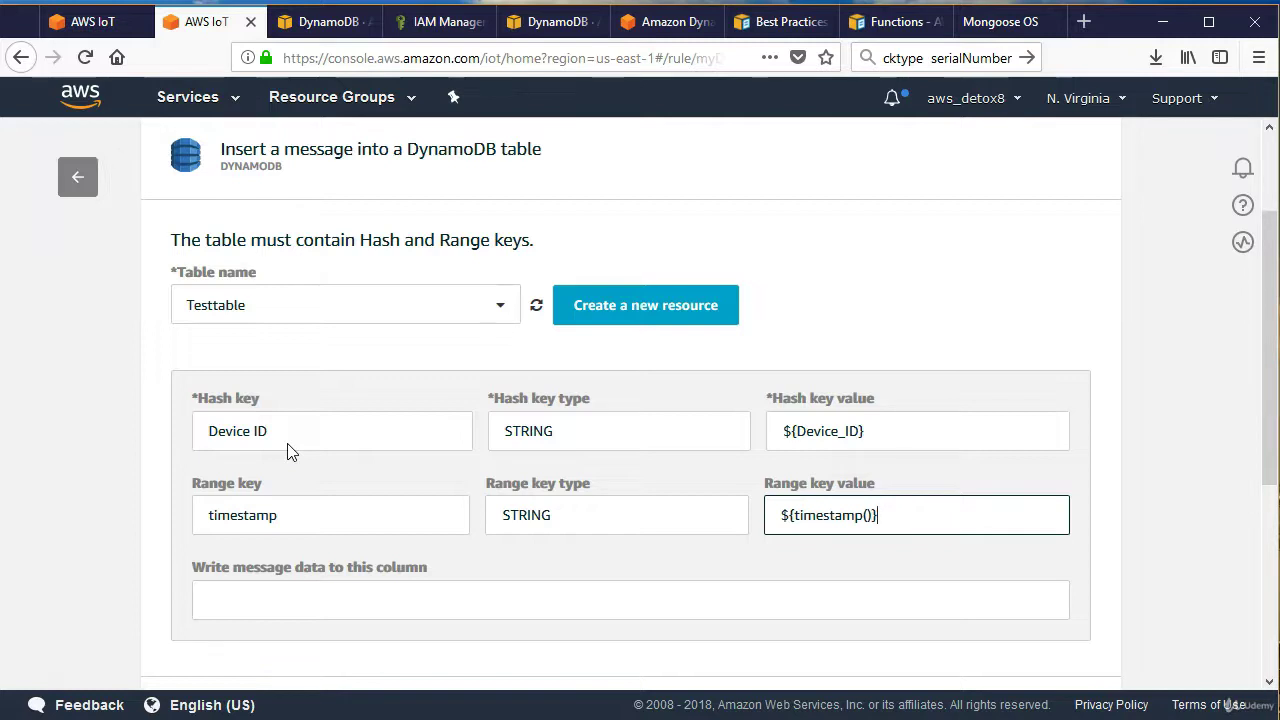
pyautogui.scroll(-3, 288, 452)
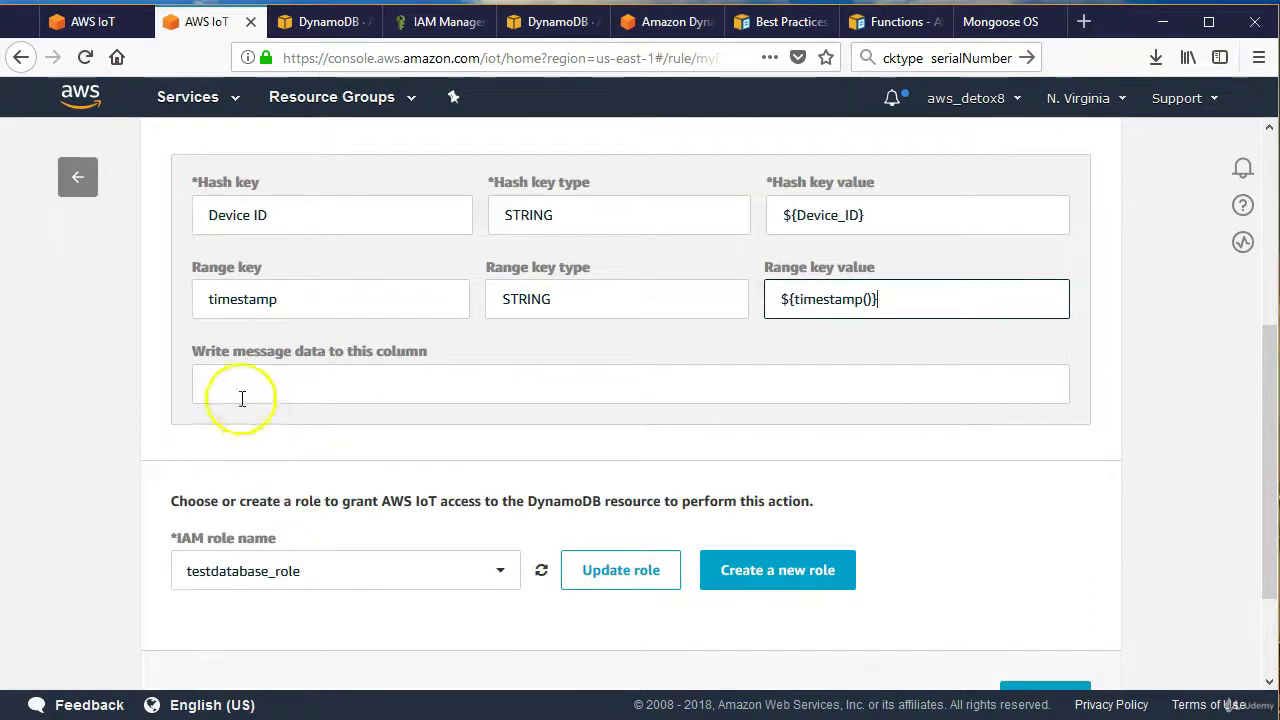
pyautogui.click(242, 383)
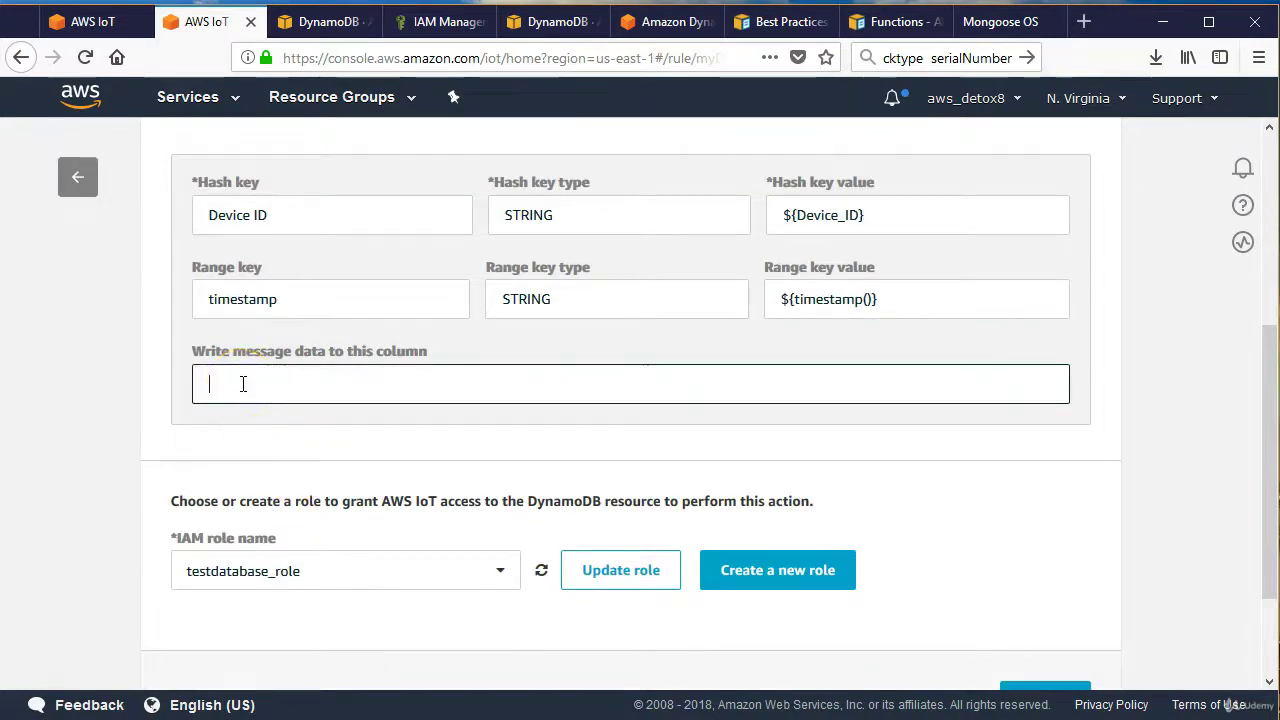
pyautogui.write('enviro data')
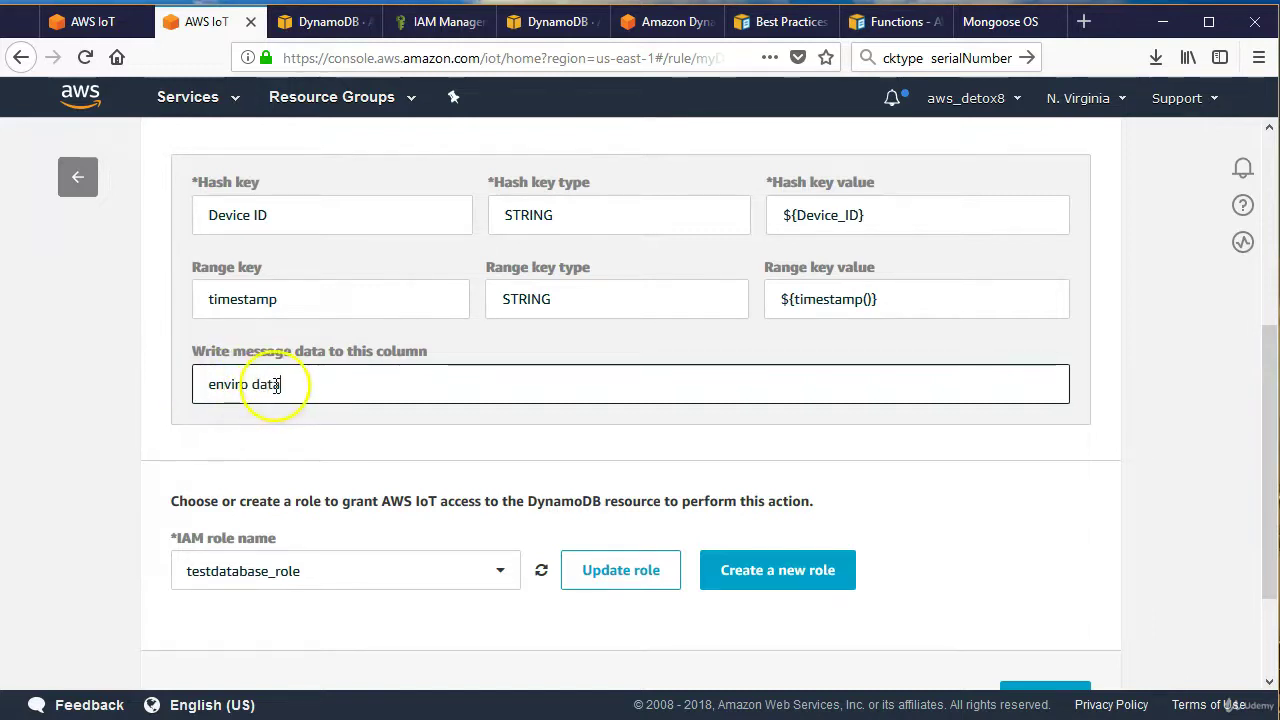
pyautogui.click(850, 297)
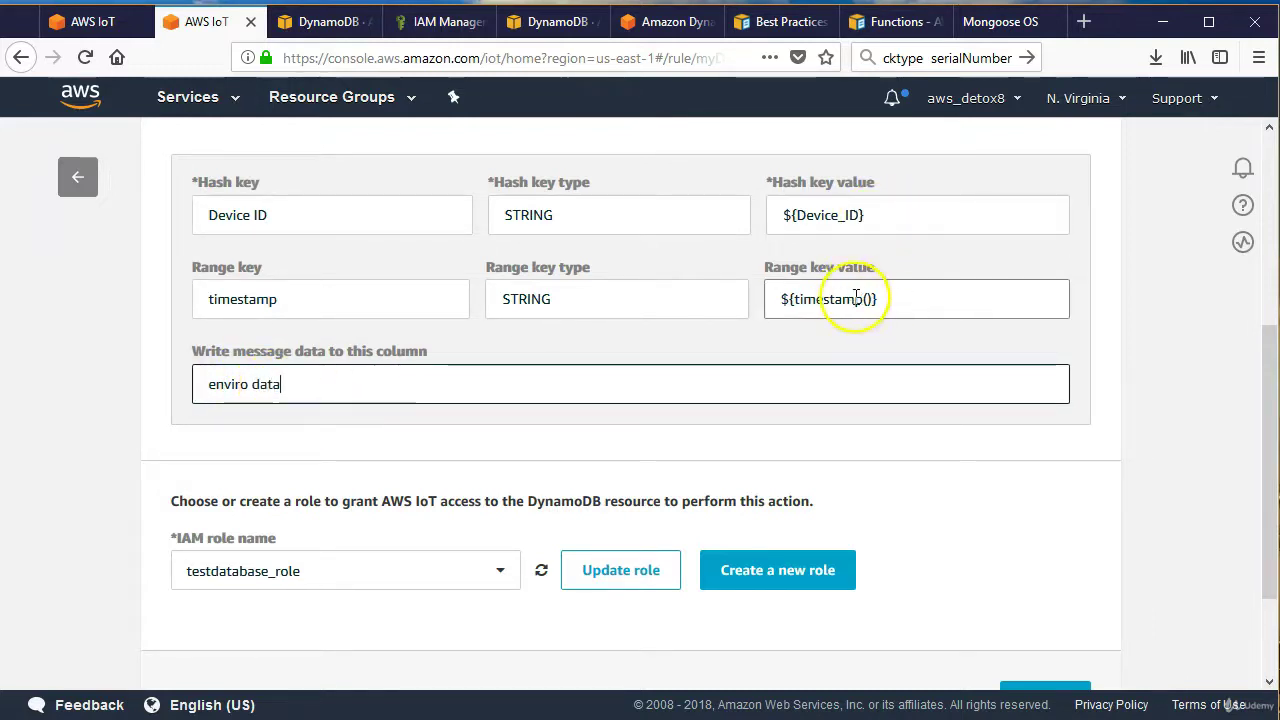
pyautogui.click(329, 394)
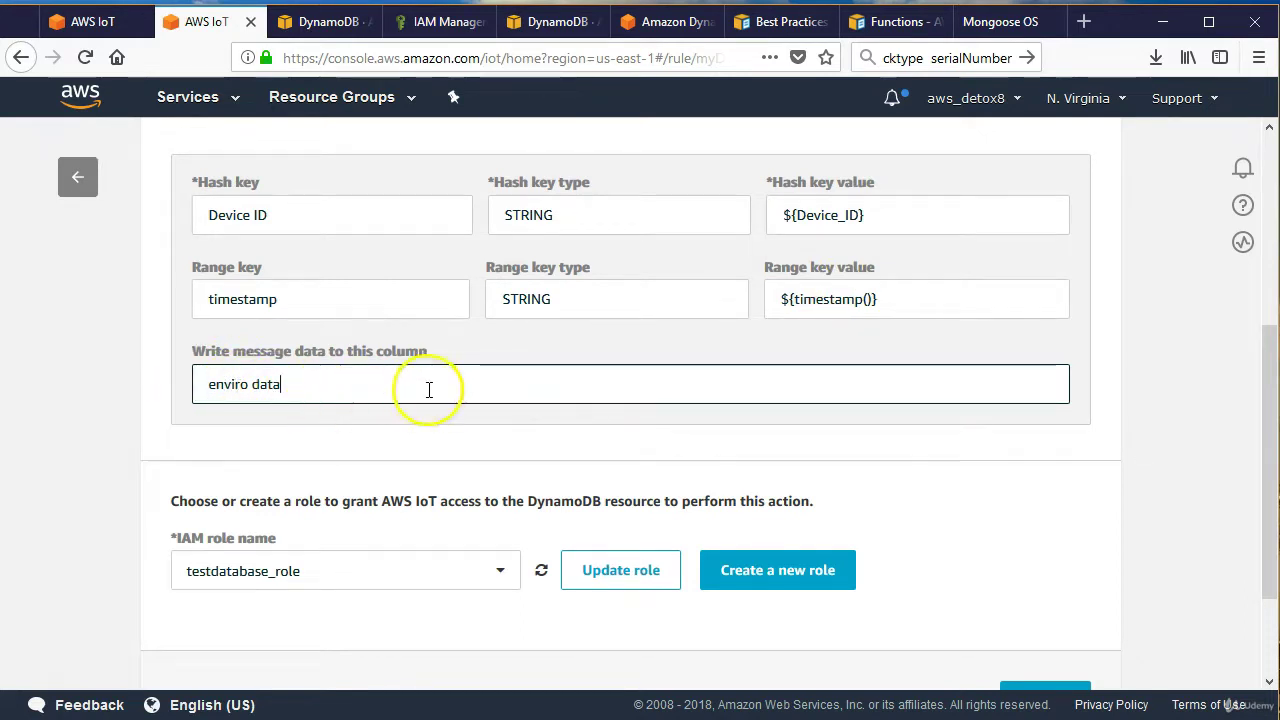
pyautogui.scroll(-2, 400, 420)
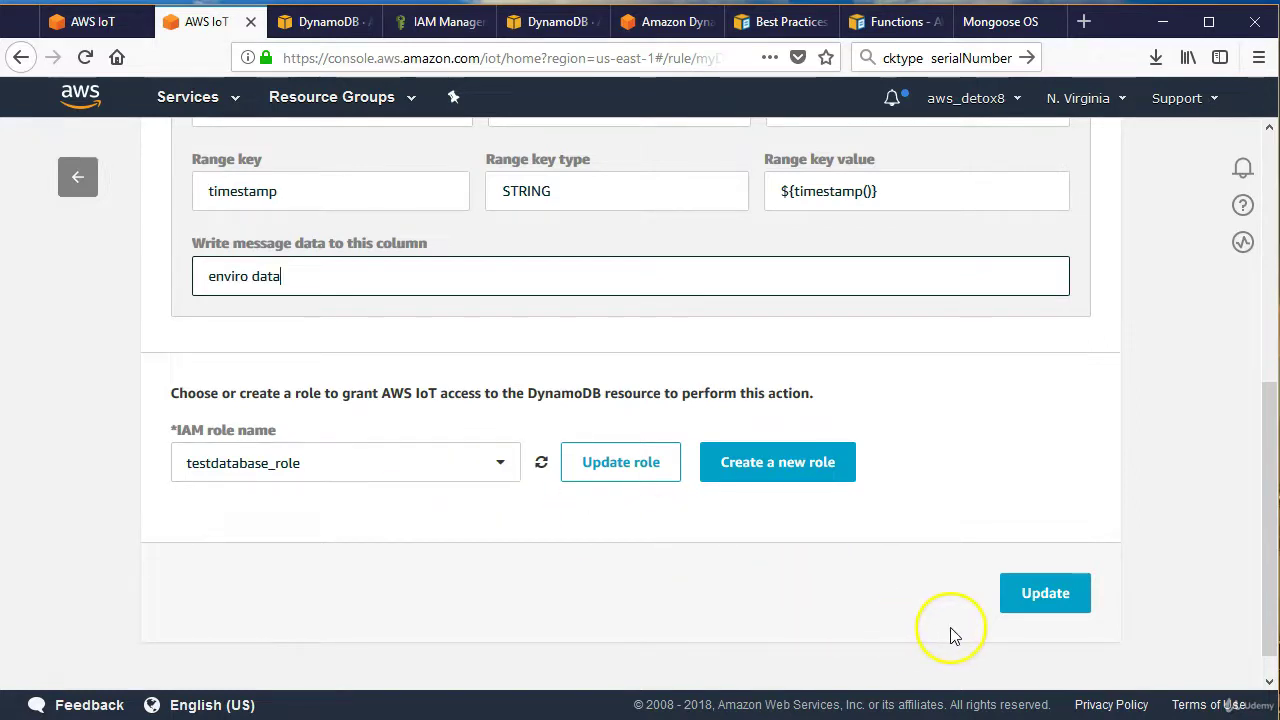
# - Save the DynamoDB action with testdatabase_role as its IAM role, add it to the rule, and create the rule
pyautogui.click(1008, 600)
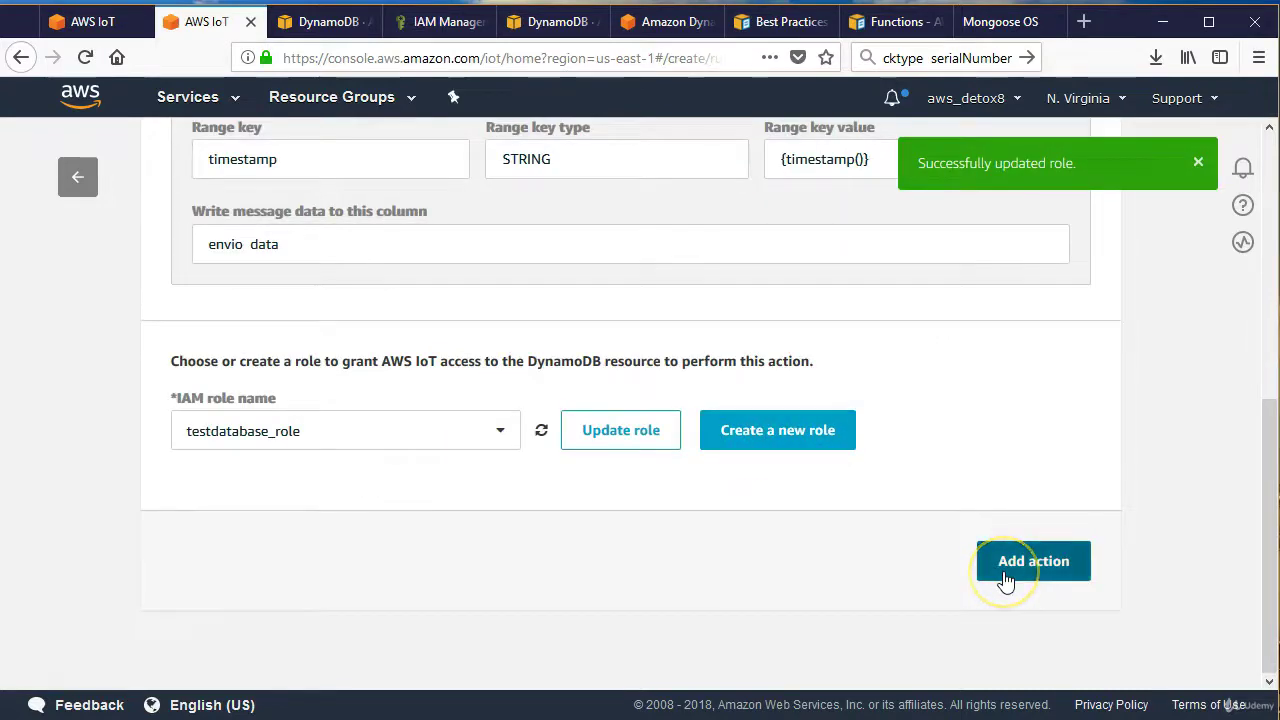
pyautogui.click(1005, 581)
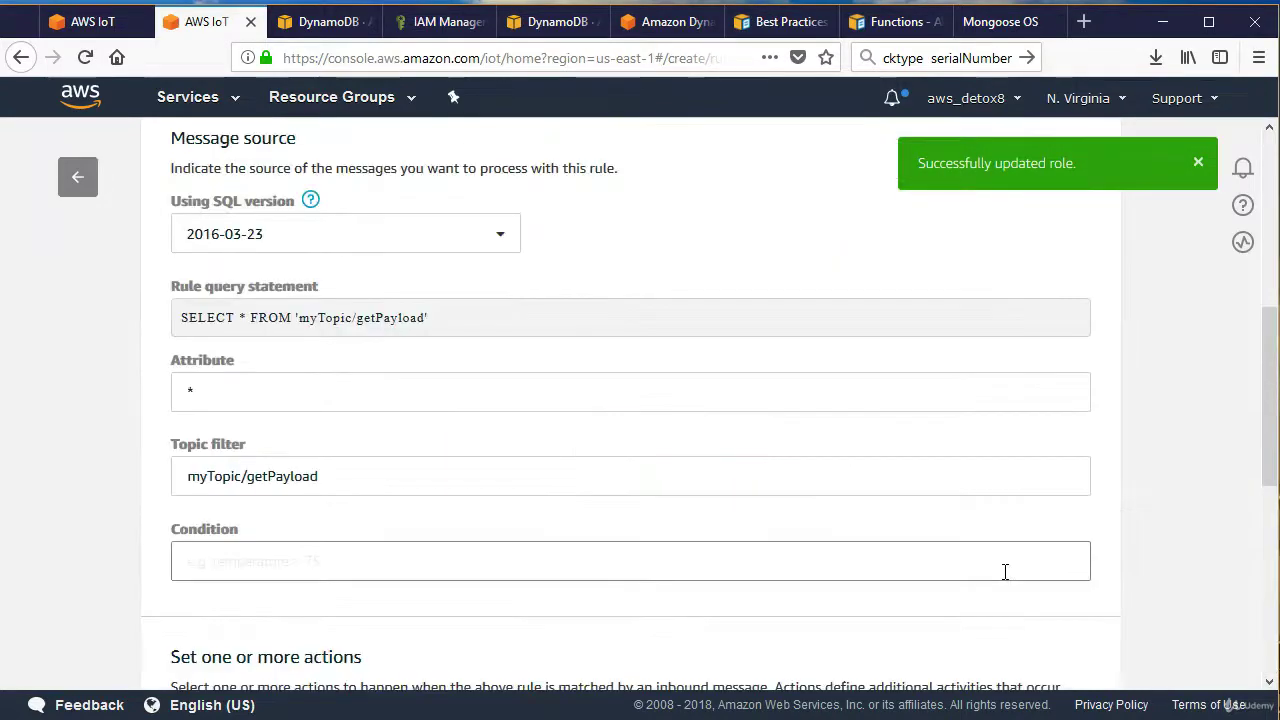
pyautogui.scroll(-3, 551, 465)
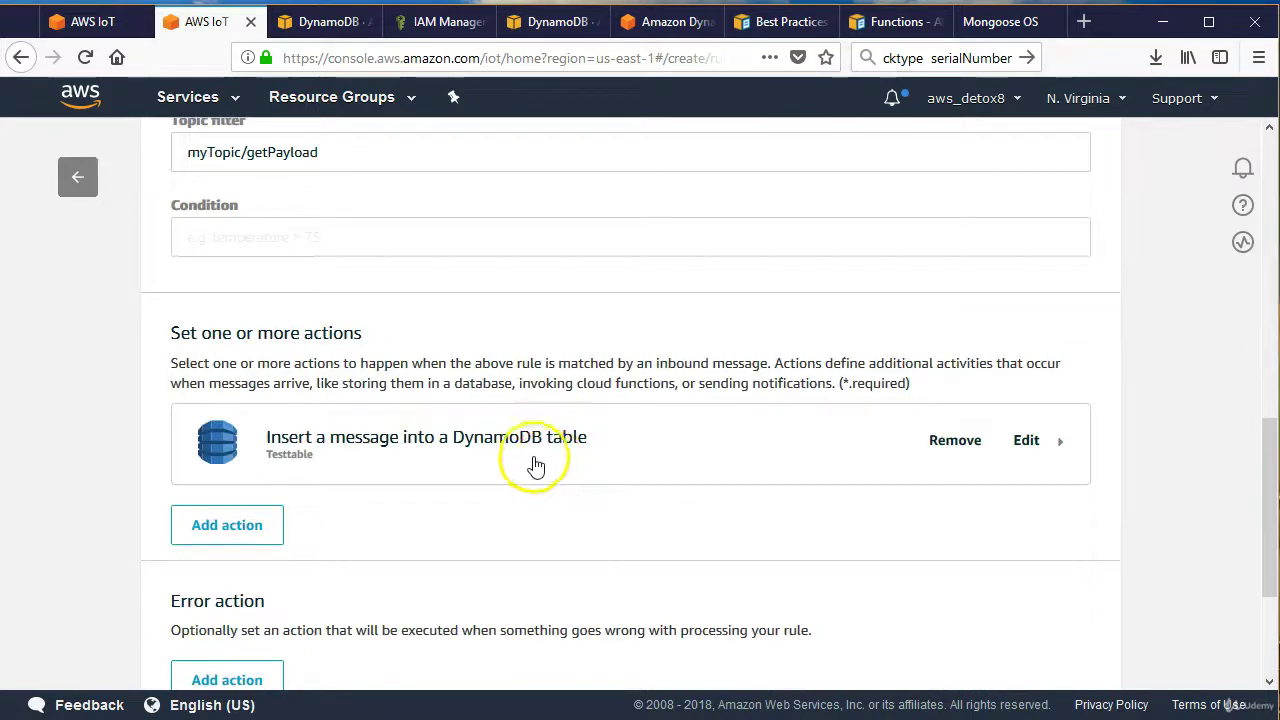
pyautogui.scroll(-2, 751, 511)
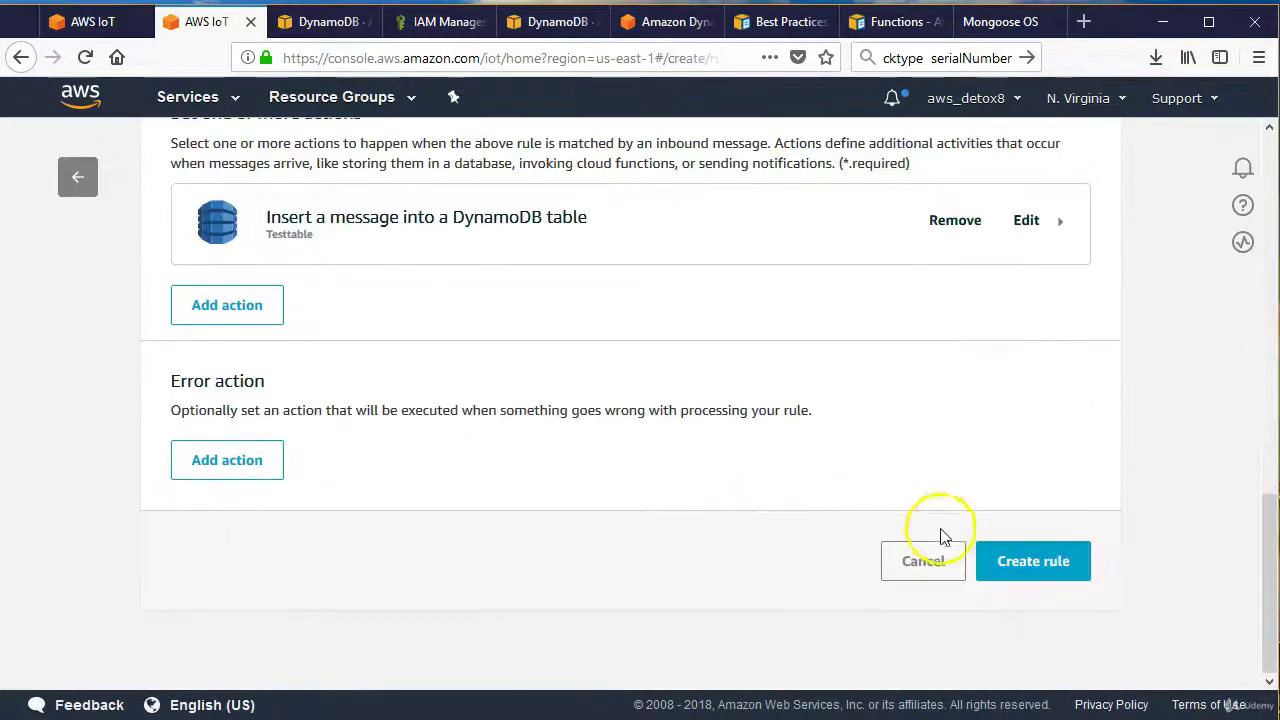
pyautogui.click(1005, 561)
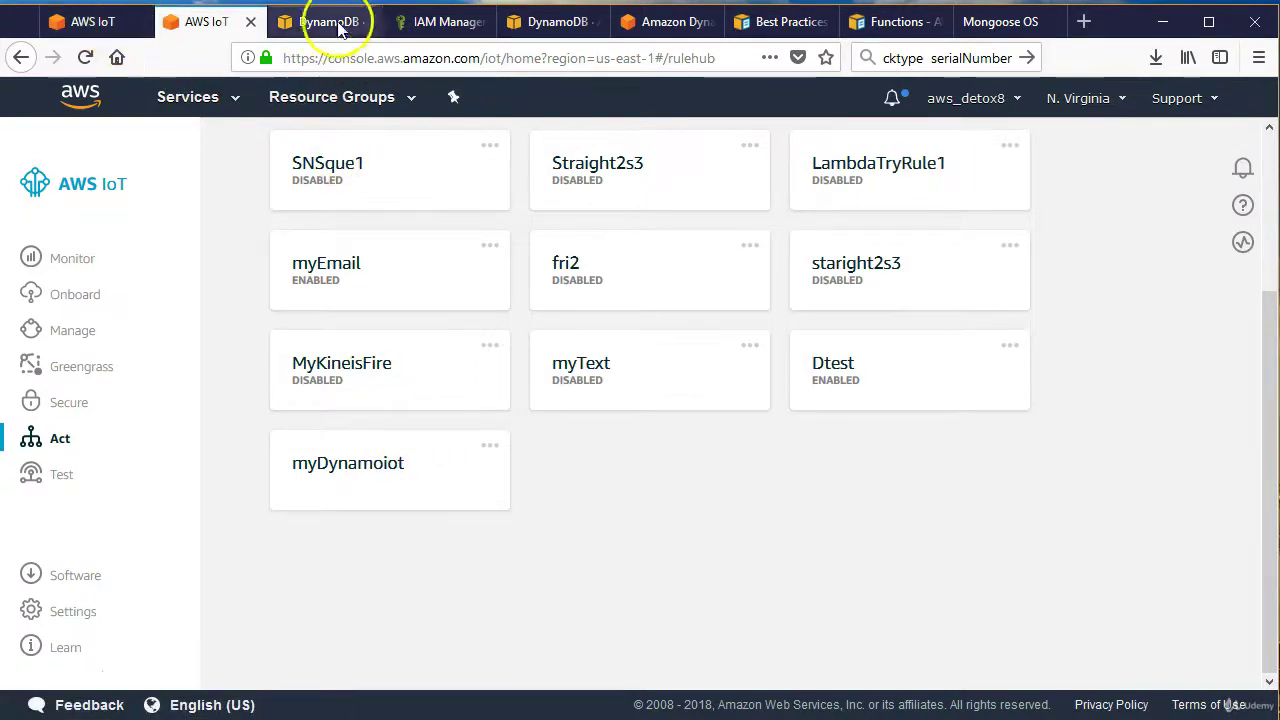
# - Switch to the IAM console and look through the list of roles for testdatabase_role
pyautogui.click(414, 22)
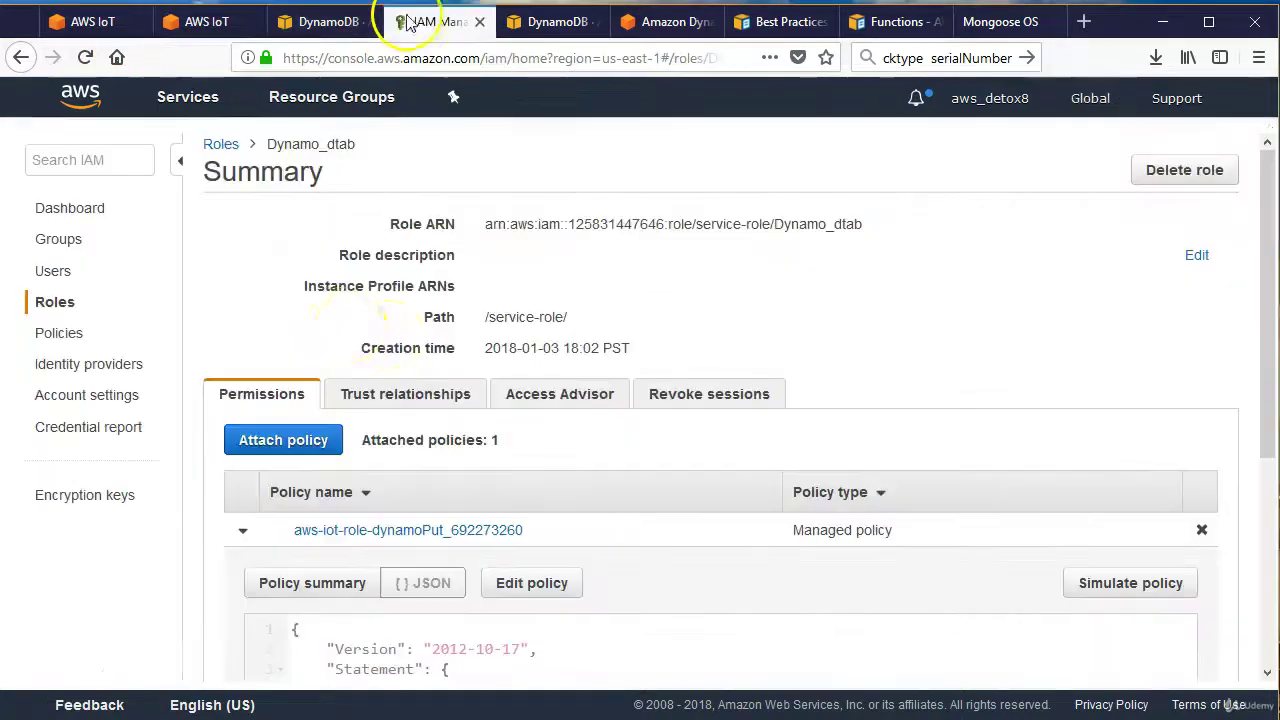
pyautogui.click(62, 312)
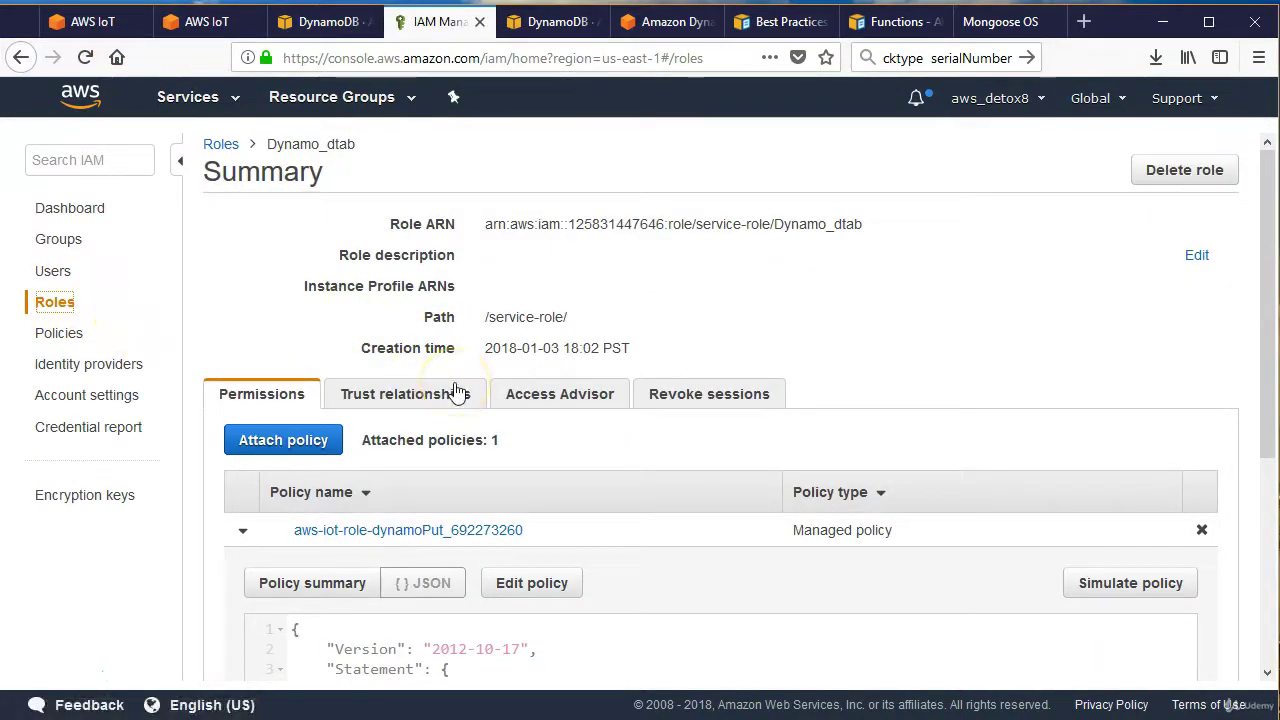
pyautogui.scroll(-5, 455, 390)
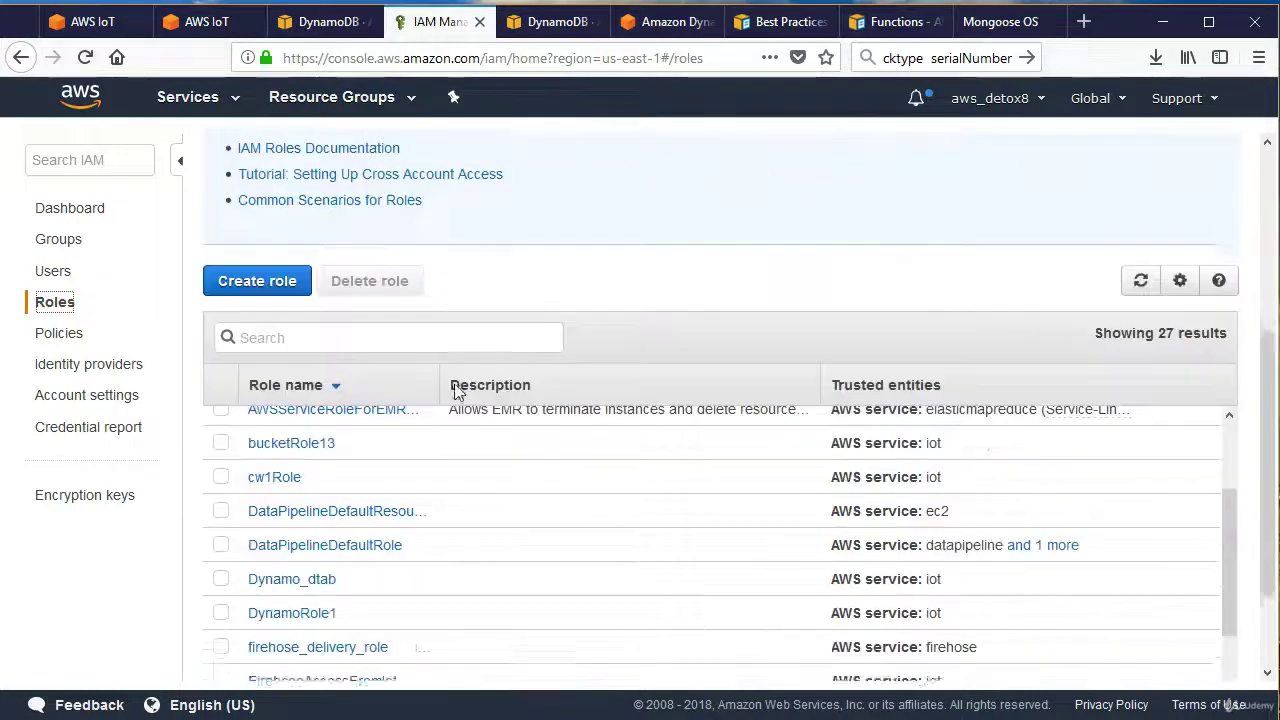
pyautogui.scroll(-1, 455, 390)
pyautogui.scroll(-2, 456, 392)
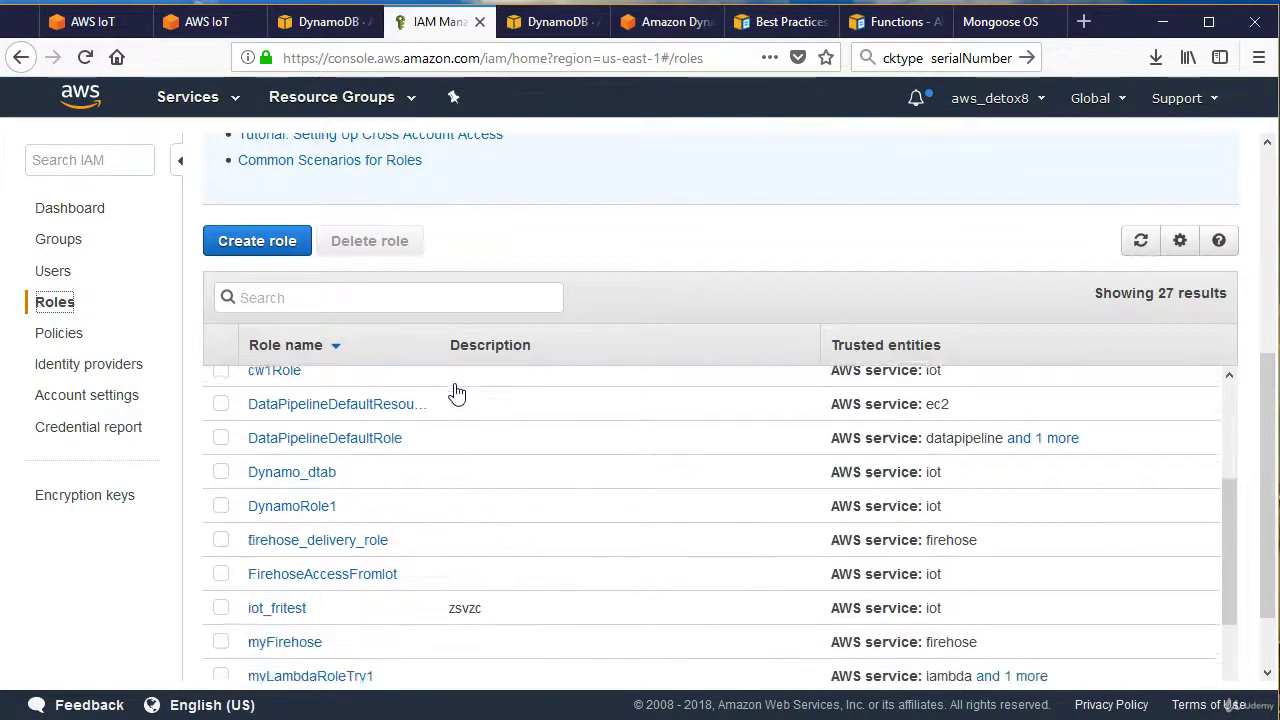
pyautogui.scroll(-6, 456, 392)
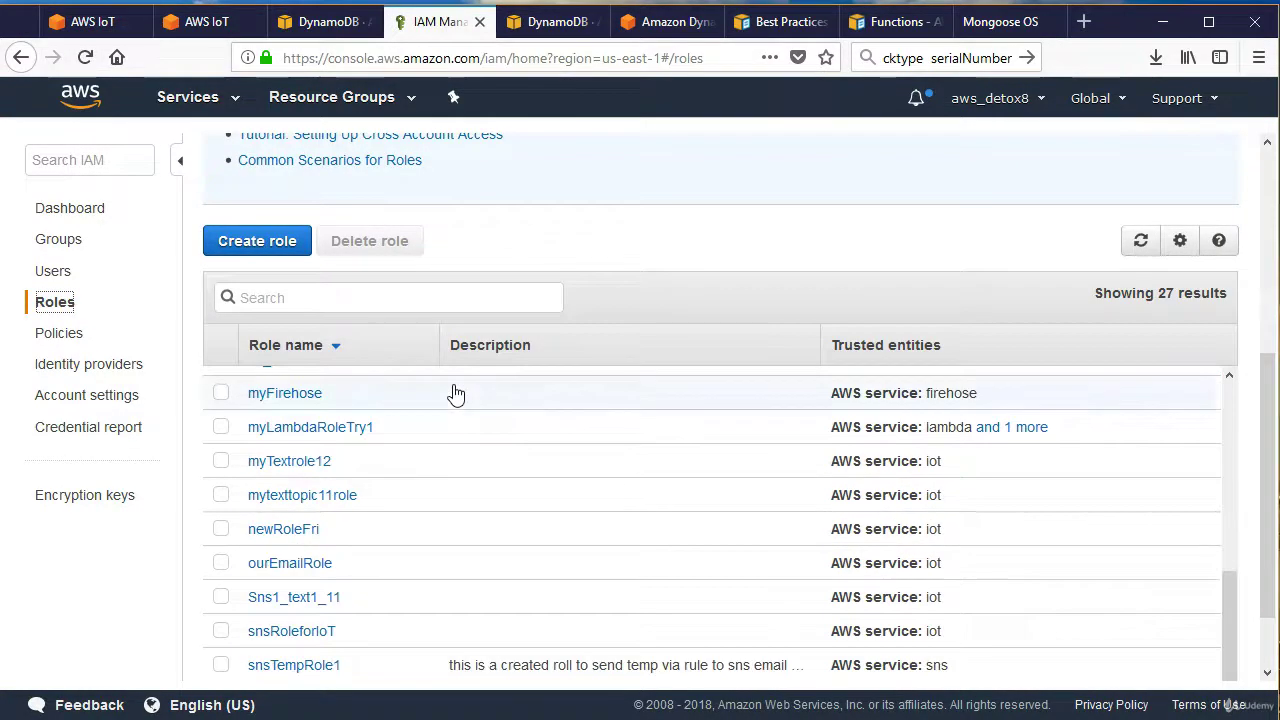
pyautogui.scroll(-1, 450, 440)
pyautogui.scroll(-1, 447, 487)
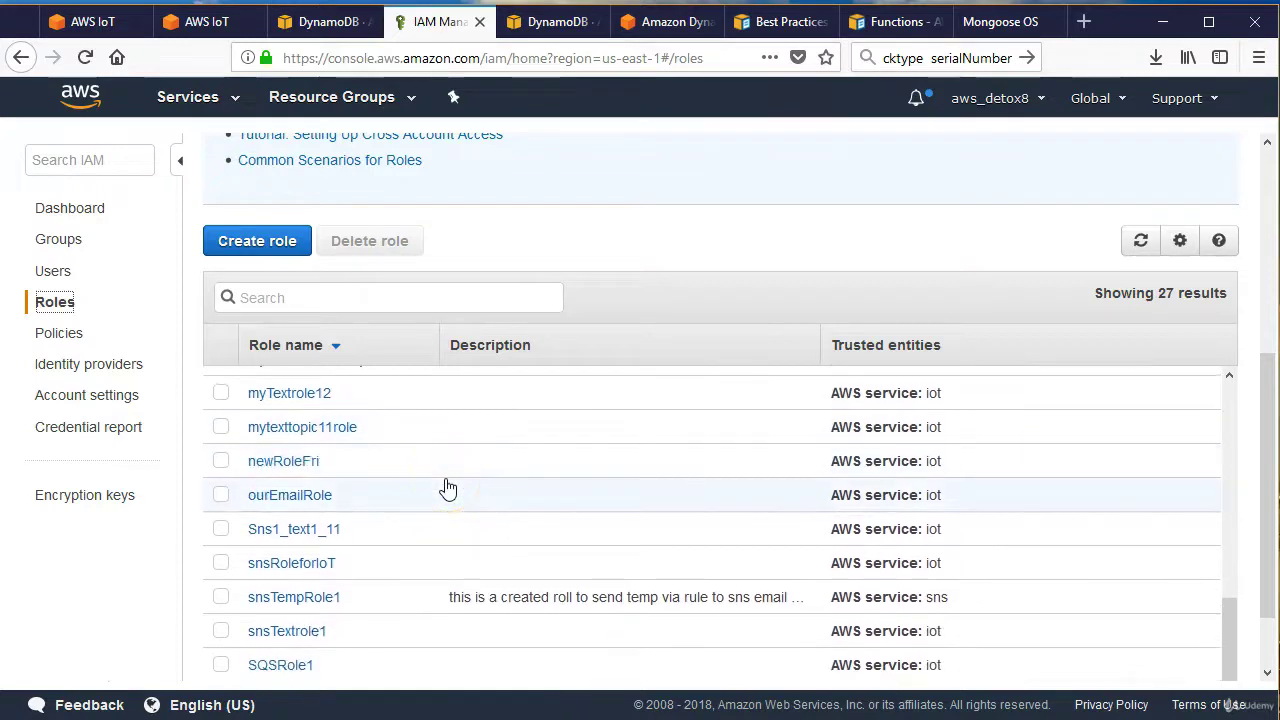
pyautogui.scroll(-2, 447, 488)
pyautogui.scroll(9, 447, 488)
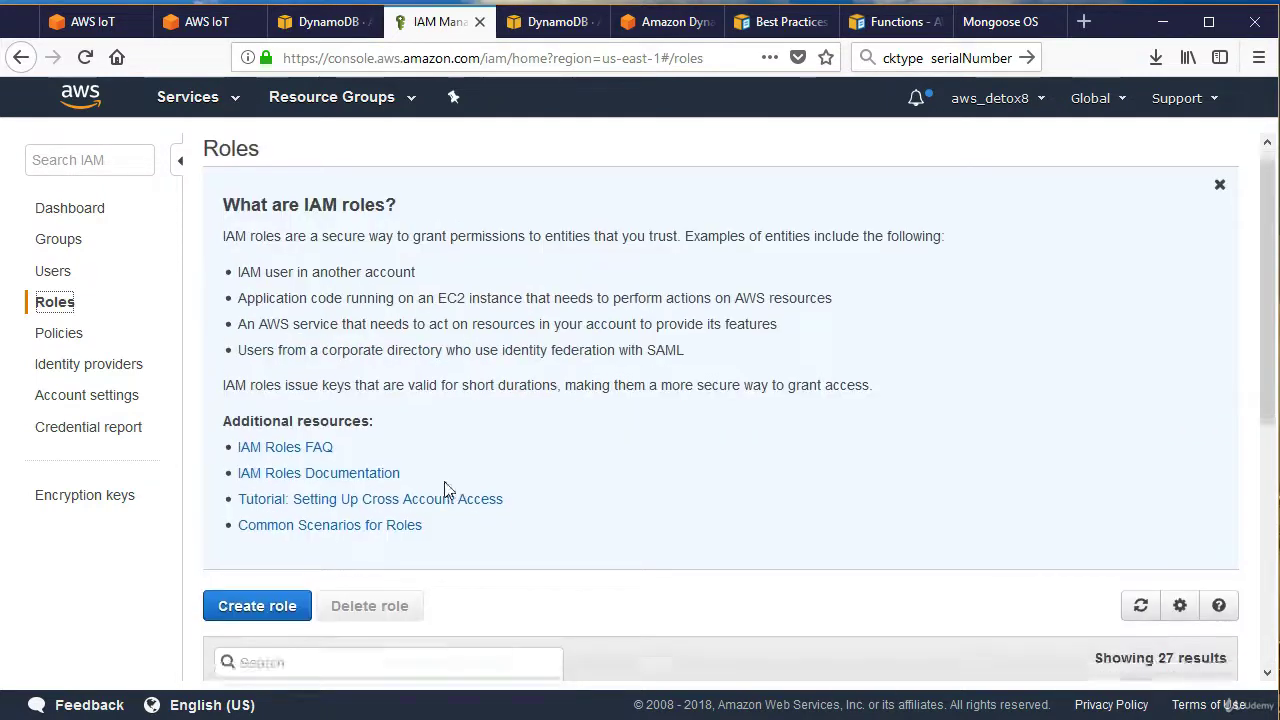
pyautogui.scroll(-8, 447, 489)
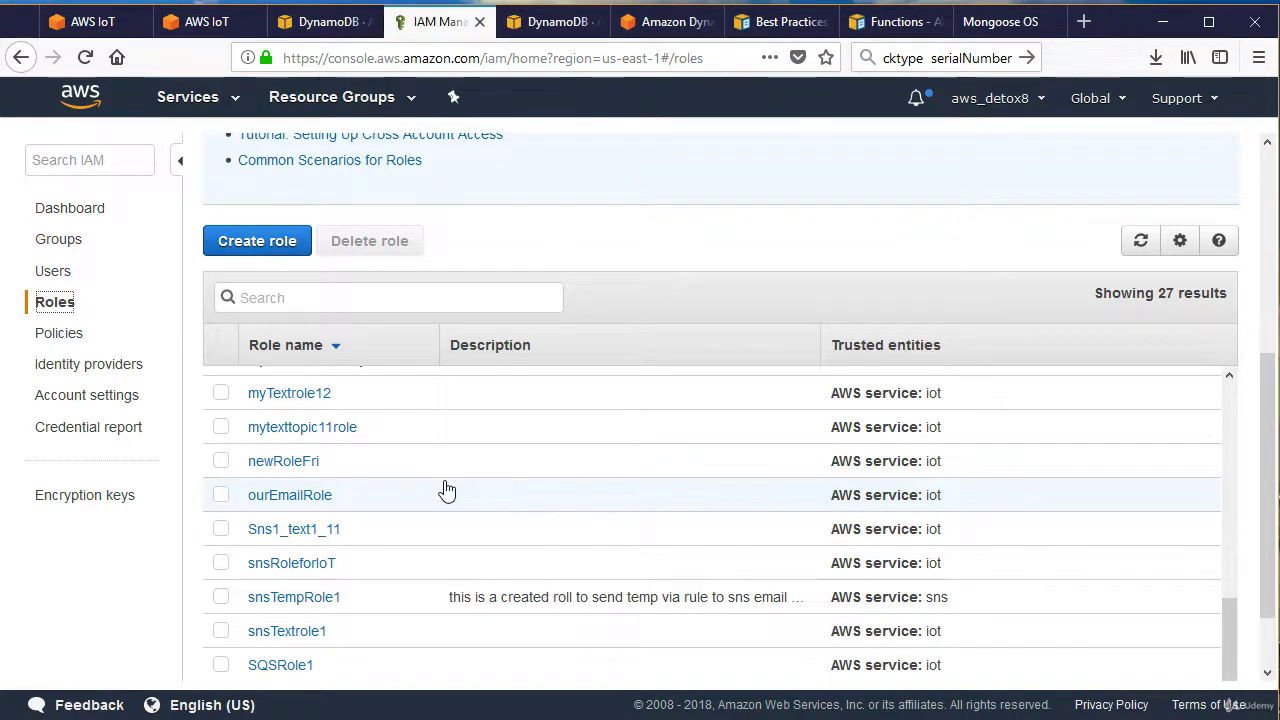
# - Refresh the IAM roles list and open the summary of testdatabase_role
pyautogui.click(1143, 158)
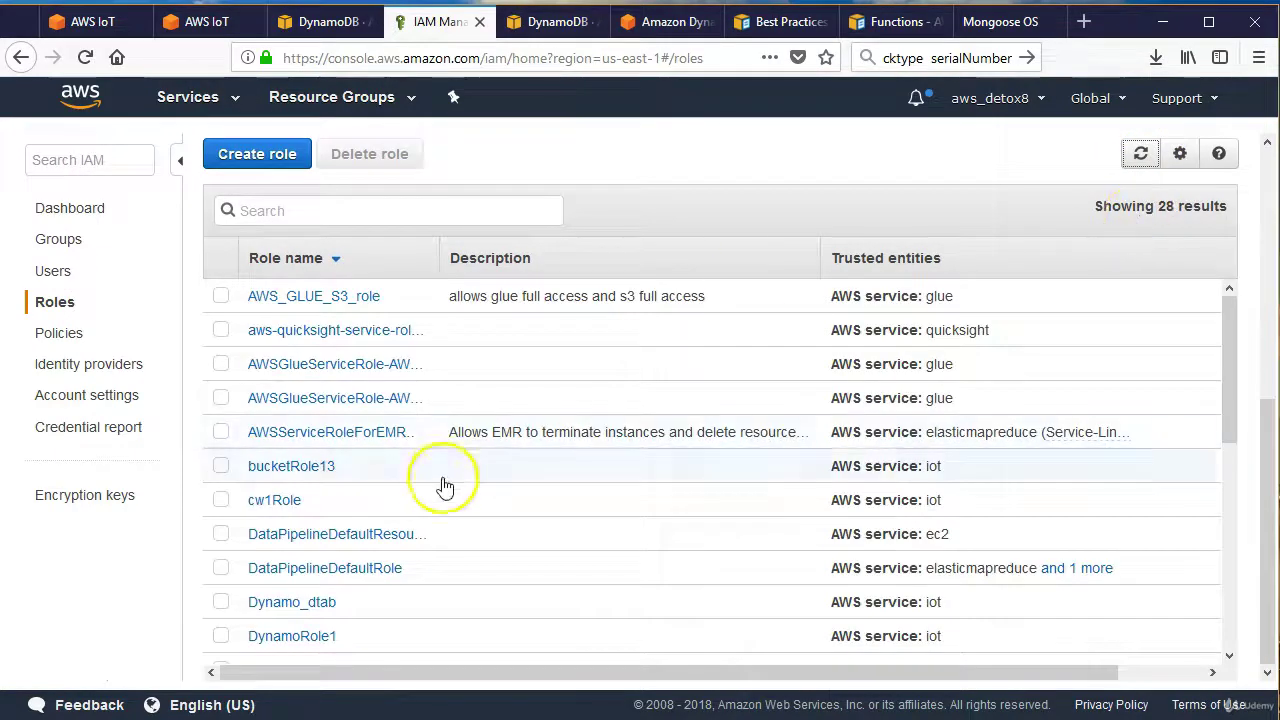
pyautogui.scroll(-8, 450, 475)
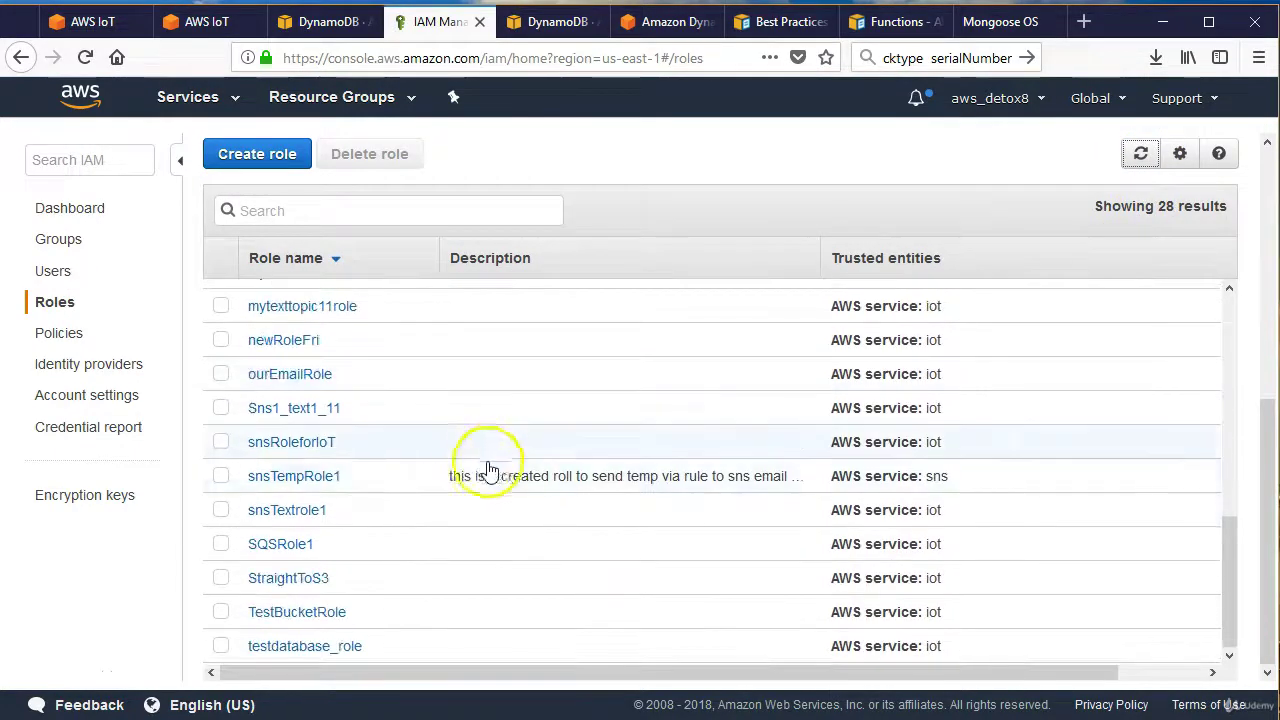
pyautogui.click(257, 650)
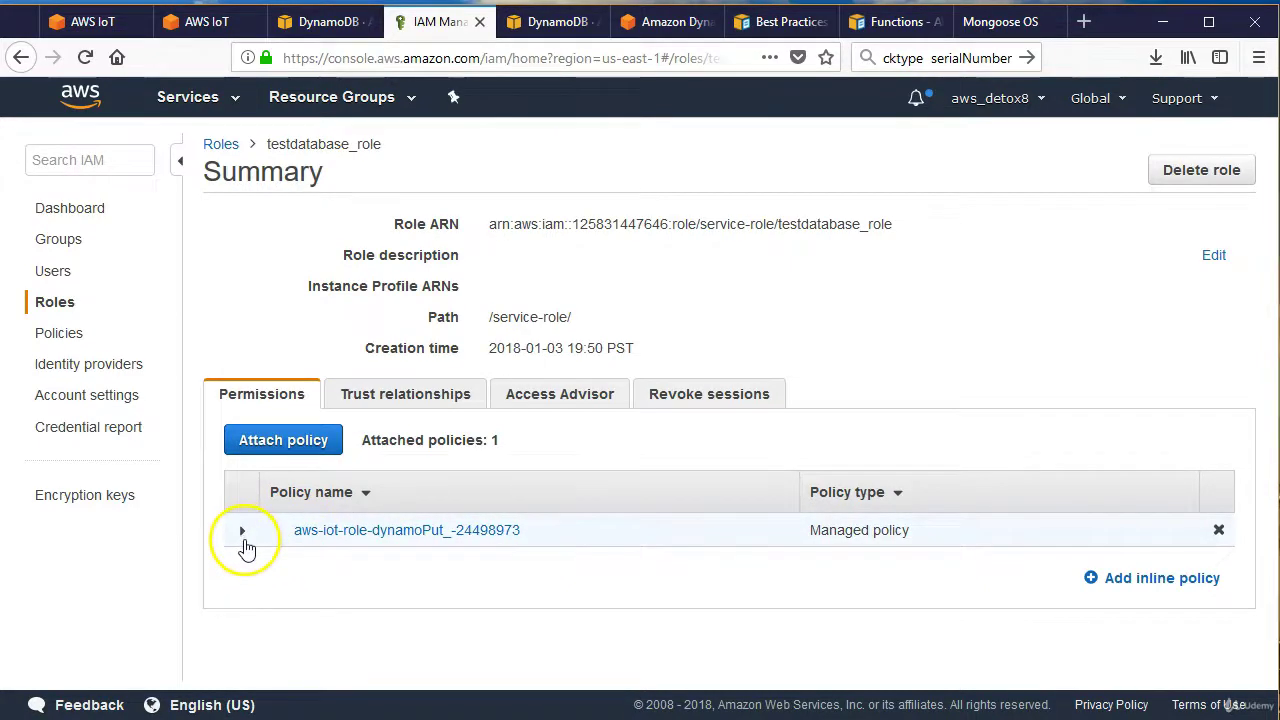
# - Expand the policy attached to testdatabase_role and check that its dynamodb:PutItem resource points to Testtable
pyautogui.click(243, 532)
pyautogui.scroll(-3, 600, 480)
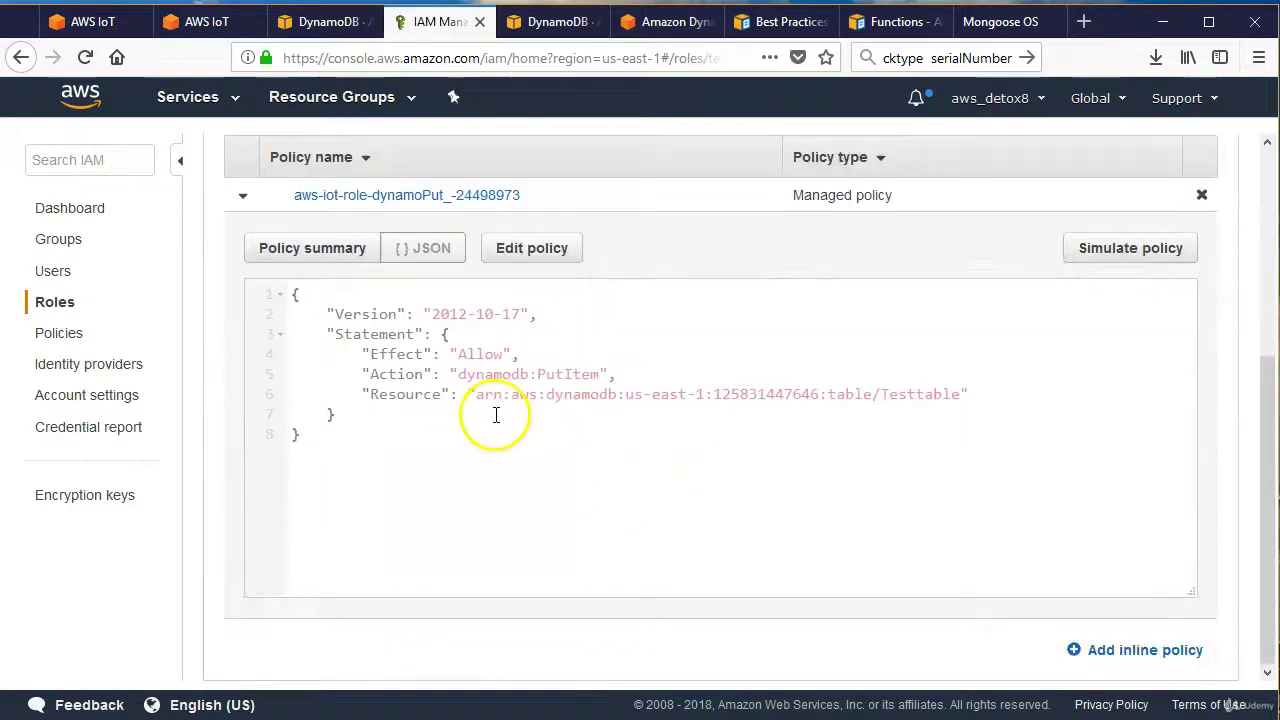
pyautogui.moveTo(965, 392); pyautogui.dragTo(893, 396)
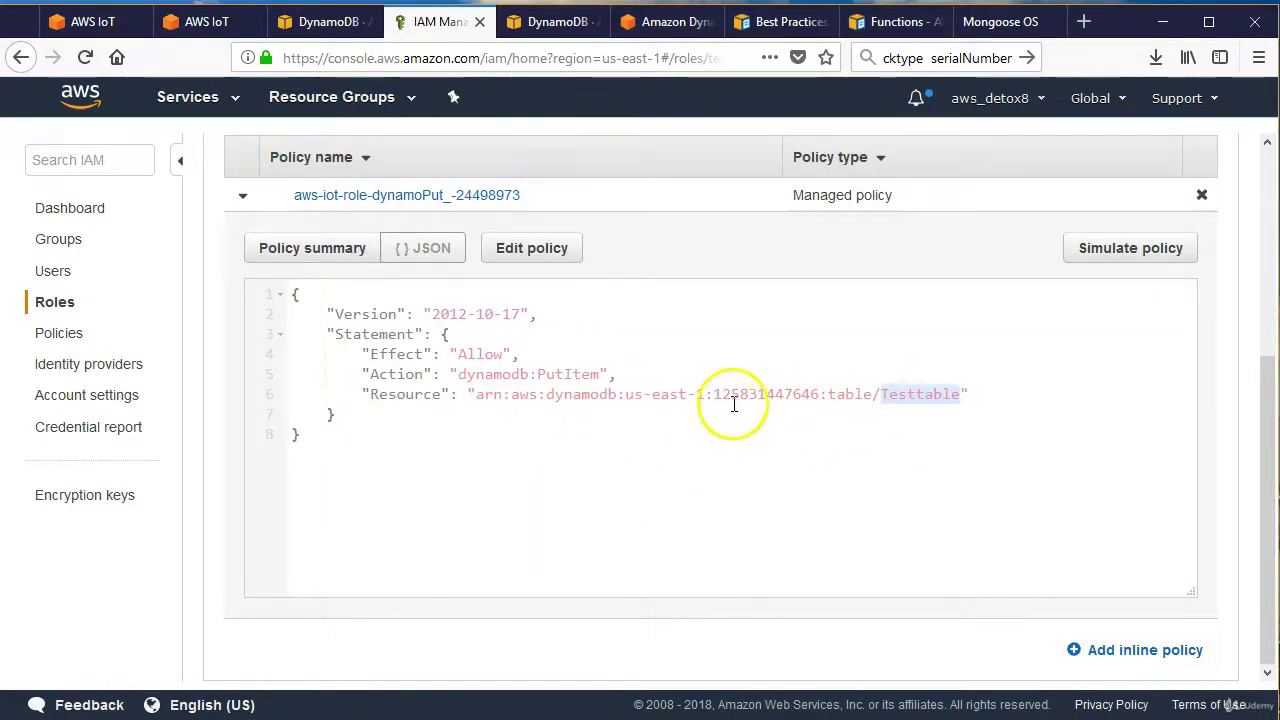
pyautogui.click(850, 398)
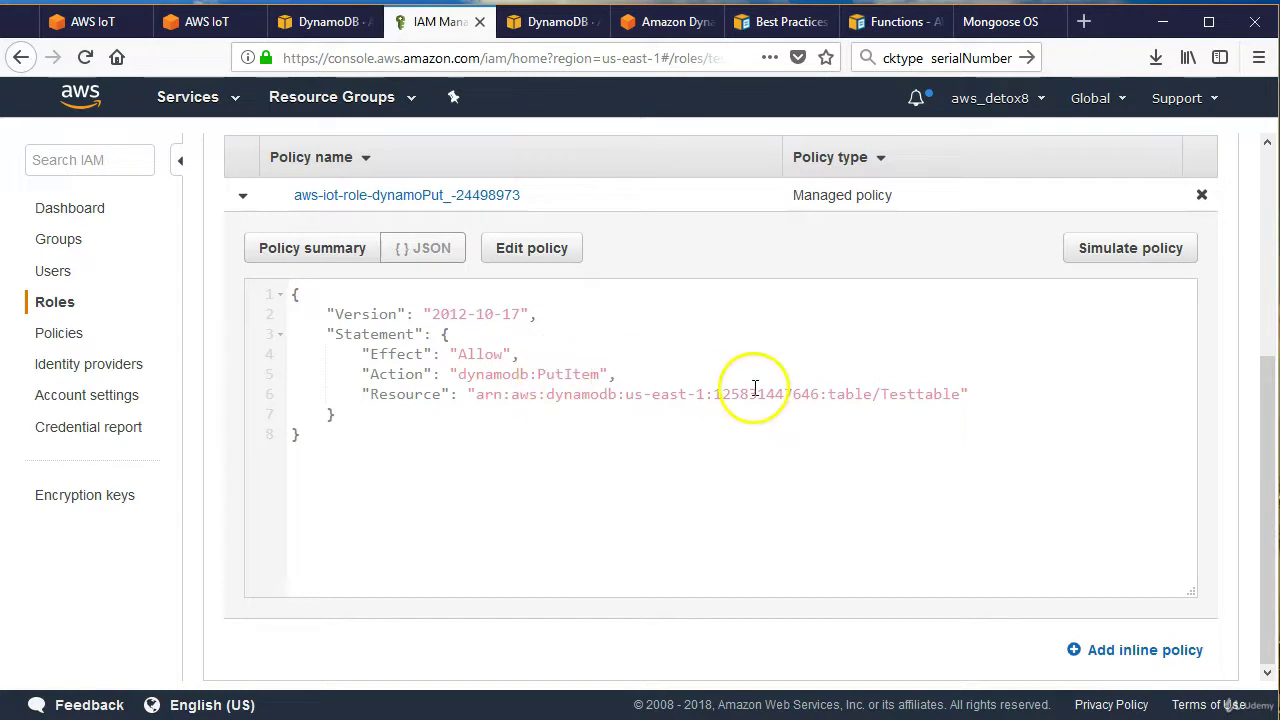
pyautogui.moveTo(880, 395); pyautogui.dragTo(958, 392)
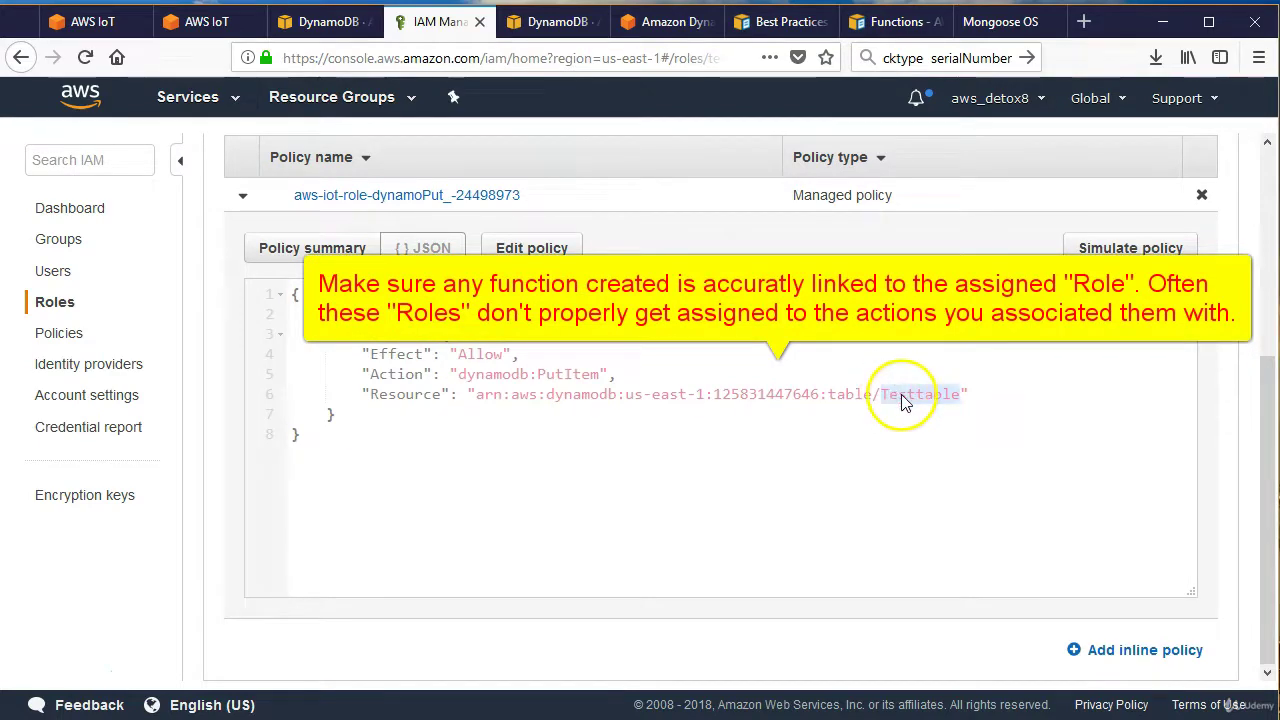
pyautogui.scroll(1, 538, 412)
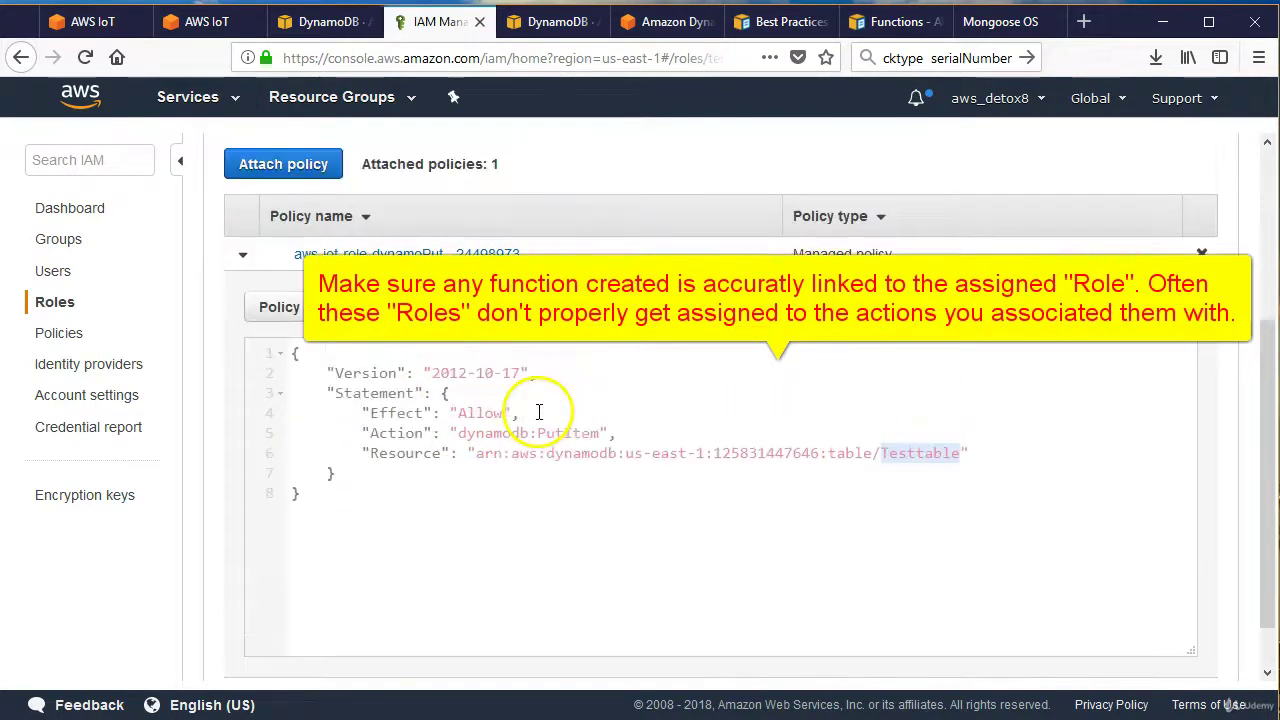
pyautogui.scroll(2, 538, 412)
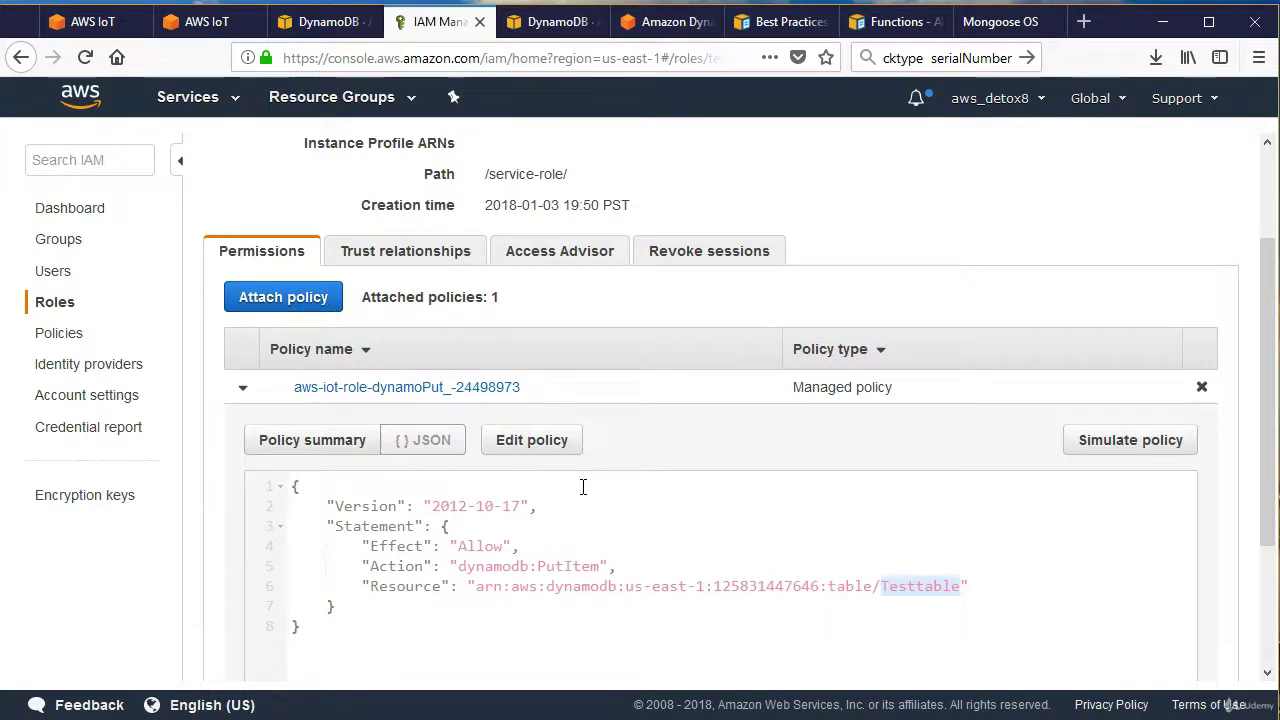
# - Start attaching a policy to testdatabase_role, search for iot, and look through the matching policies
pyautogui.click(292, 312)
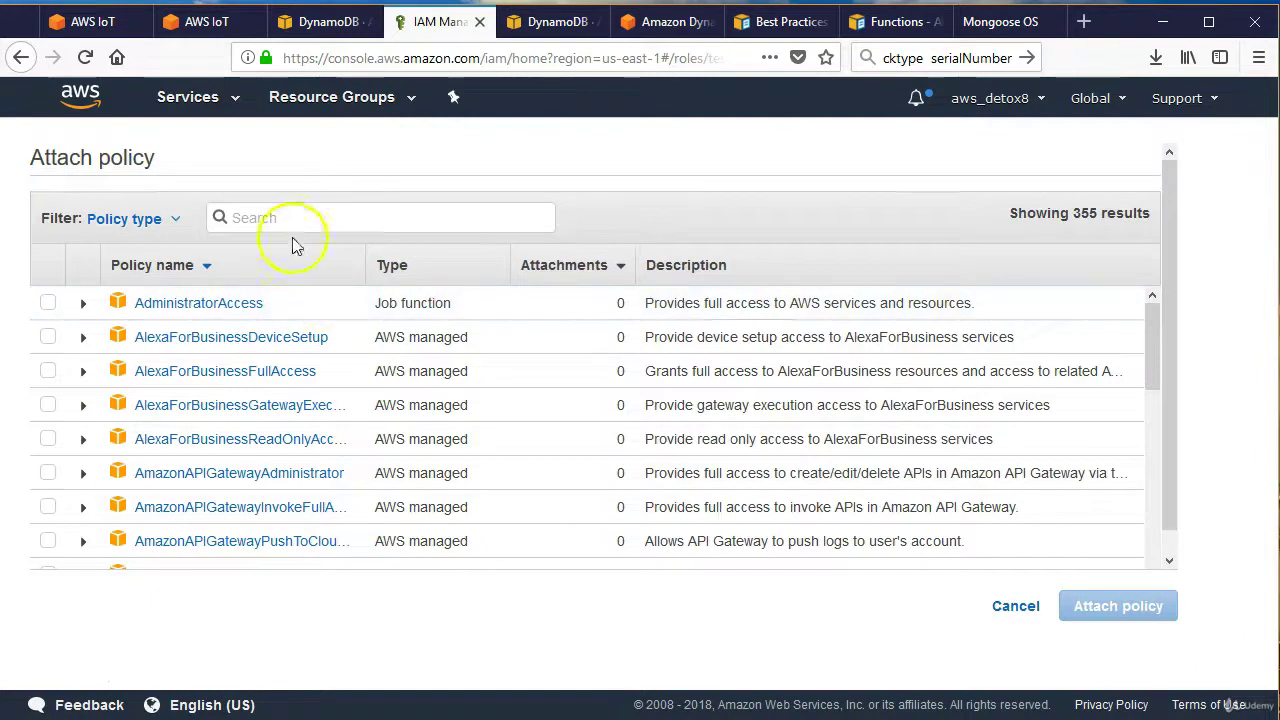
pyautogui.click(288, 216)
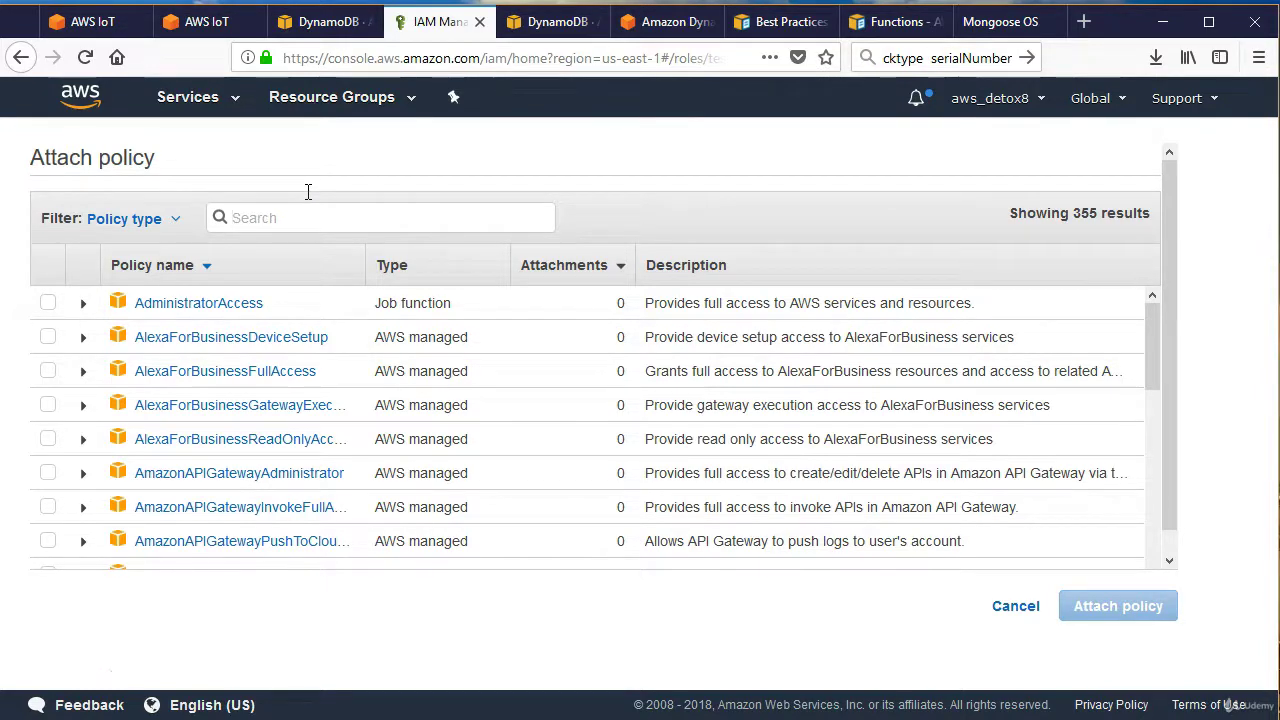
pyautogui.write('t')
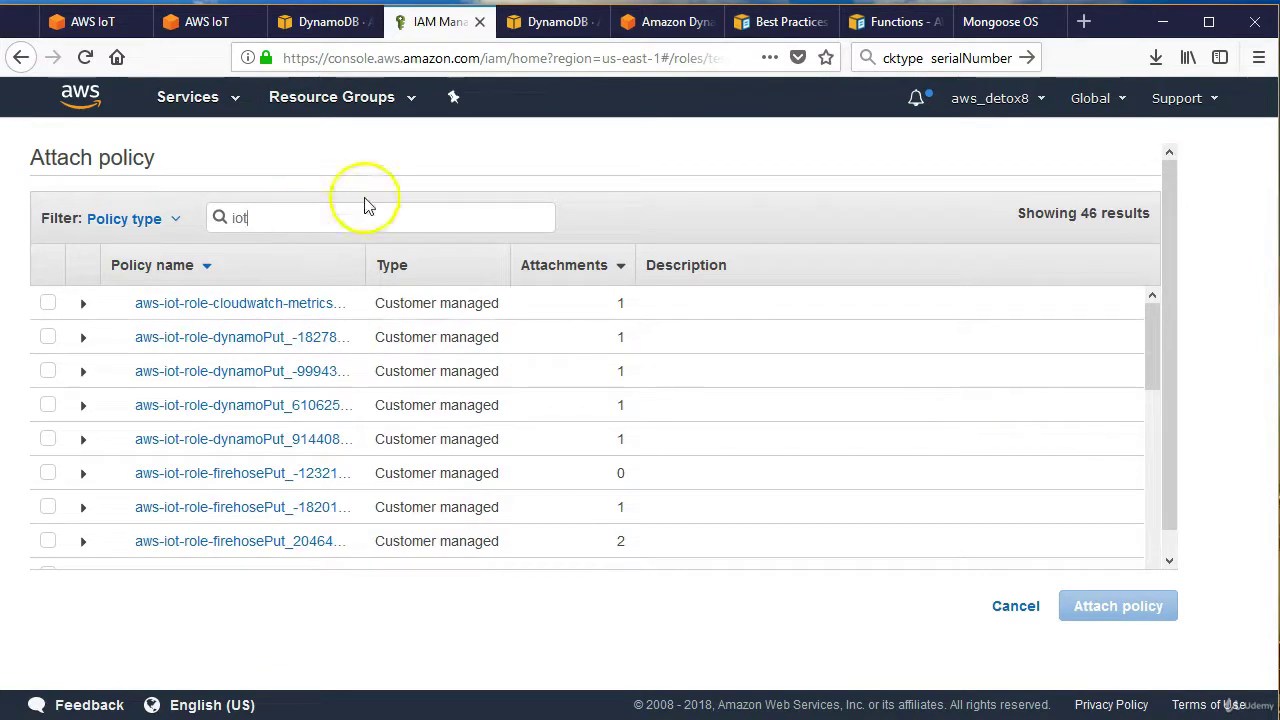
pyautogui.scroll(-10, 314, 440)
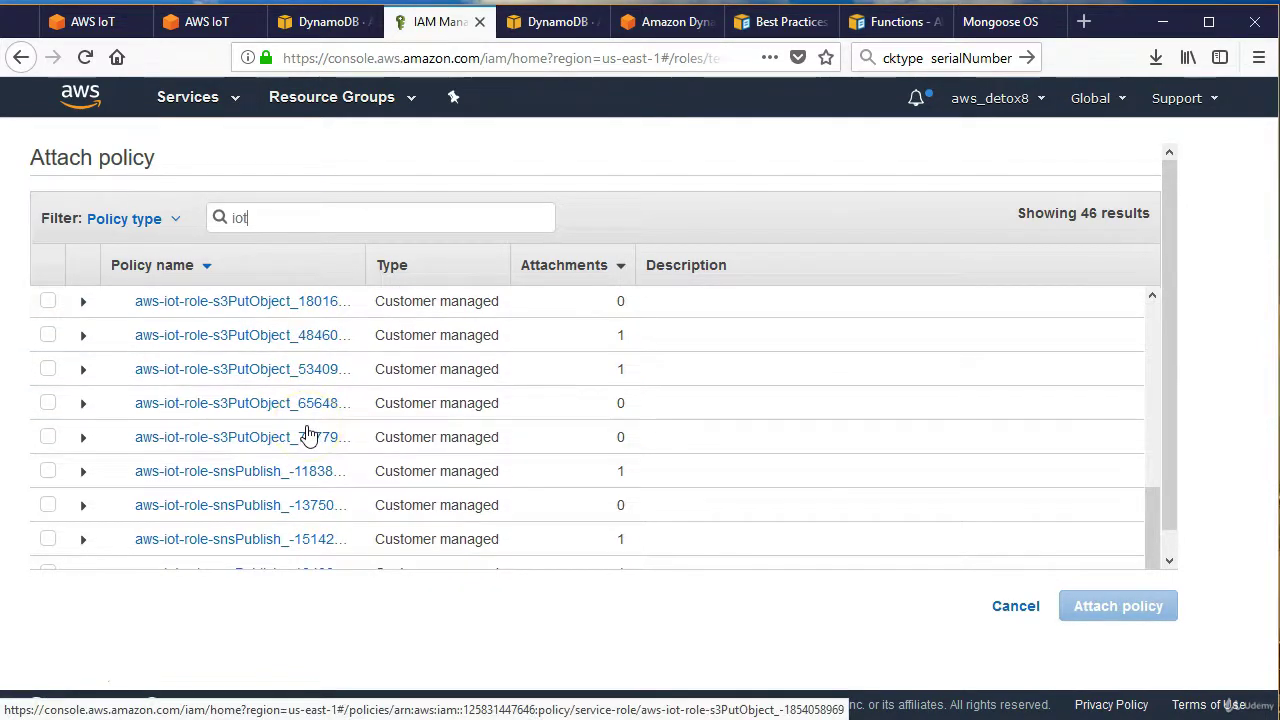
pyautogui.scroll(-5, 309, 436)
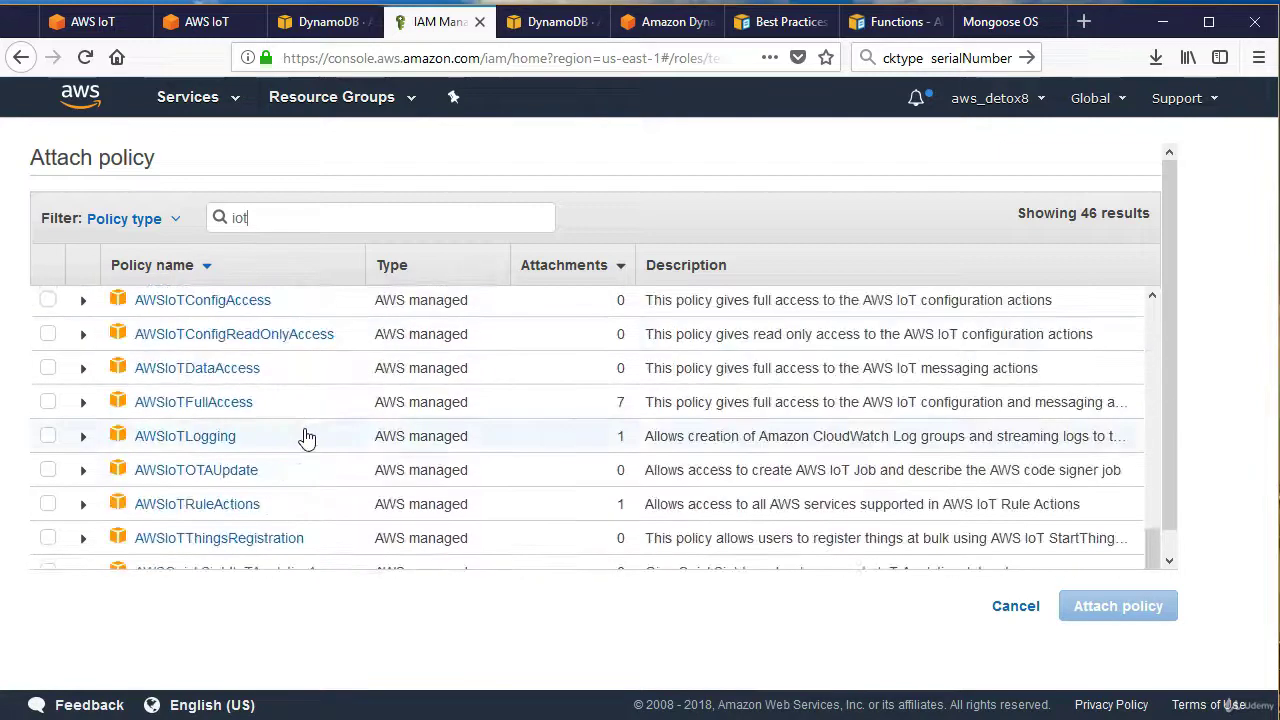
pyautogui.scroll(2, 237, 410)
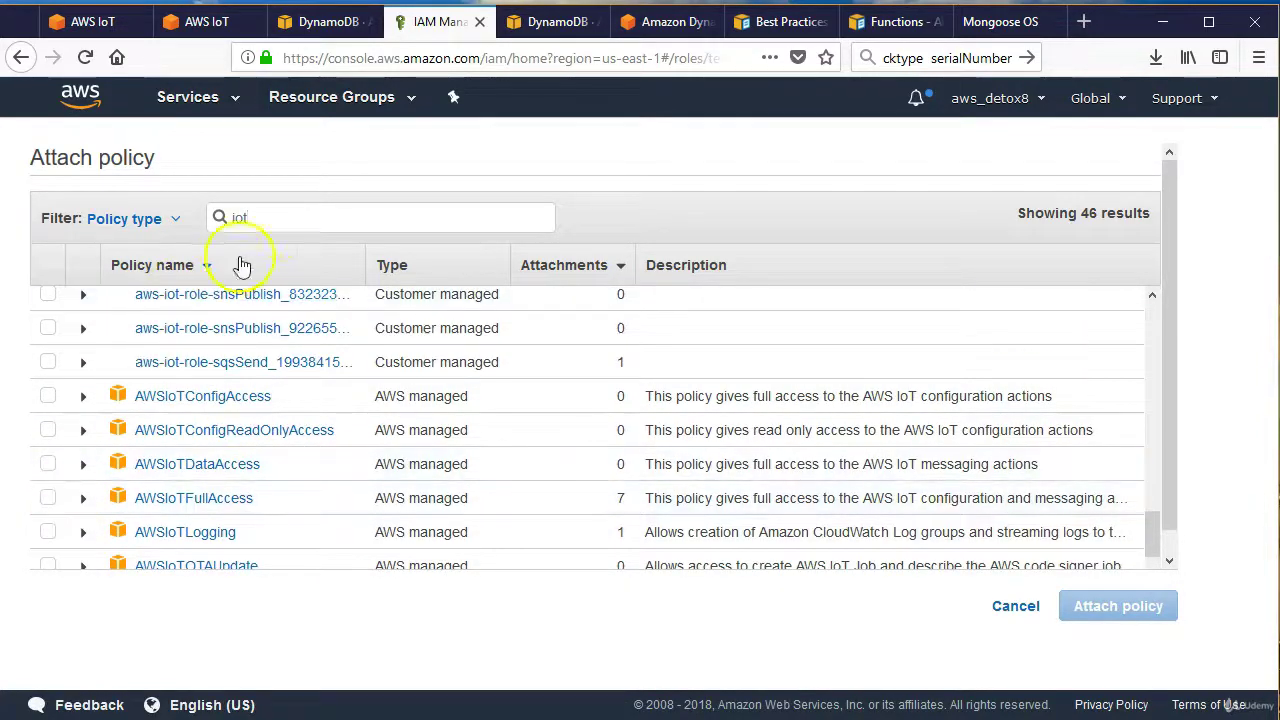
# - Search the attachable policies for s3 instead and look through the matching entries
pyautogui.moveTo(252, 218); pyautogui.dragTo(217, 217)
pyautogui.write('s')
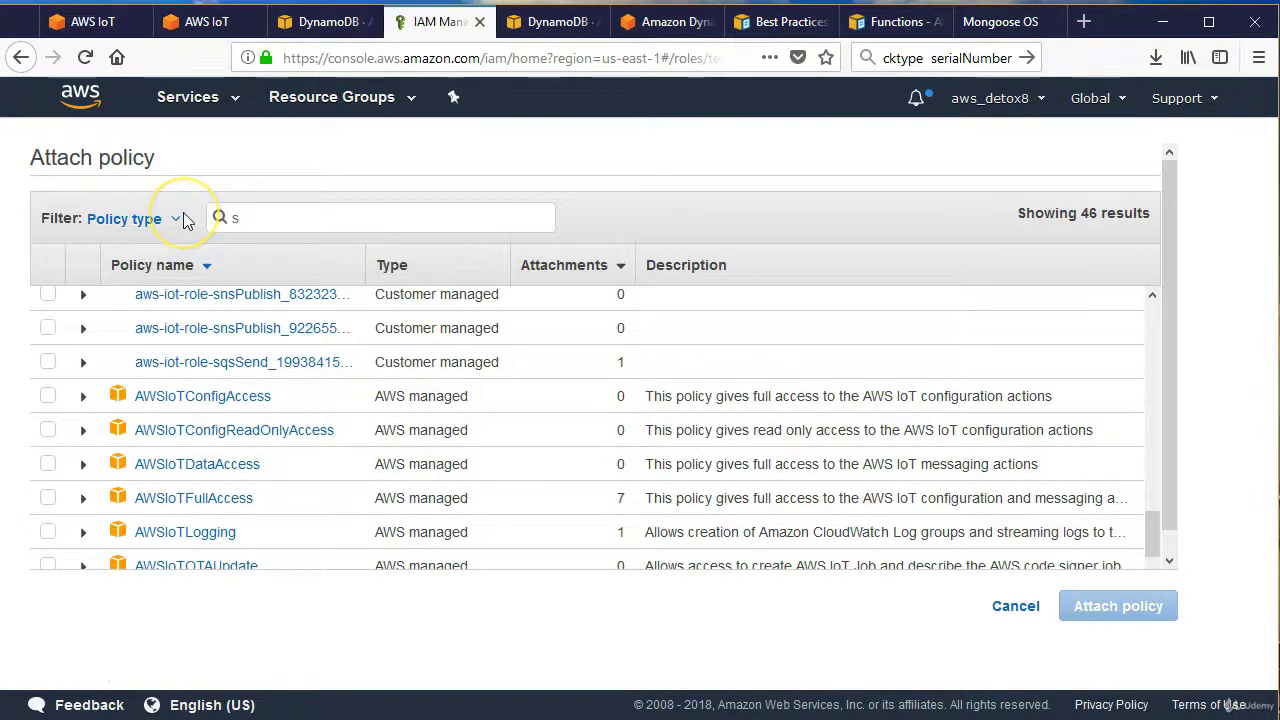
pyautogui.write('3')
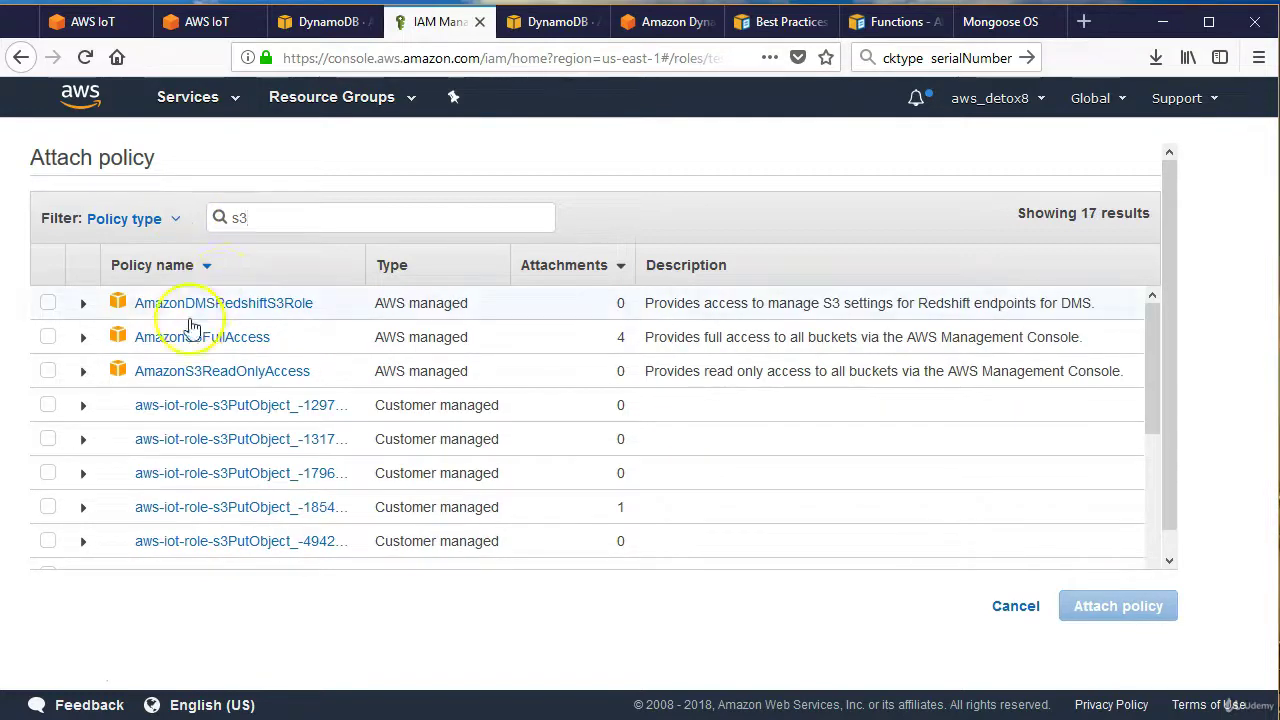
pyautogui.scroll(-5, 314, 500)
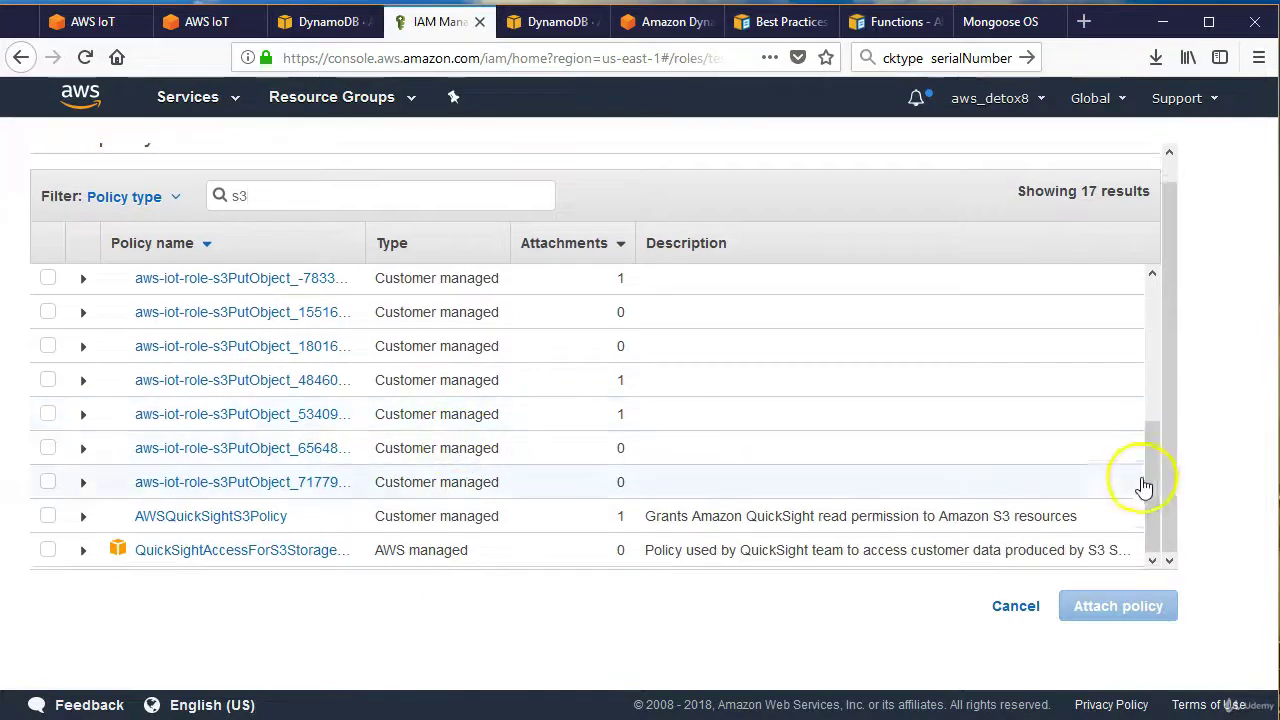
pyautogui.moveTo(1143, 486); pyautogui.dragTo(1150, 295)
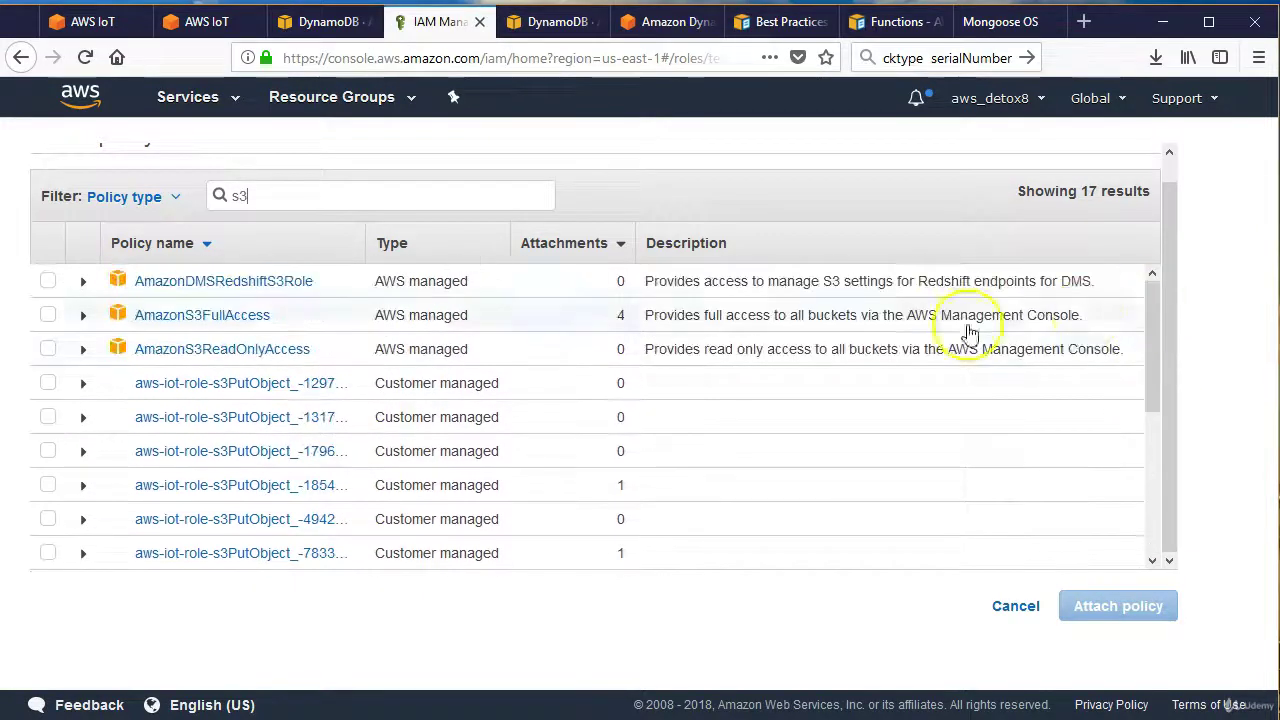
# - Try selecting the AmazonS3FullAccess policy for the role, and deselect it without attaching it
pyautogui.click(47, 315)
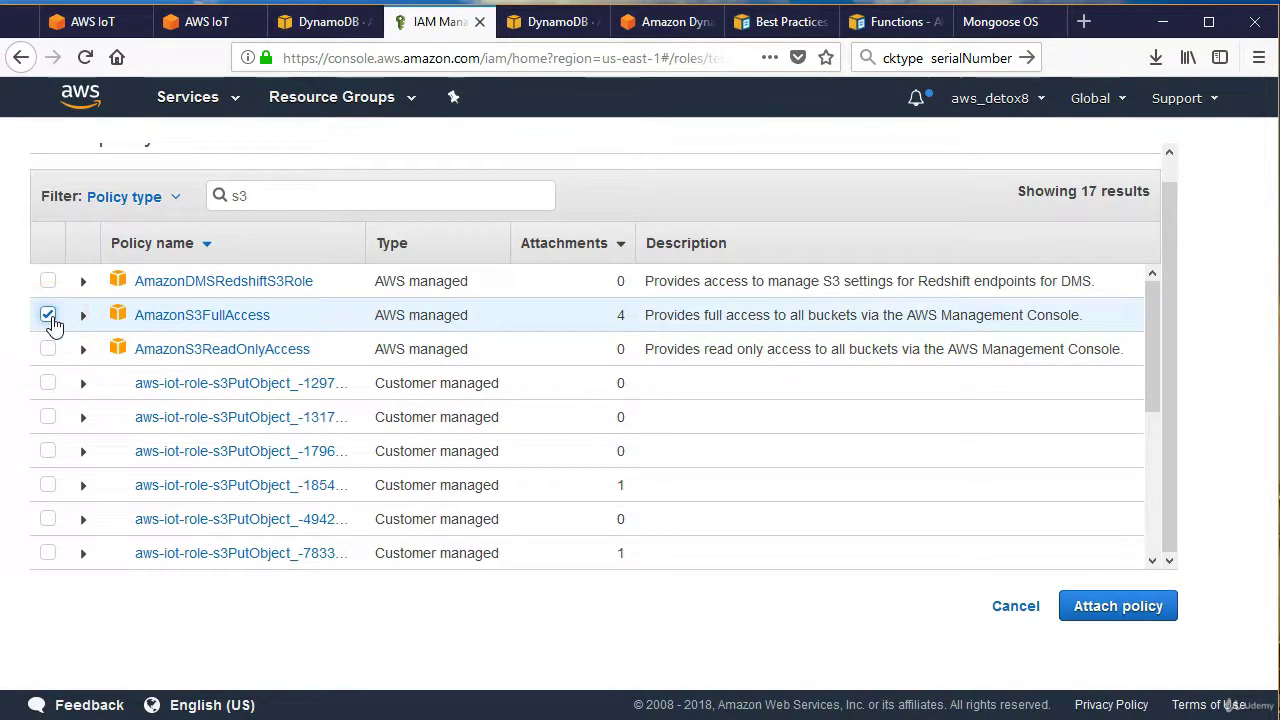
pyautogui.click(47, 315)
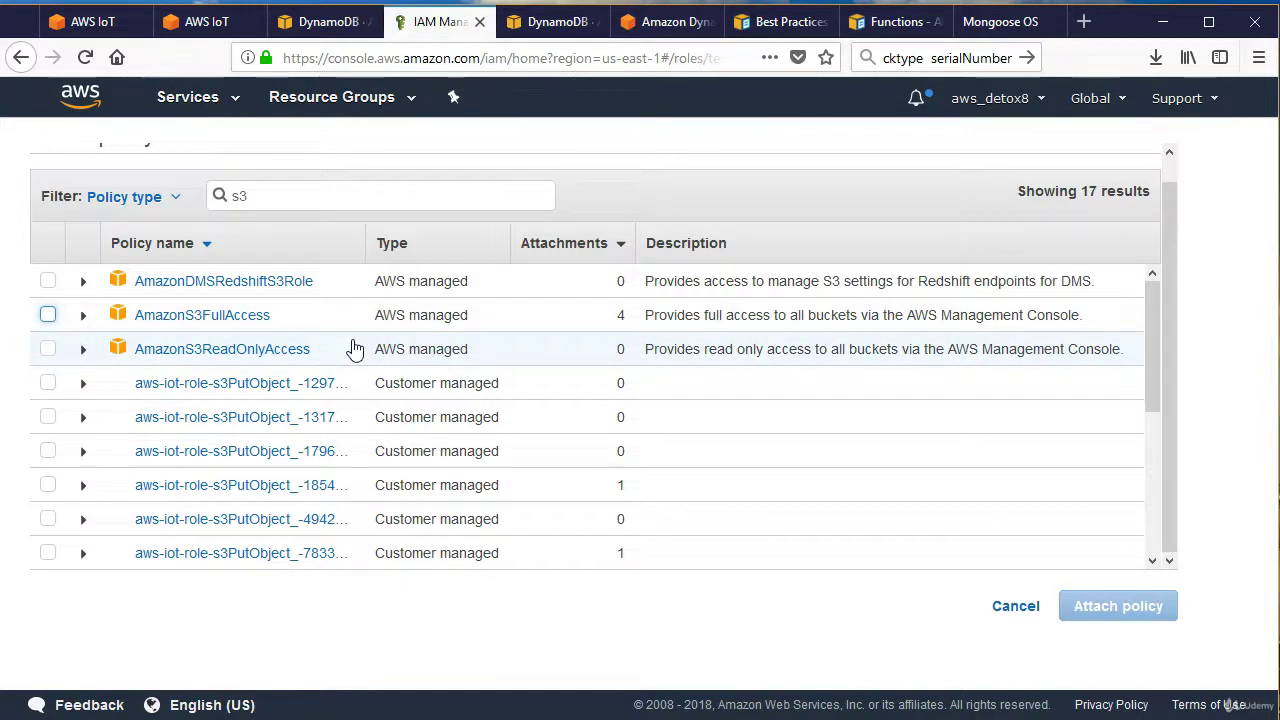
pyautogui.click(755, 420)
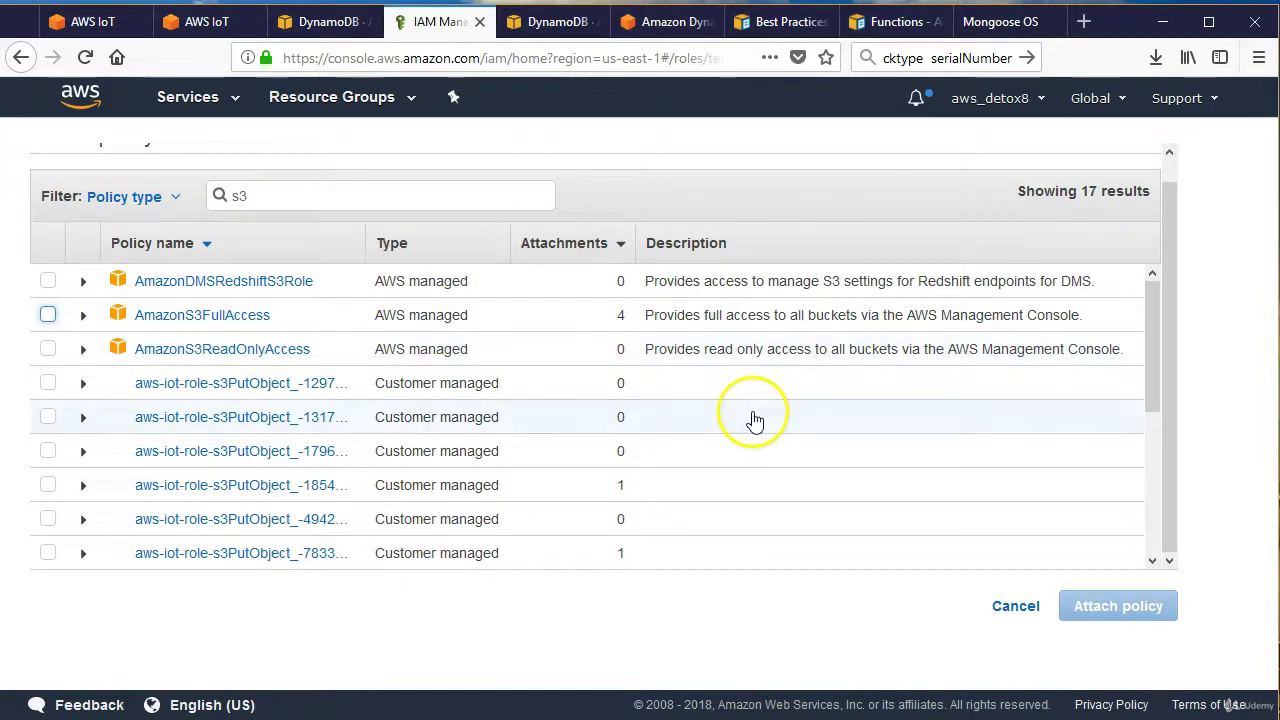
# - Return to AWS IoT, subscribe the MQTT test client to myTopic/getPayload, and view the incoming device messages
pyautogui.click(318, 22)
pyautogui.click(205, 22)
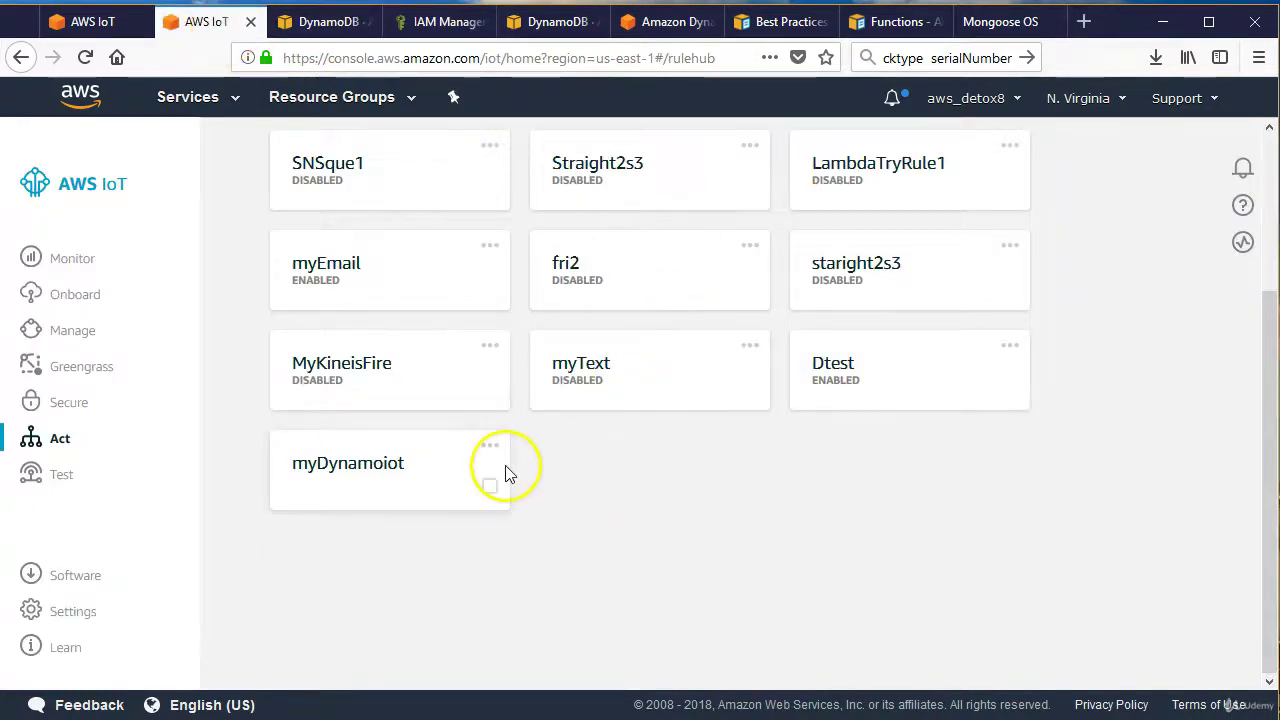
pyautogui.click(61, 476)
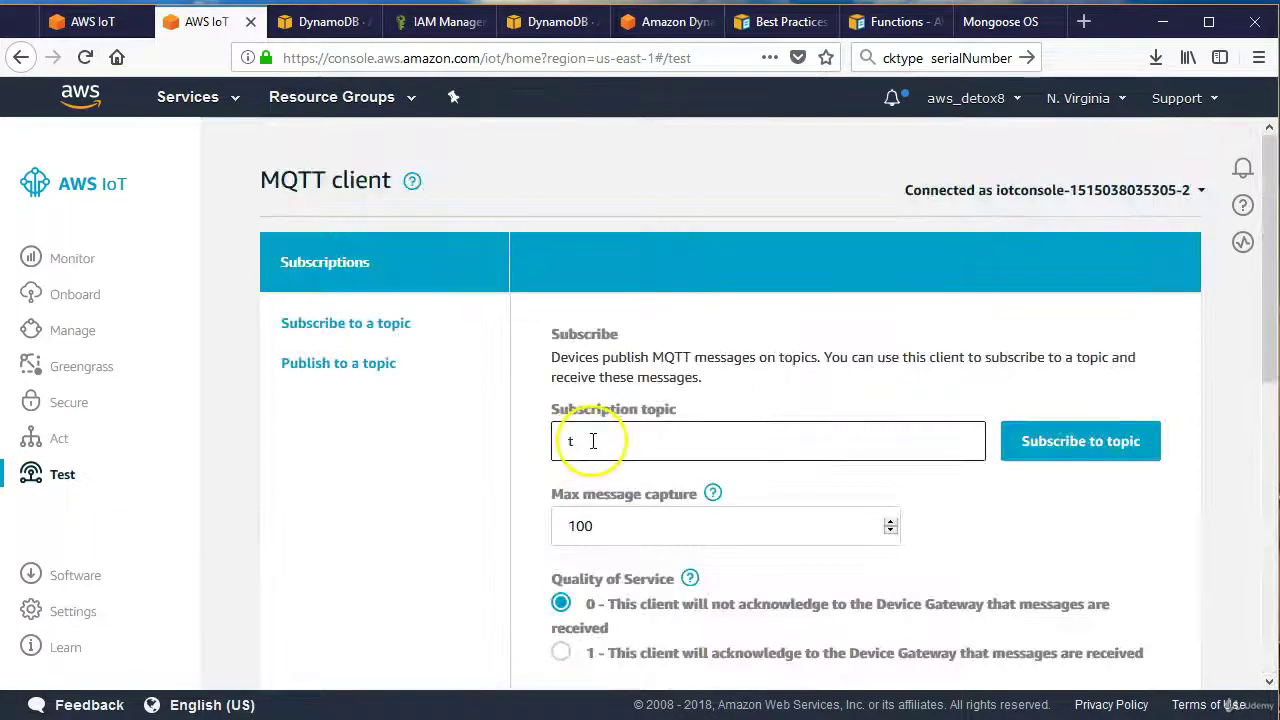
pyautogui.rightClick(598, 448)
pyautogui.click(640, 528)
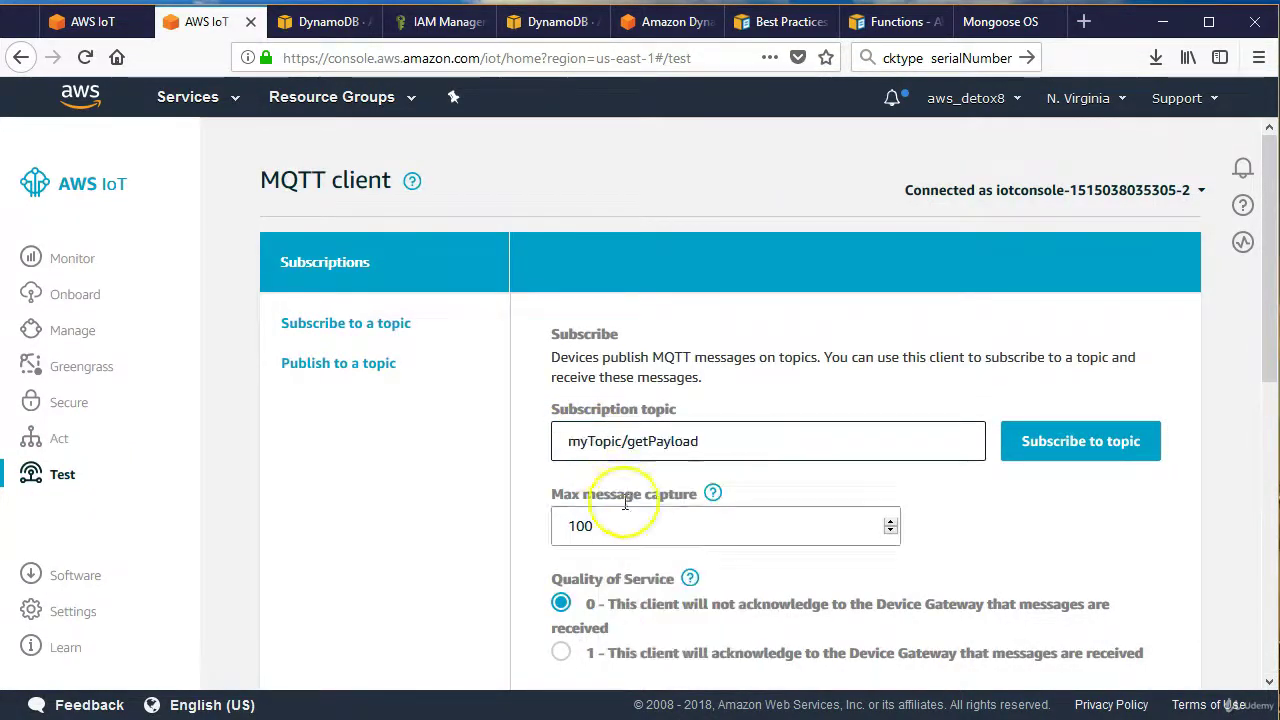
pyautogui.click(1020, 463)
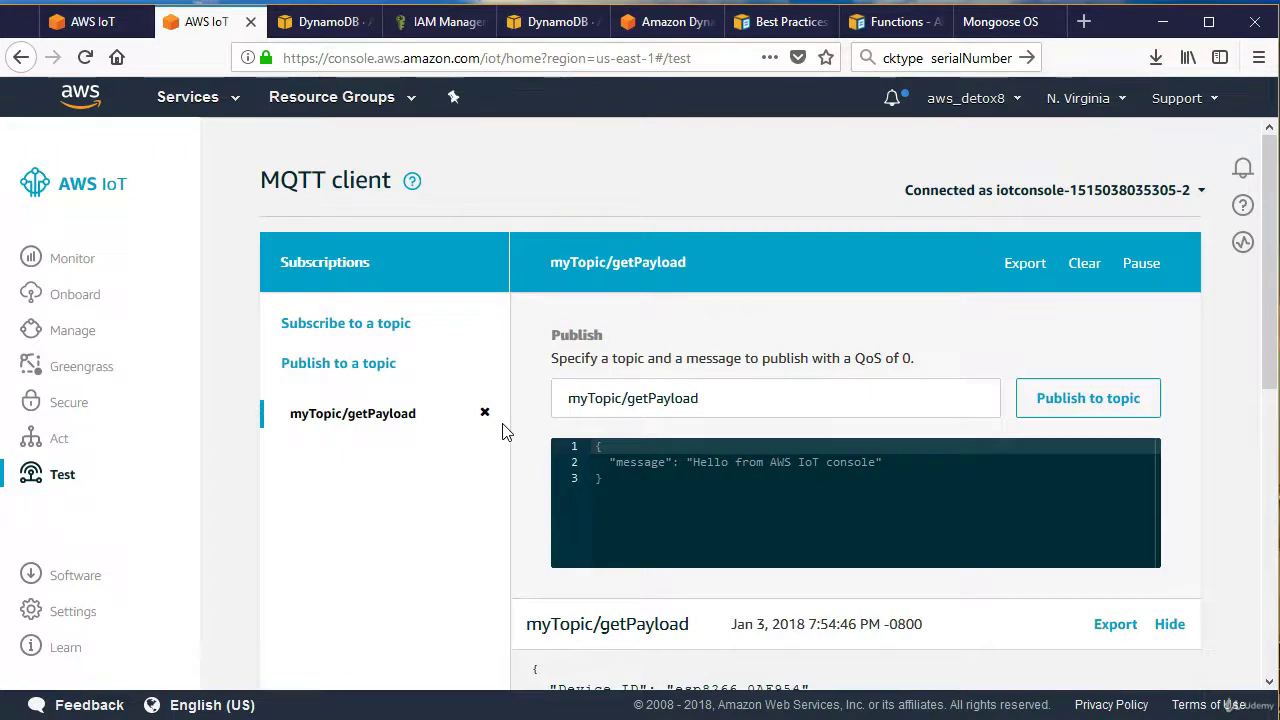
pyautogui.scroll(-3, 503, 432)
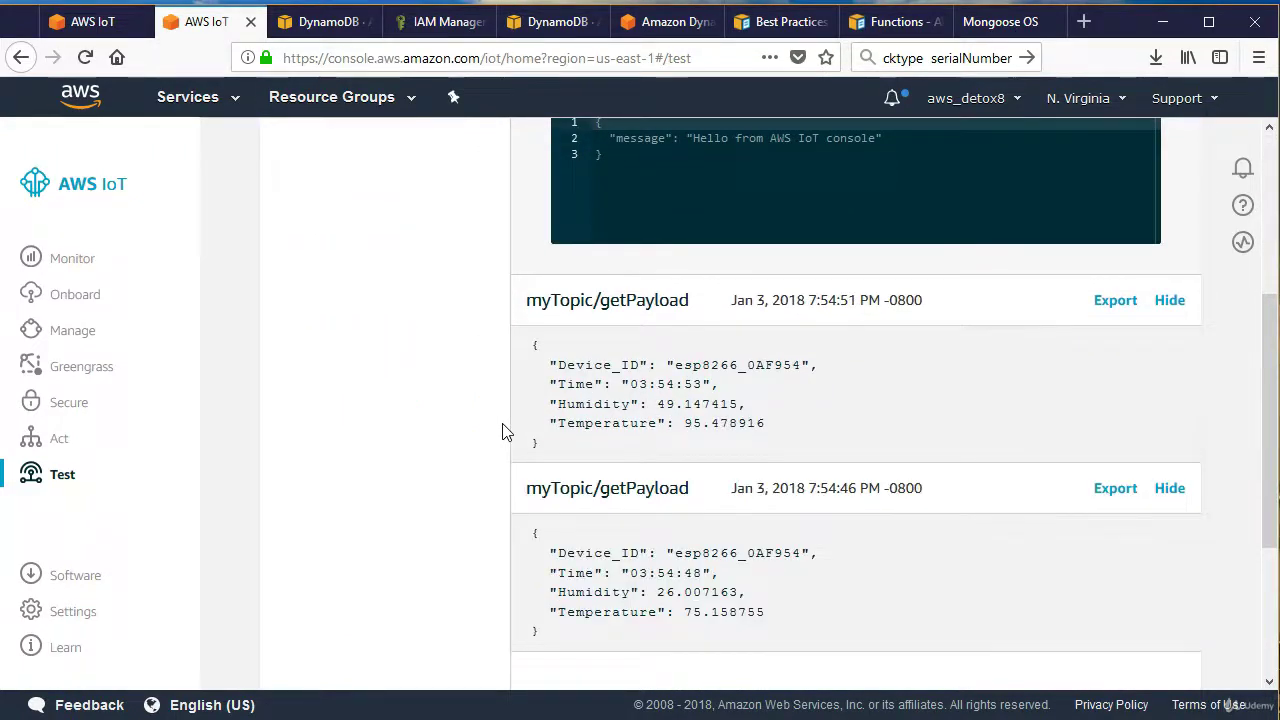
# - Examine the incoming myTopic/getPayload messages in the MQTT test client, comparing their device ID, time, humidity and temperature fields
pyautogui.scroll(-2, 503, 432)
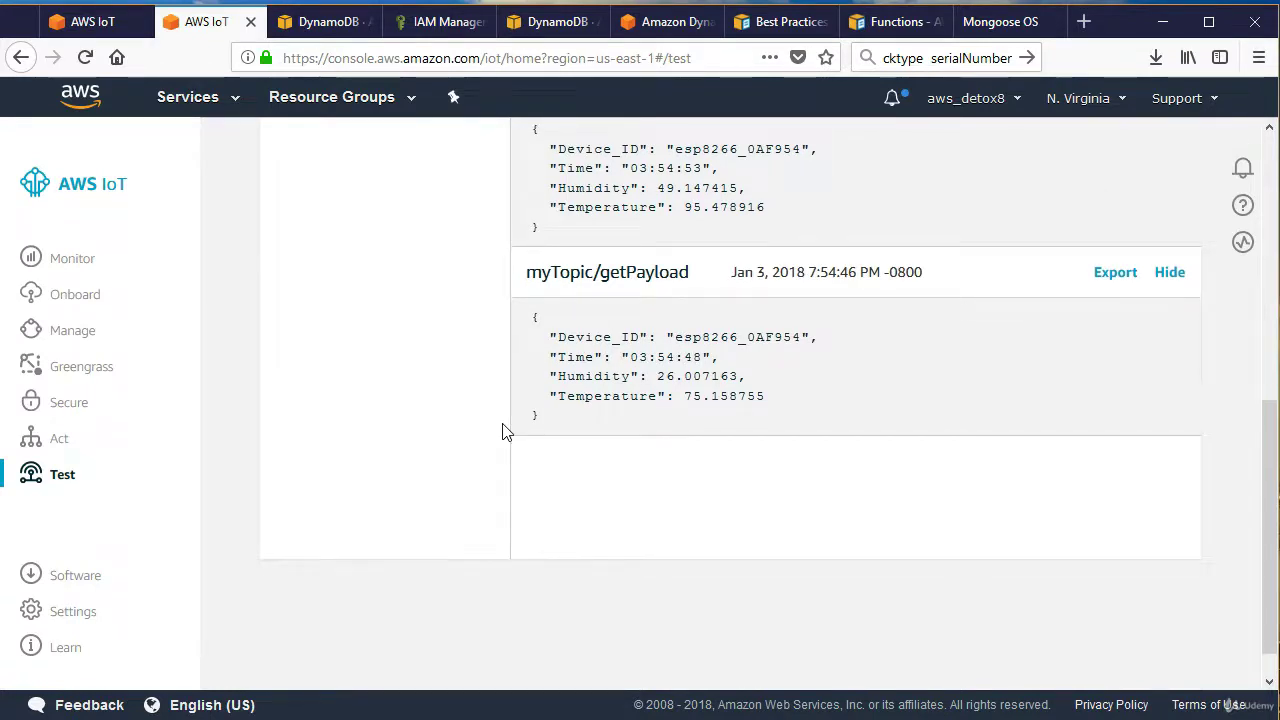
pyautogui.scroll(-1, 503, 432)
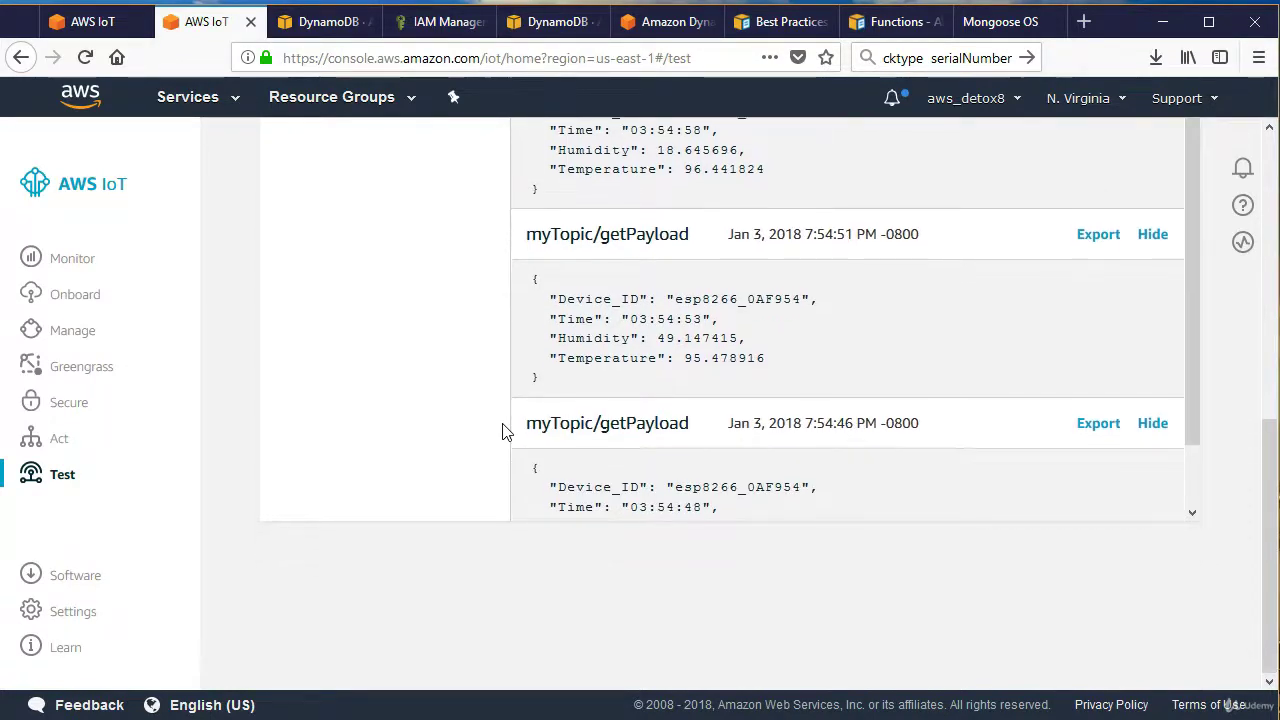
pyautogui.scroll(-1, 950, 420)
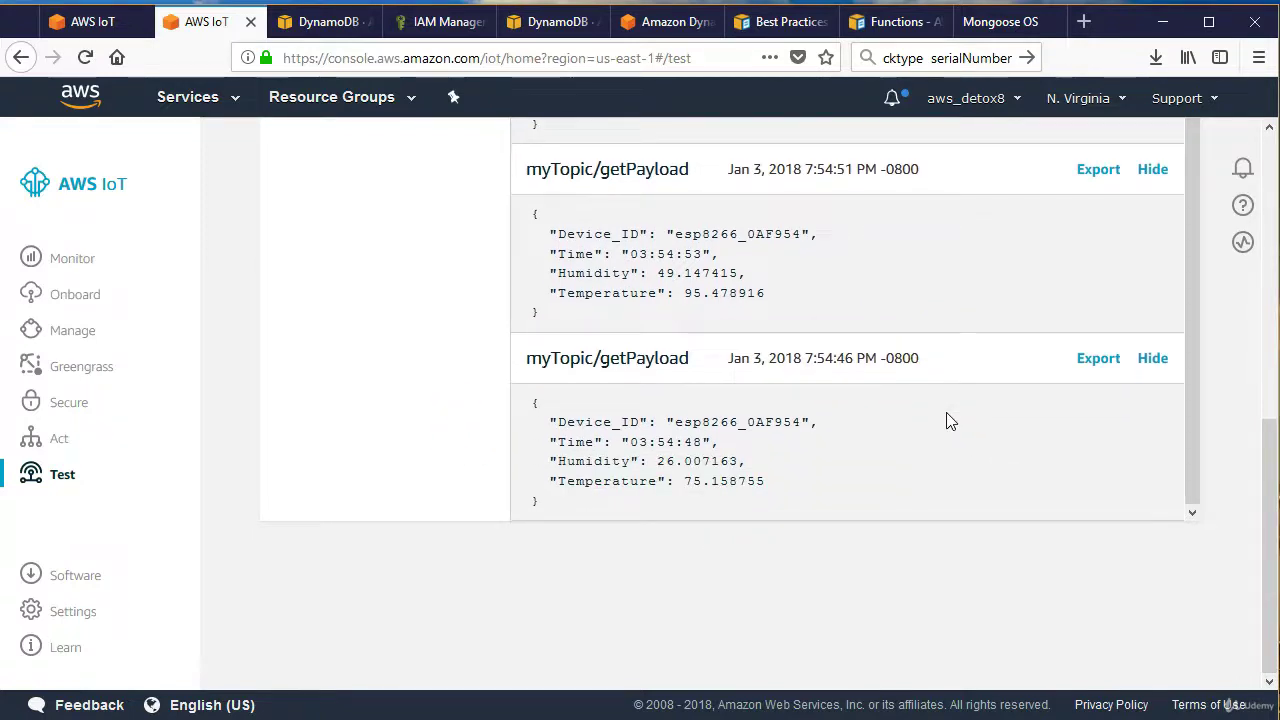
pyautogui.scroll(1, 950, 421)
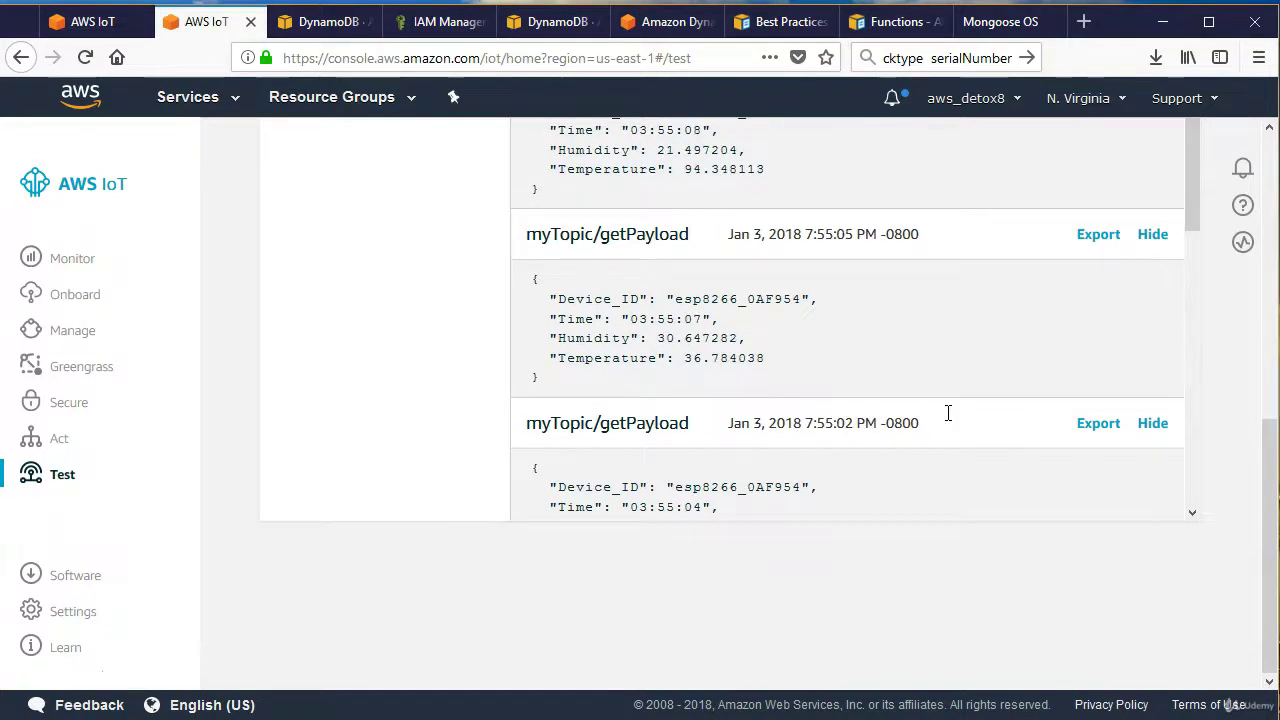
pyautogui.scroll(6, 948, 413)
pyautogui.scroll(-4, 948, 413)
pyautogui.scroll(1, 920, 391)
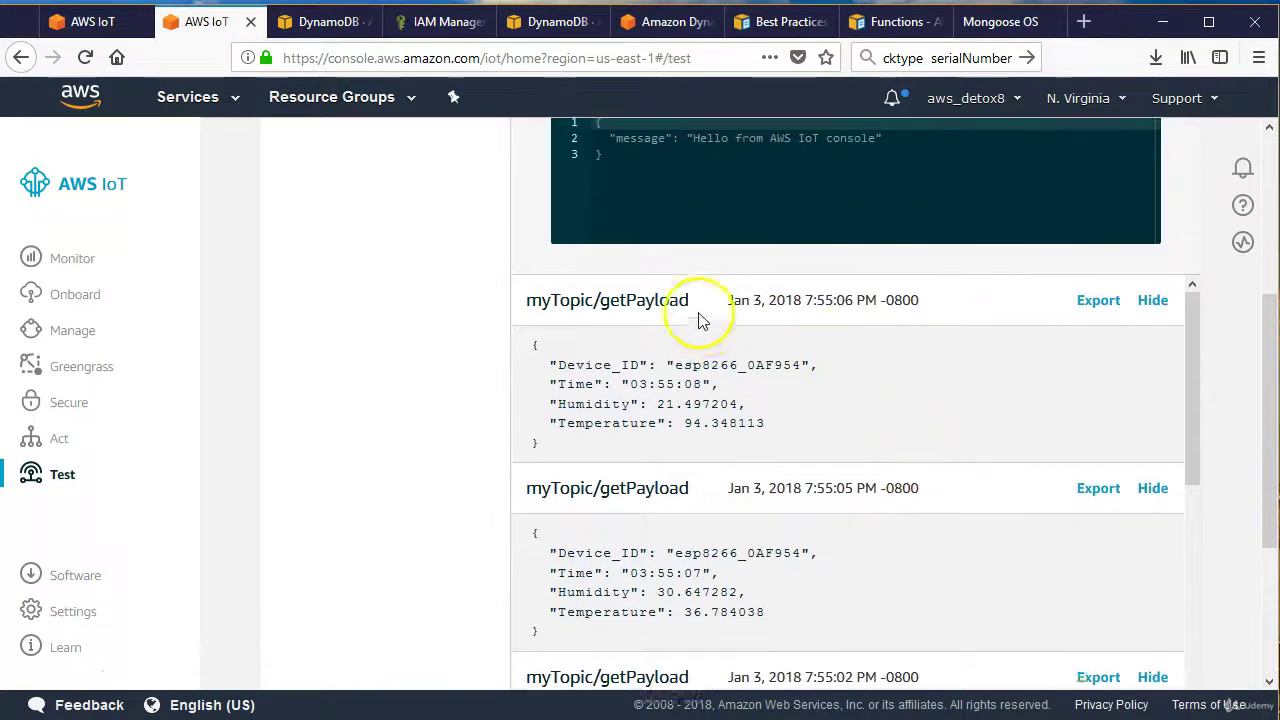
pyautogui.scroll(-5, 700, 320)
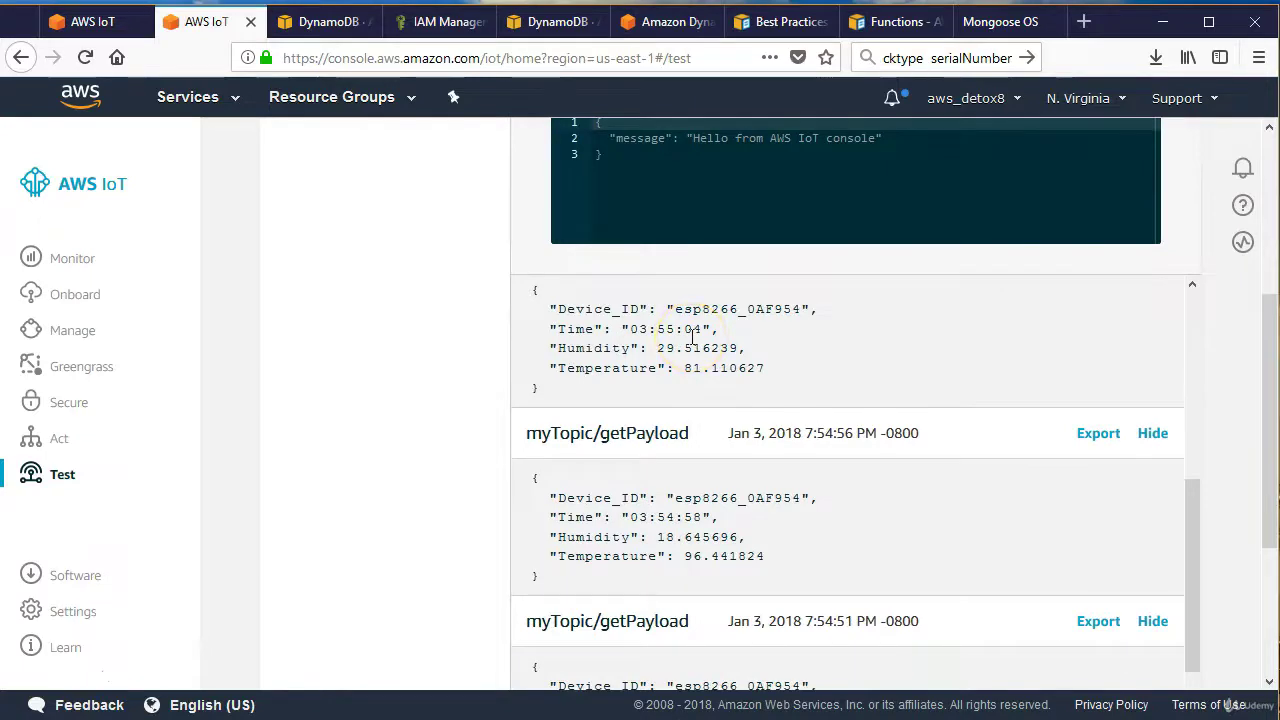
# - Switch to DynamoDB, refresh the items of Testtable, and widen the items pane and narrow the envio data column to view the stored payloads
pyautogui.click(318, 21)
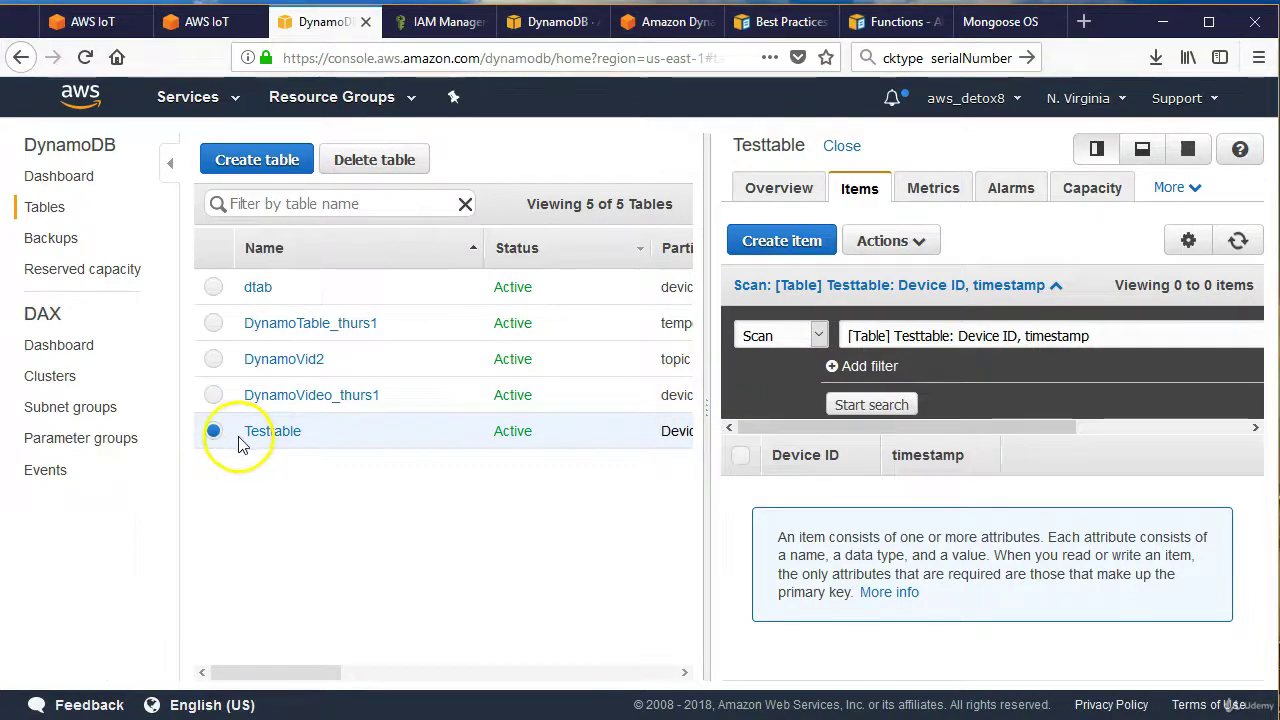
pyautogui.click(777, 192)
pyautogui.click(856, 191)
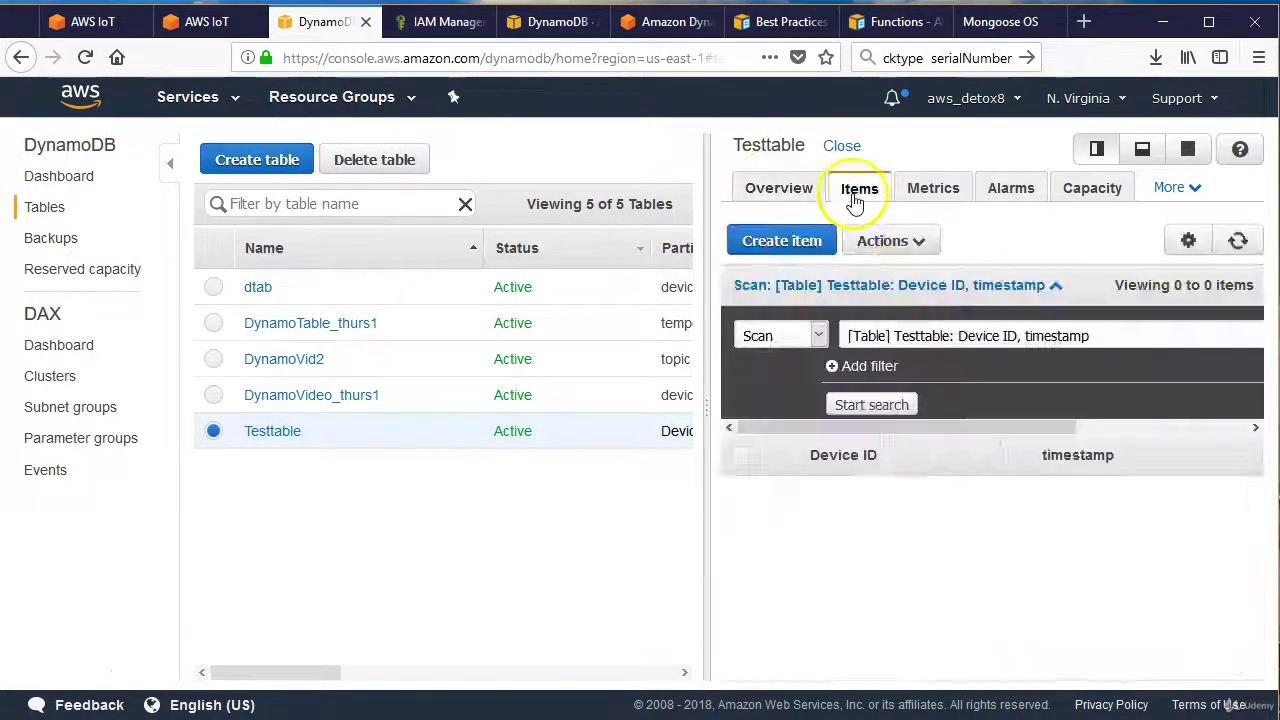
pyautogui.click(1246, 244)
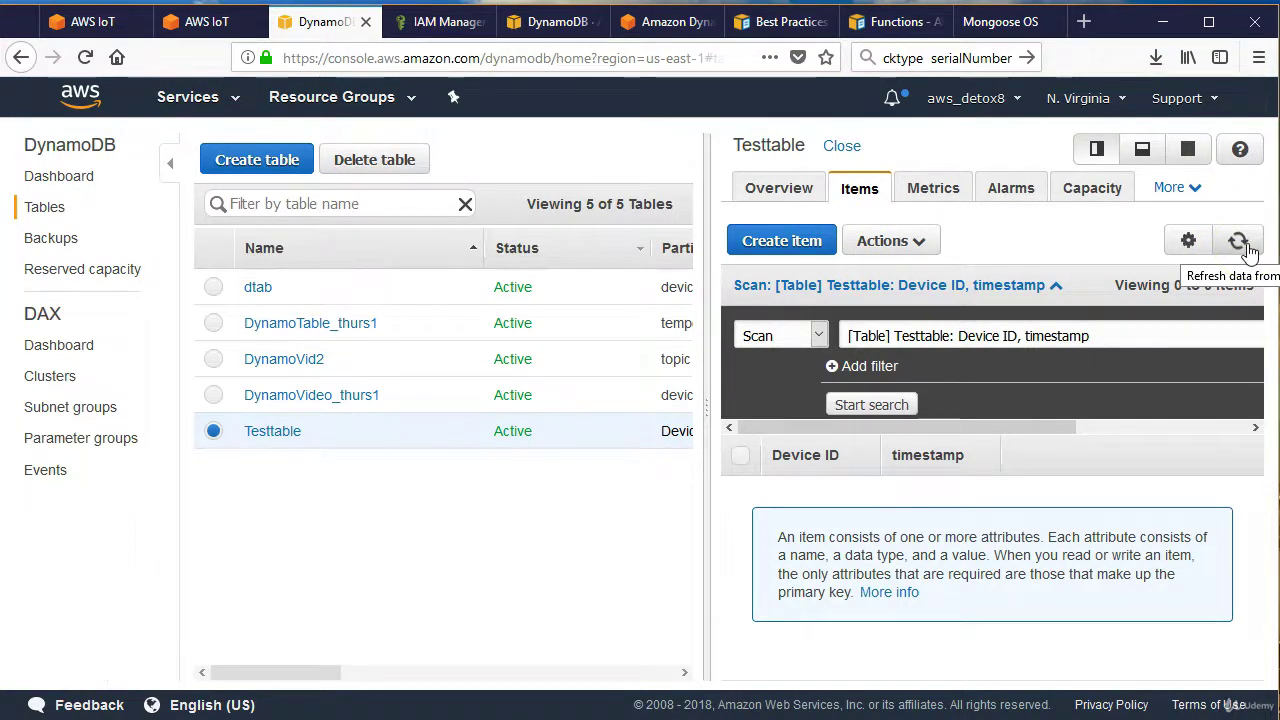
pyautogui.click(1247, 245)
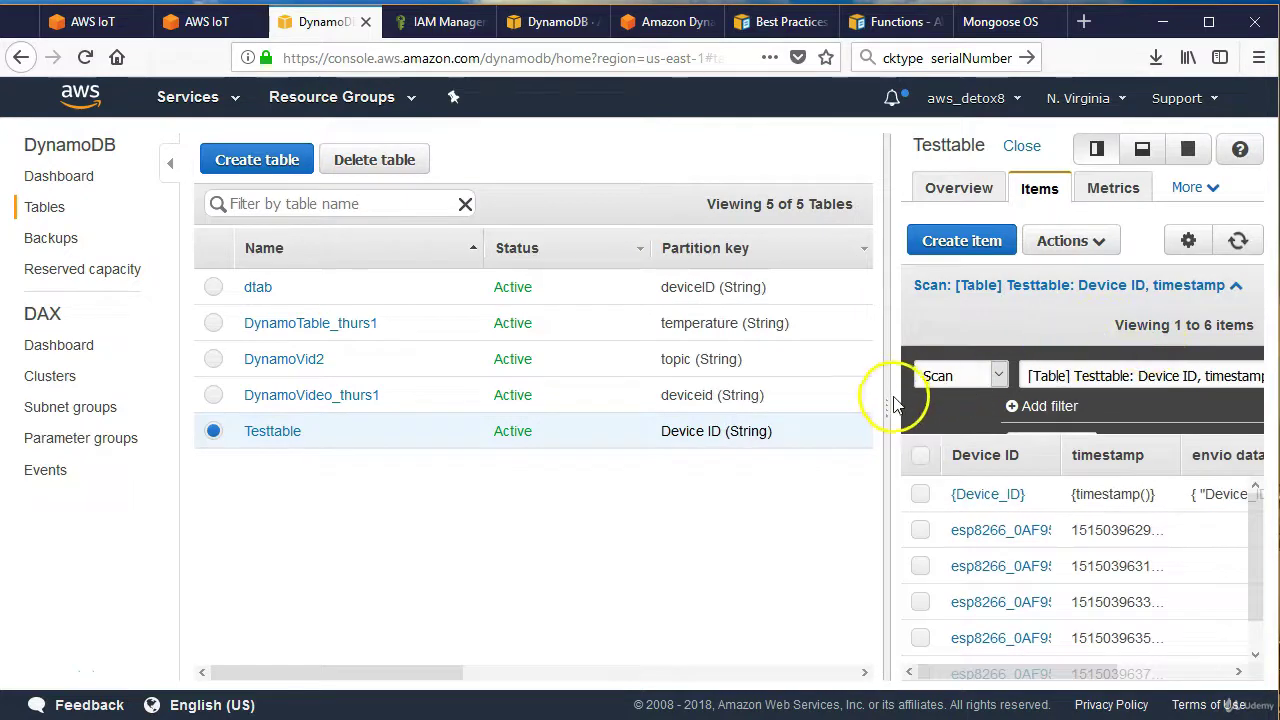
pyautogui.moveTo(893, 405); pyautogui.dragTo(806, 405)
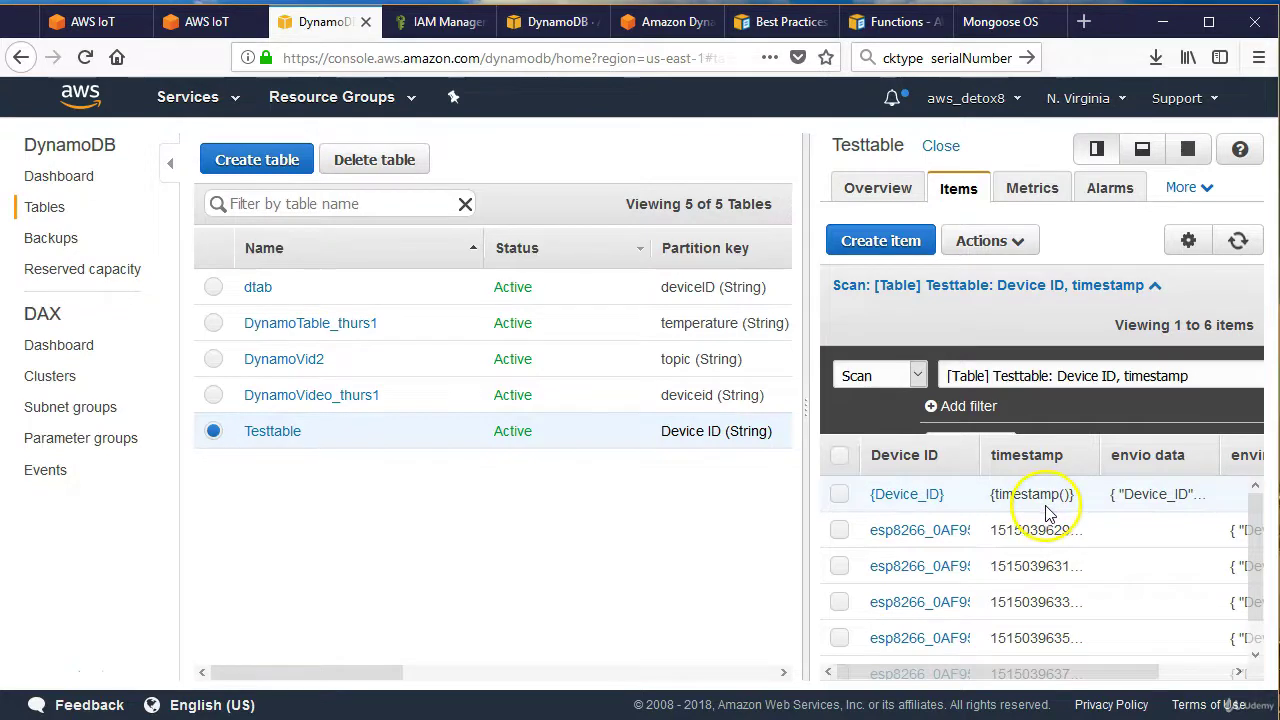
pyautogui.moveTo(1214, 455); pyautogui.dragTo(1146, 455)
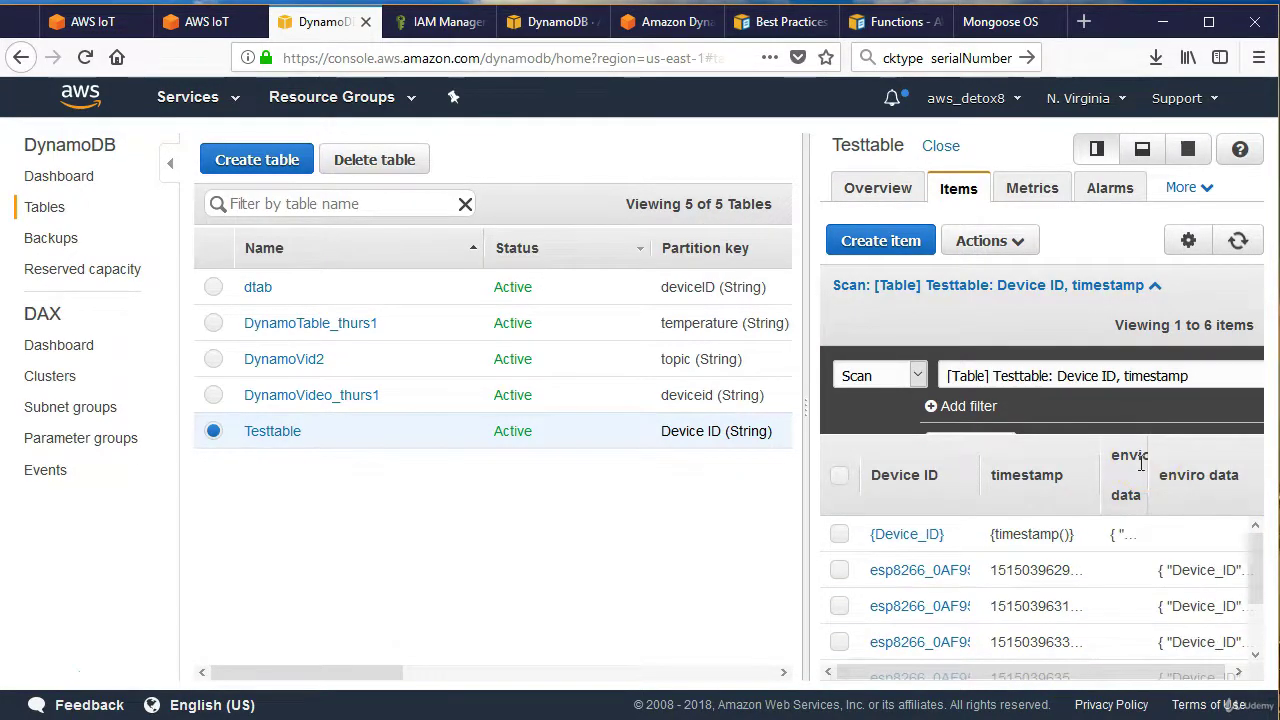
# - Try exporting only the first esp8266 item of Testtable to a .csv file
pyautogui.click(1225, 570)
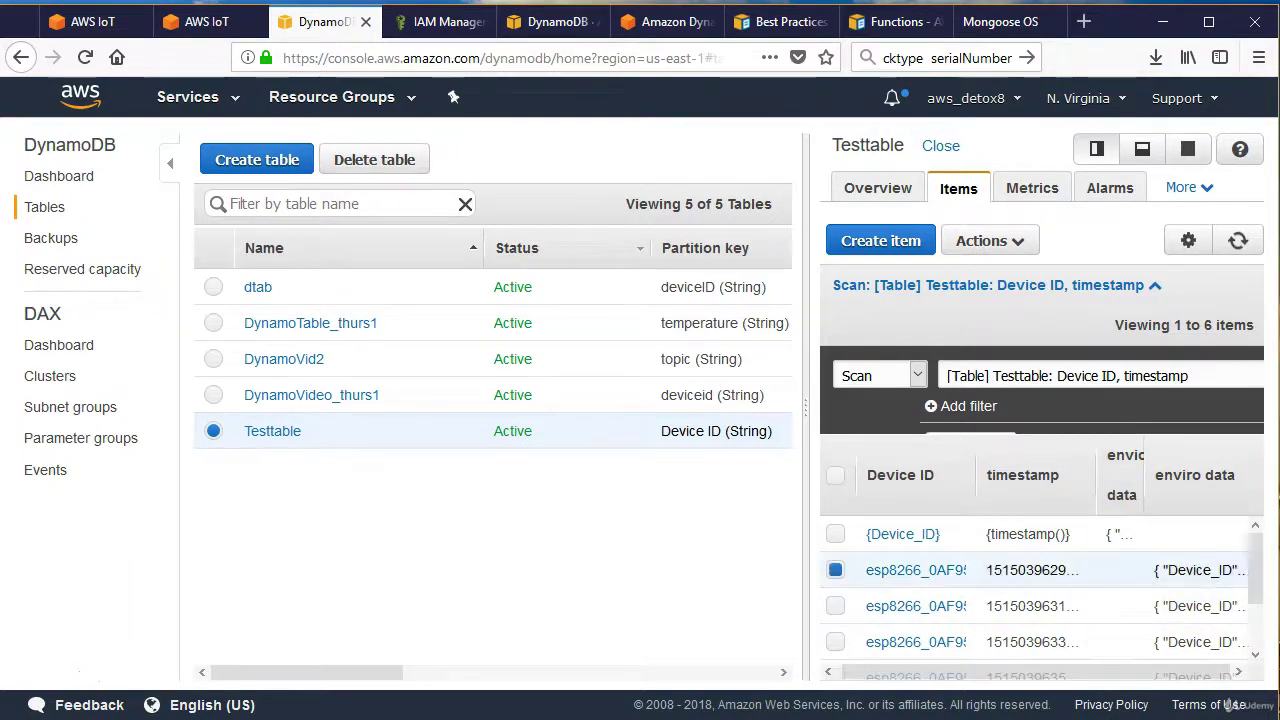
pyautogui.moveTo(806, 428); pyautogui.dragTo(855, 428)
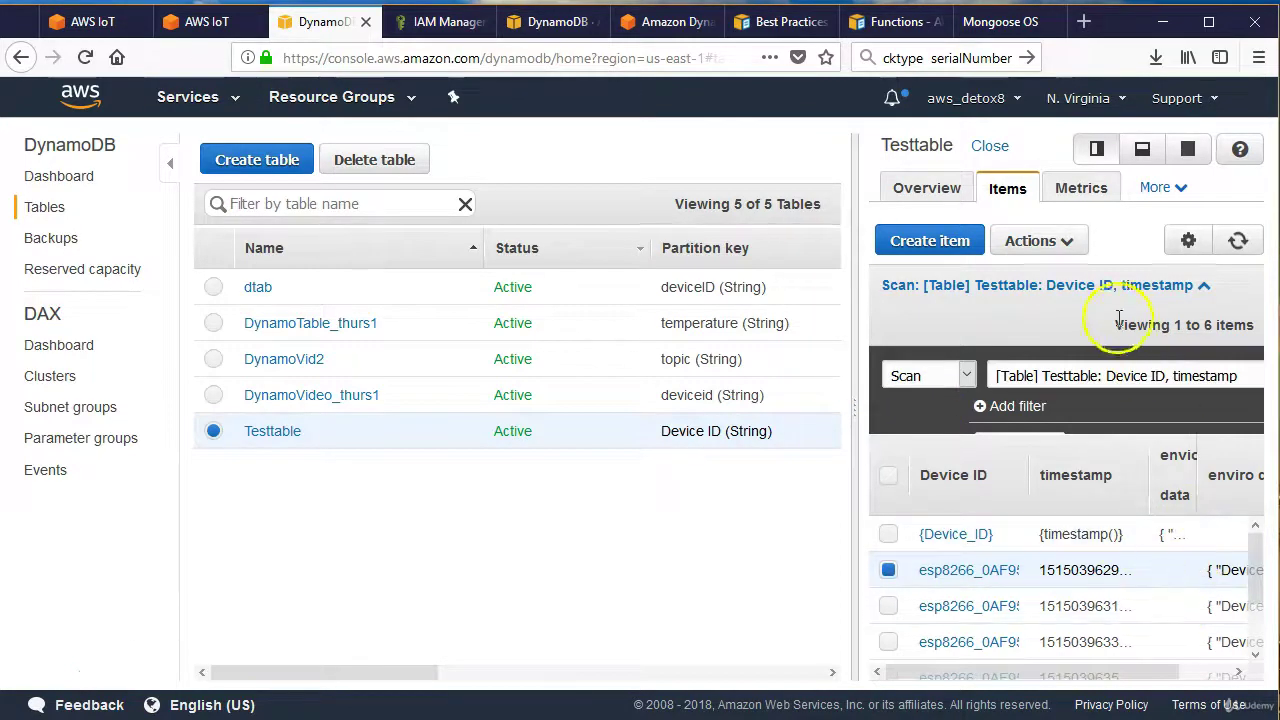
pyautogui.click(1075, 243)
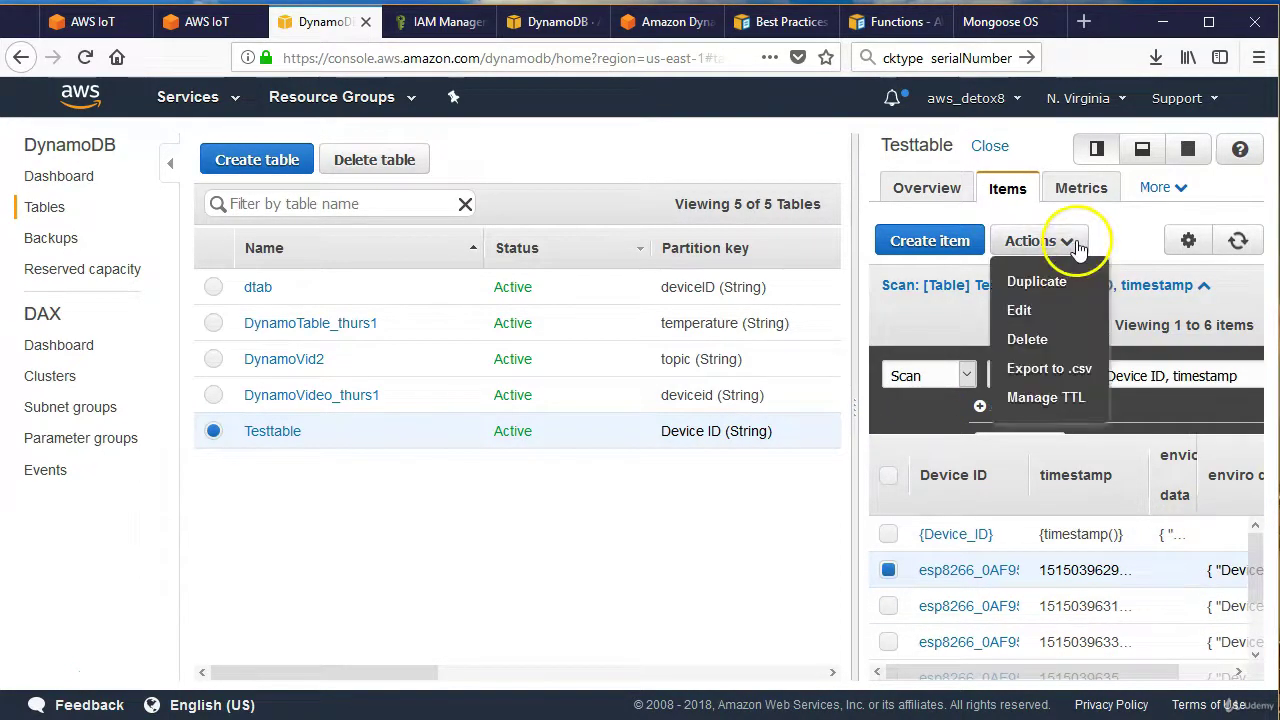
pyautogui.click(1044, 372)
pyautogui.press('Return')
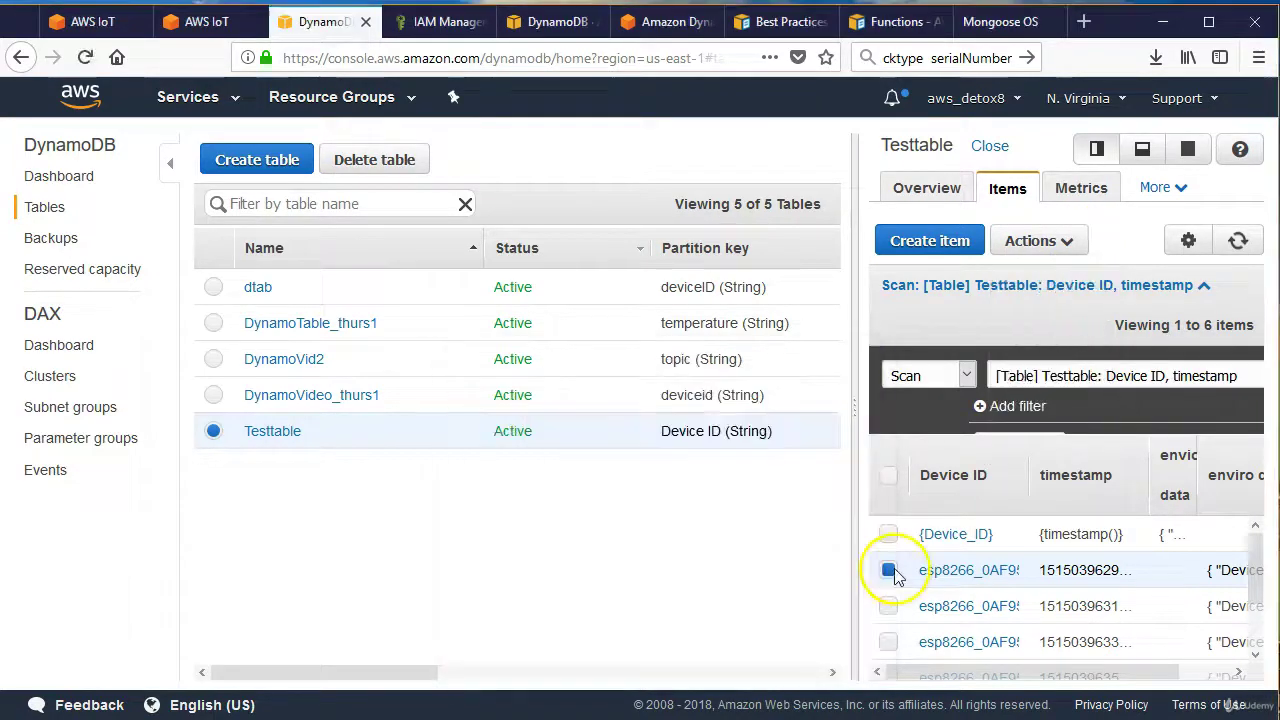
# - Export all the listed Testtable items to a .csv file and view it in LibreOffice Calc, accepting the text import settings
pyautogui.click(889, 570)
pyautogui.click(889, 534)
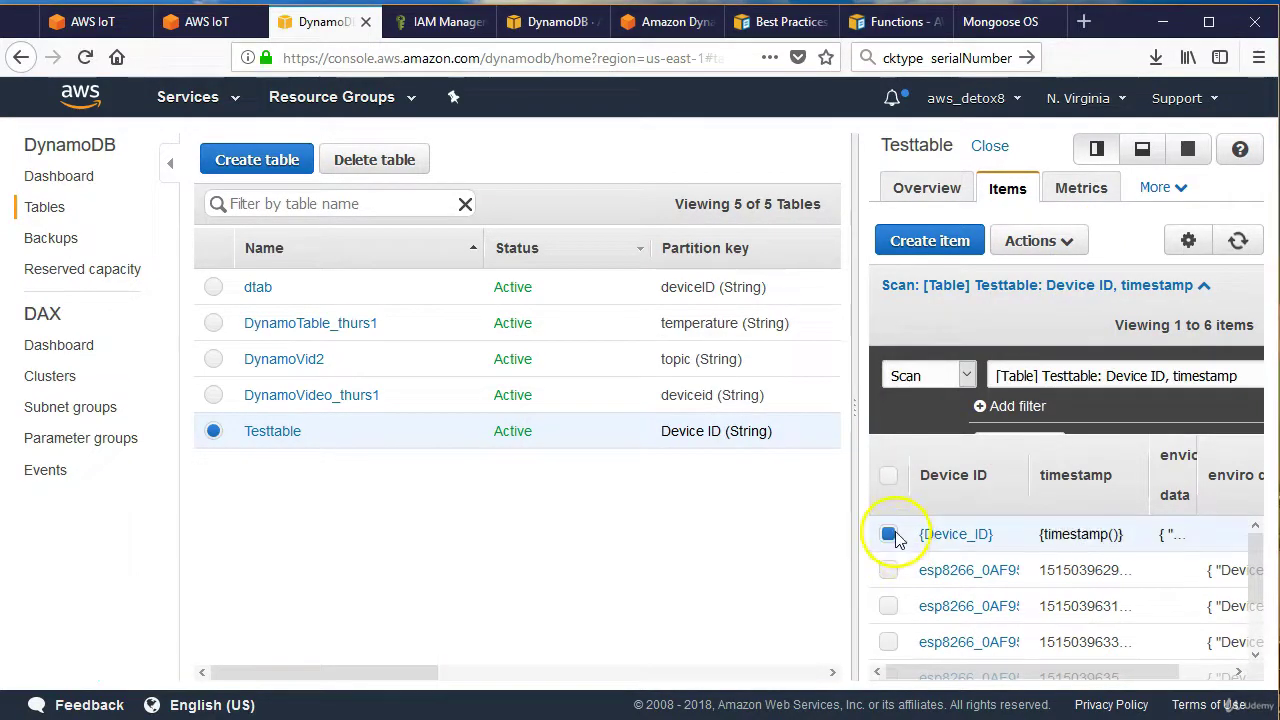
pyautogui.click(888, 476)
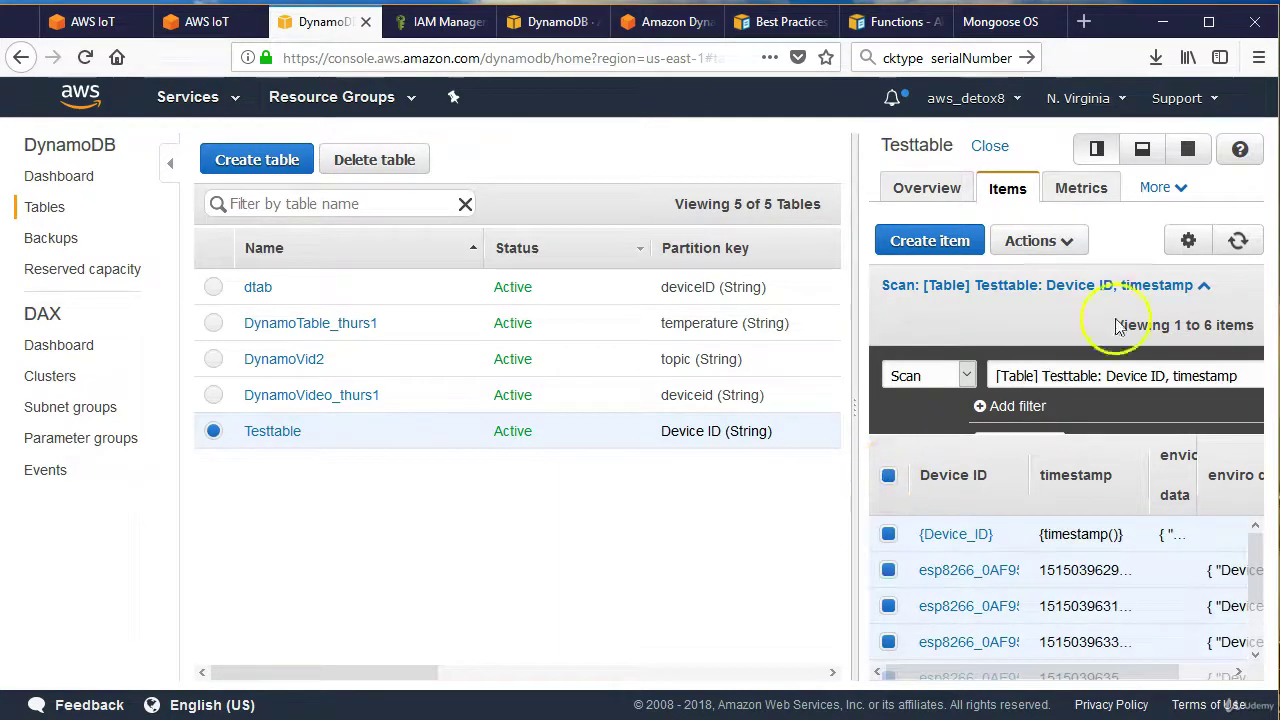
pyautogui.click(1064, 243)
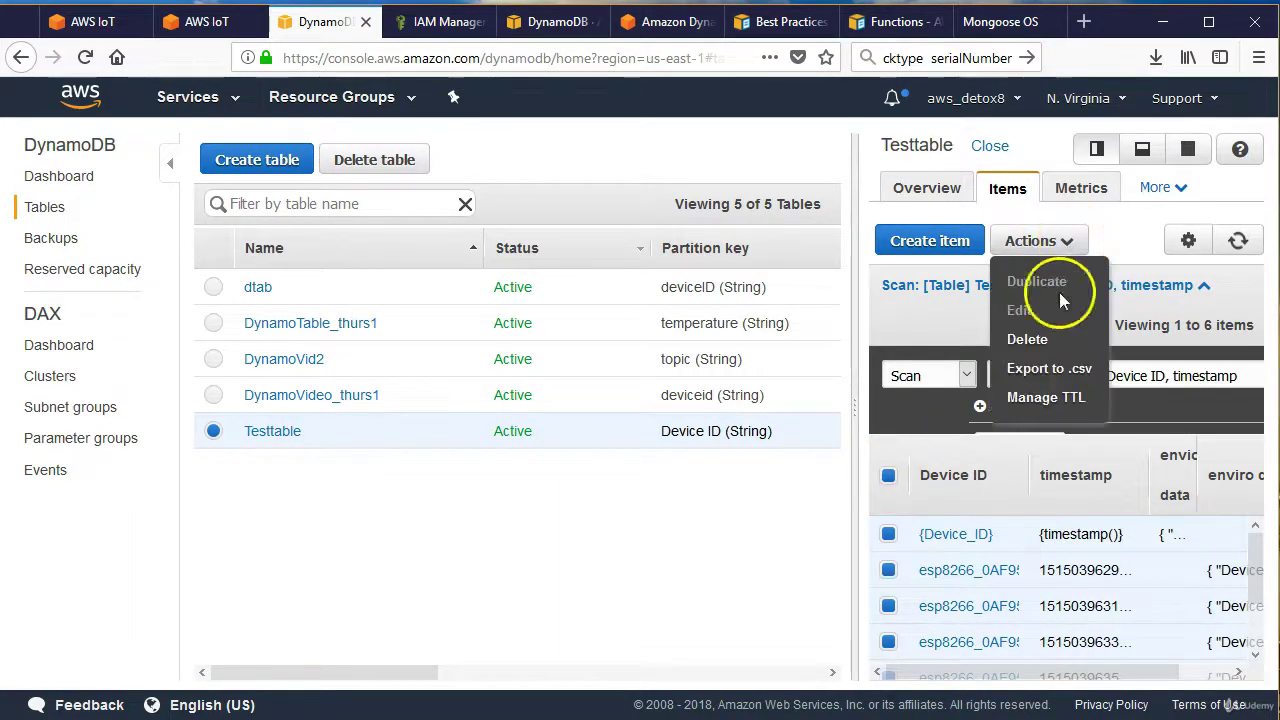
pyautogui.click(1049, 368)
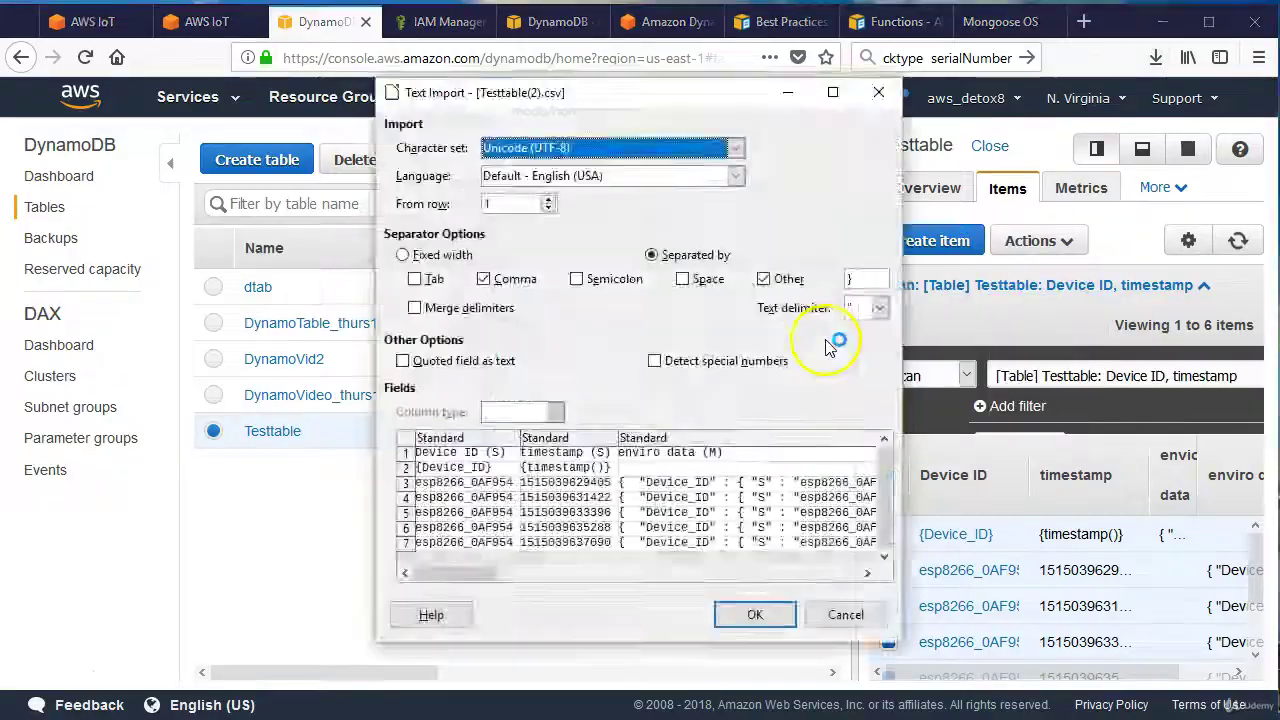
pyautogui.click(755, 614)
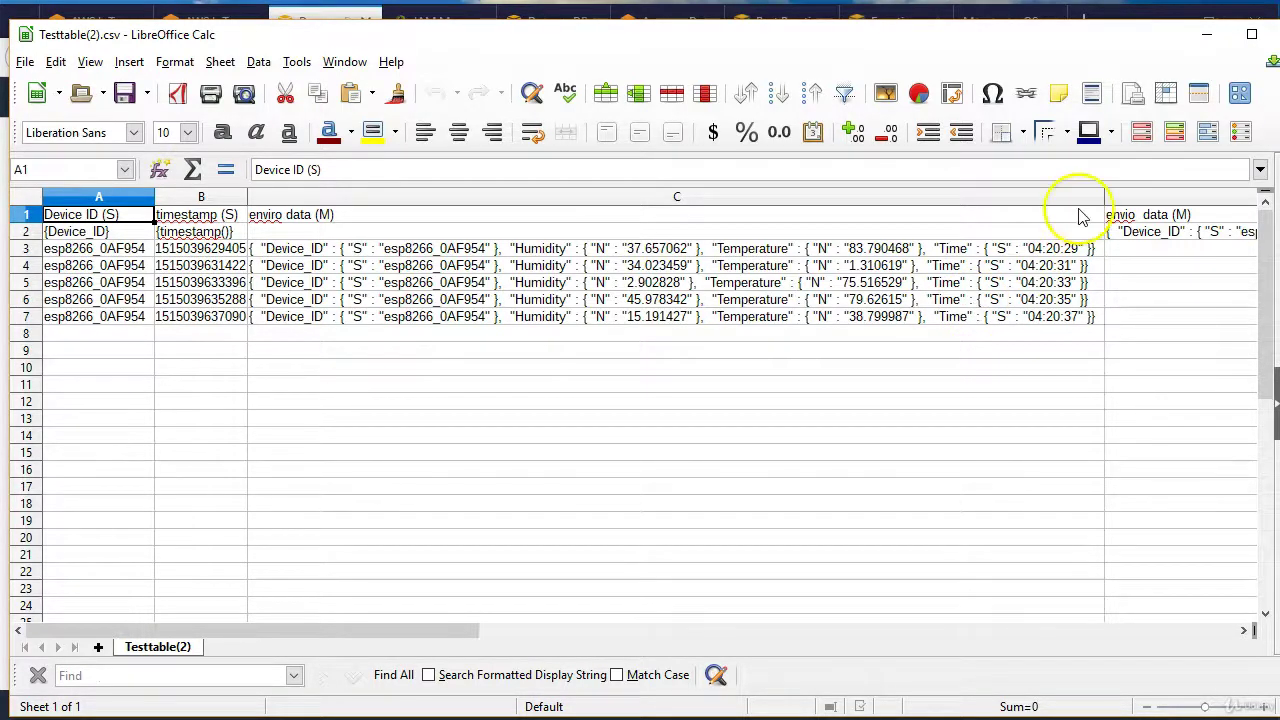
pyautogui.click(1206, 36)
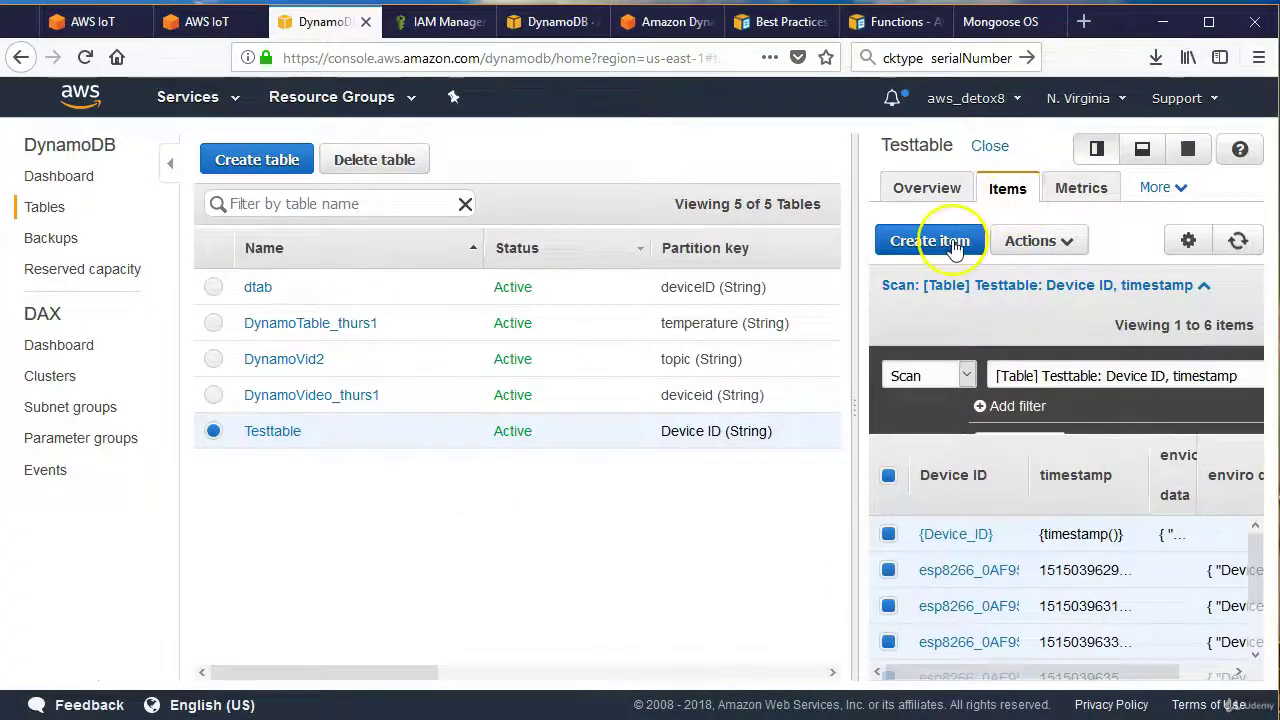